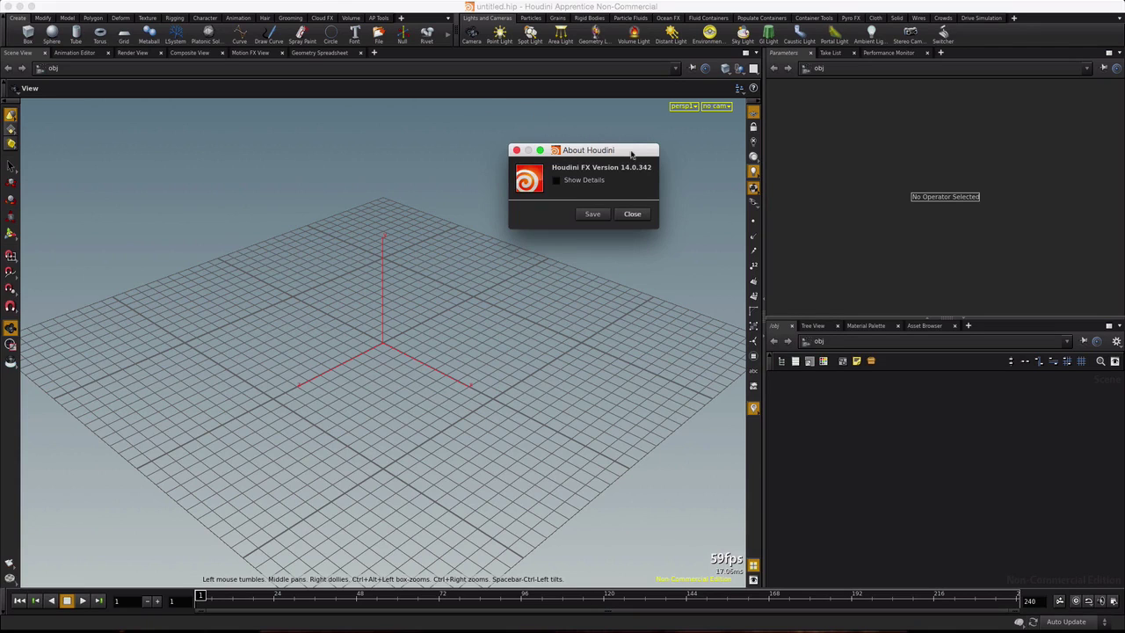
# - Move the About Houdini 14.0.342 dialog aside and close it to reveal the empty scene
pyautogui.moveTo(631, 152); pyautogui.dragTo(650, 158)
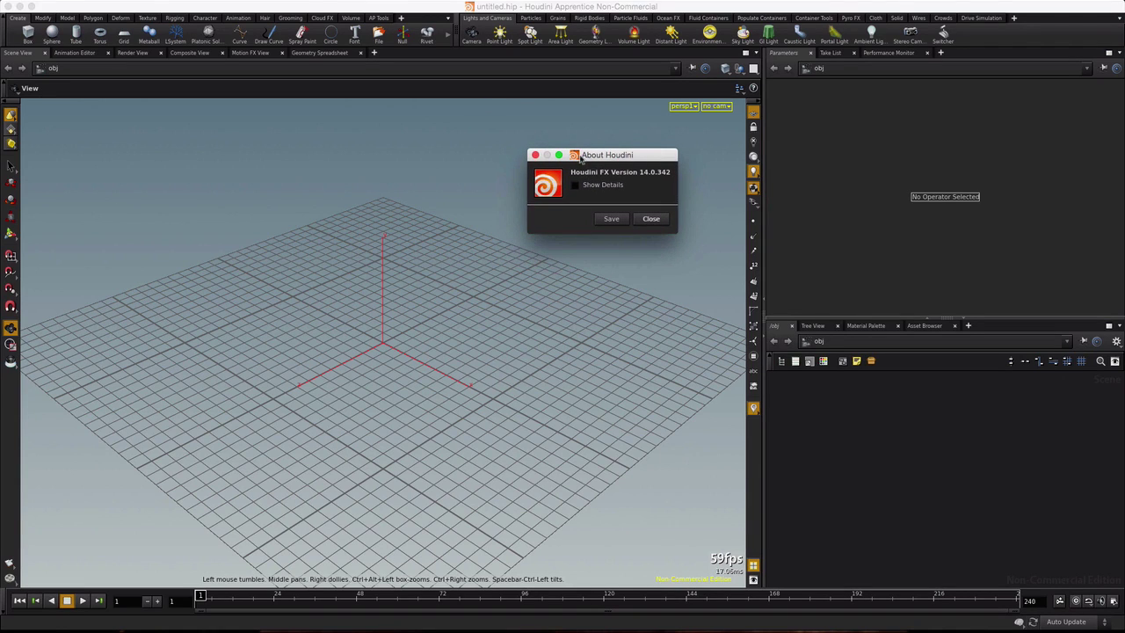
pyautogui.click(650, 219)
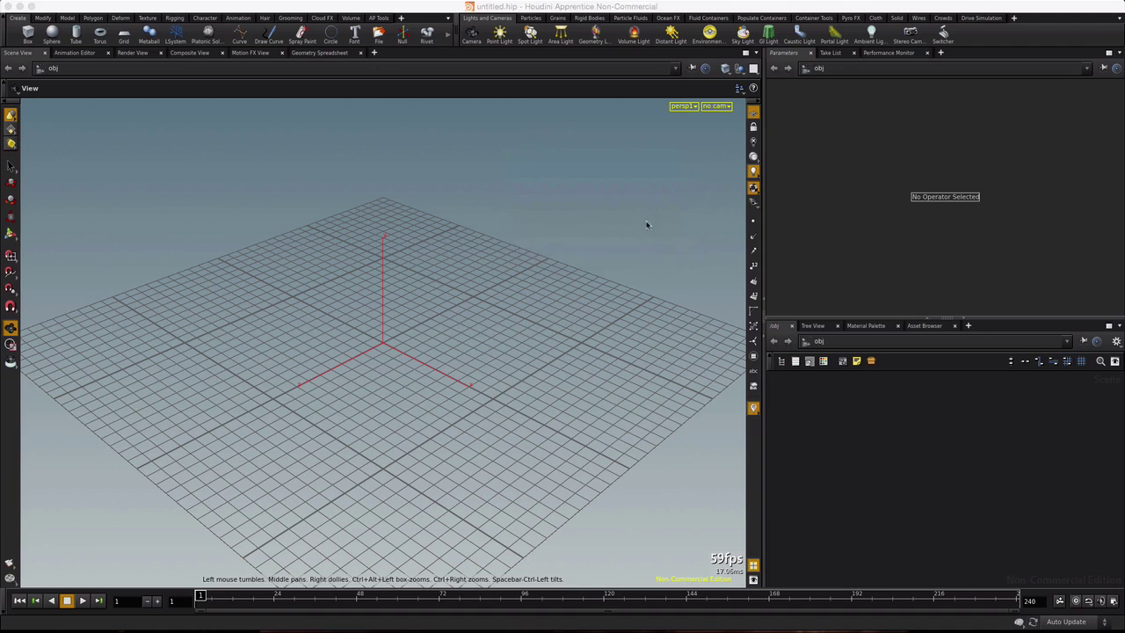
# - Create a Font object, rename it morph_font, and dive inside to its font1 node
pyautogui.click(355, 34)
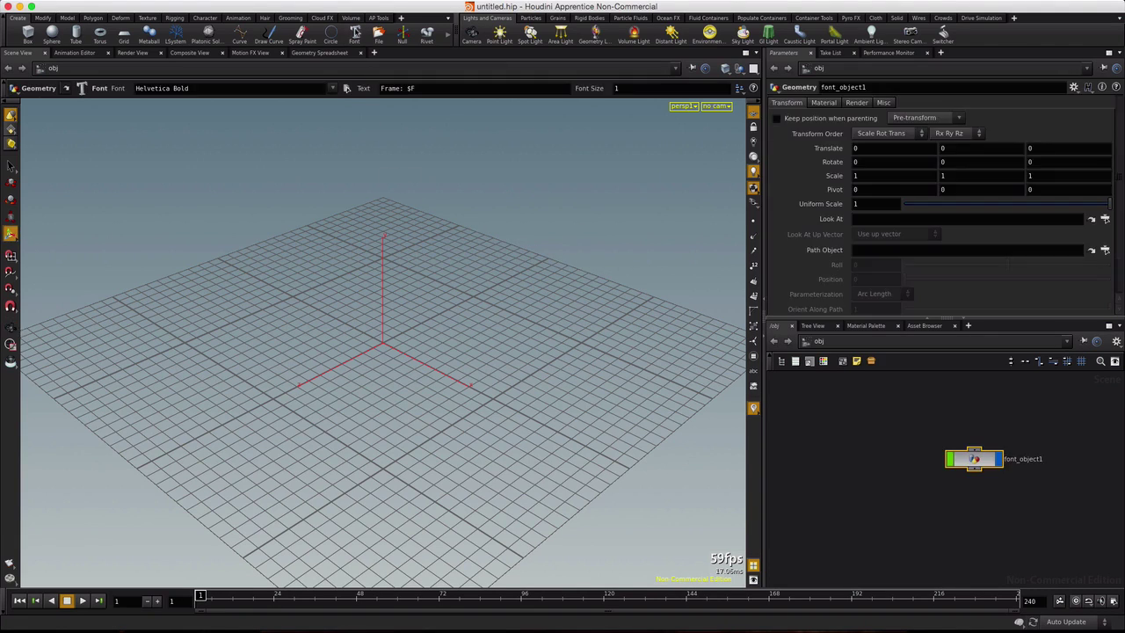
pyautogui.click(1019, 459)
pyautogui.write('mo')
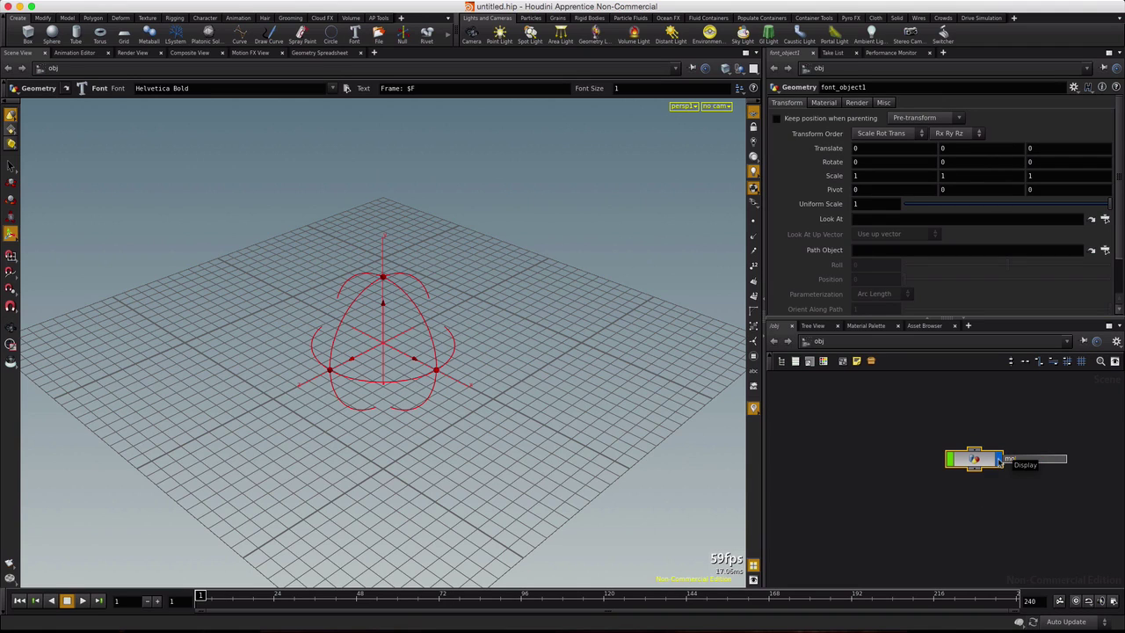
pyautogui.write('rph_font')
pyautogui.press('Return')
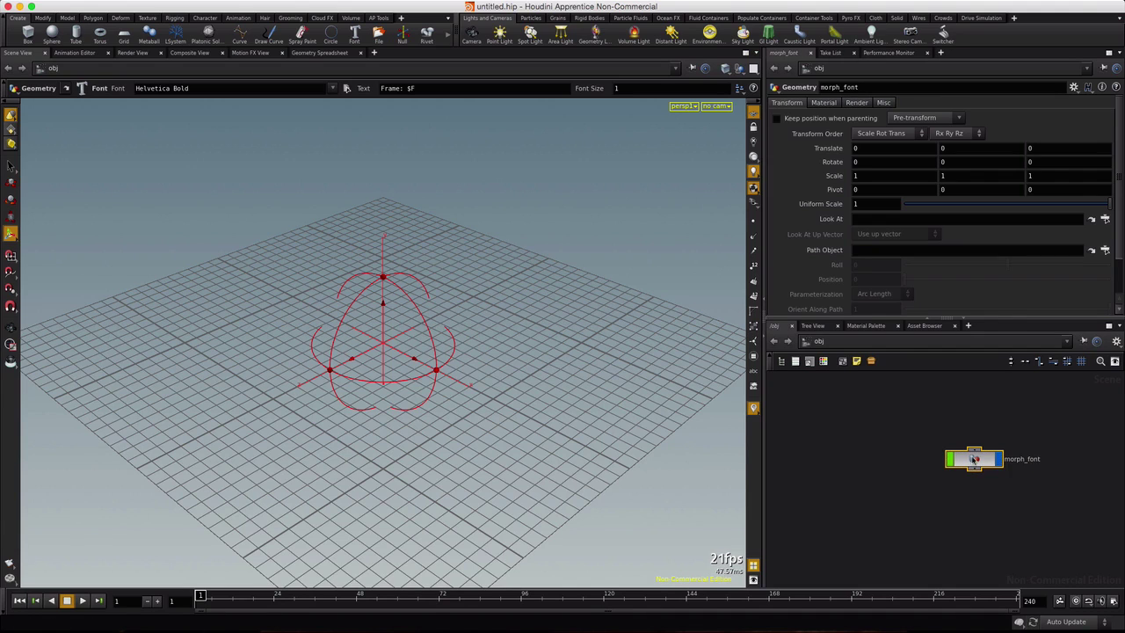
pyautogui.doubleClick(975, 459)
pyautogui.moveTo(947, 482); pyautogui.dragTo(861, 408)
# - Add a displayed extrude1 node under font1 with Depth Scale 0.5
pyautogui.press('Tab')
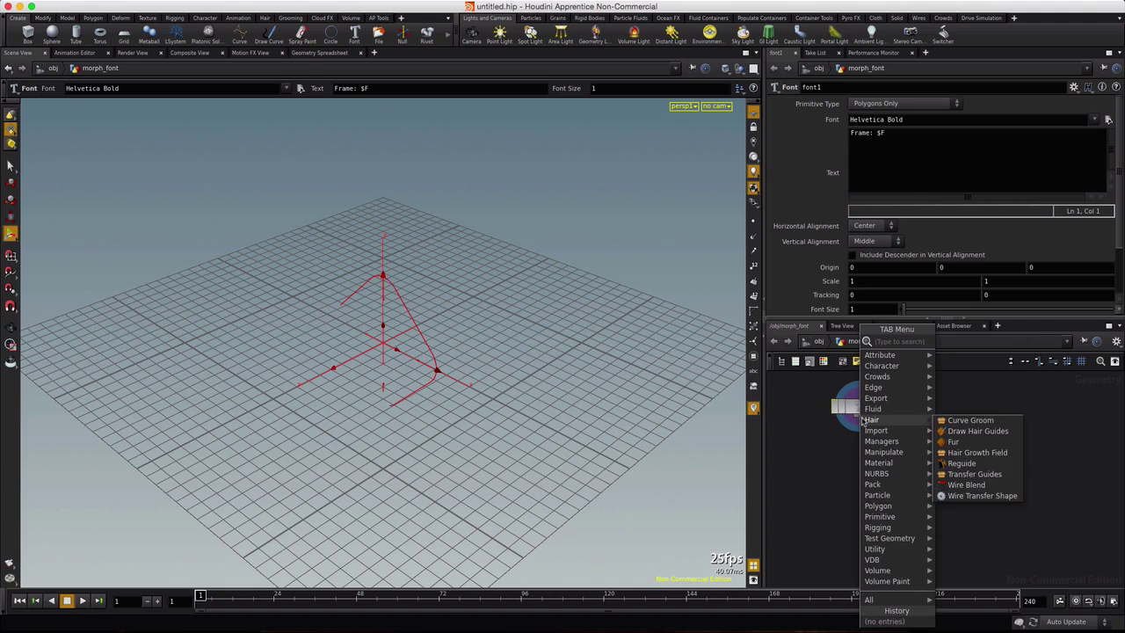
pyautogui.write('extrud')
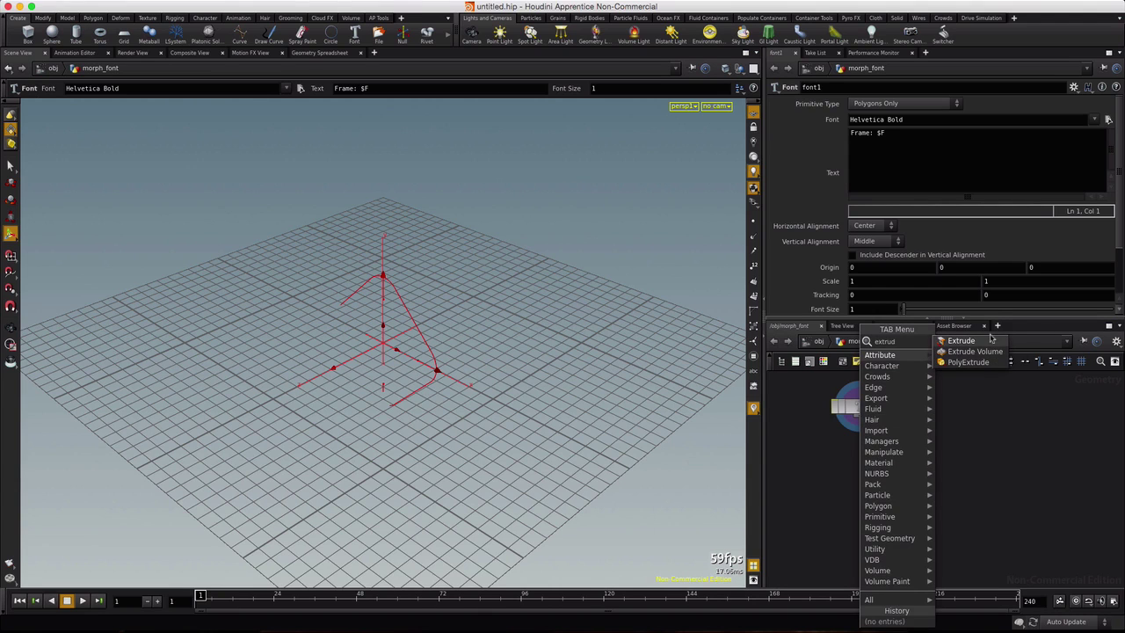
pyautogui.press('Return')
pyautogui.click(858, 439)
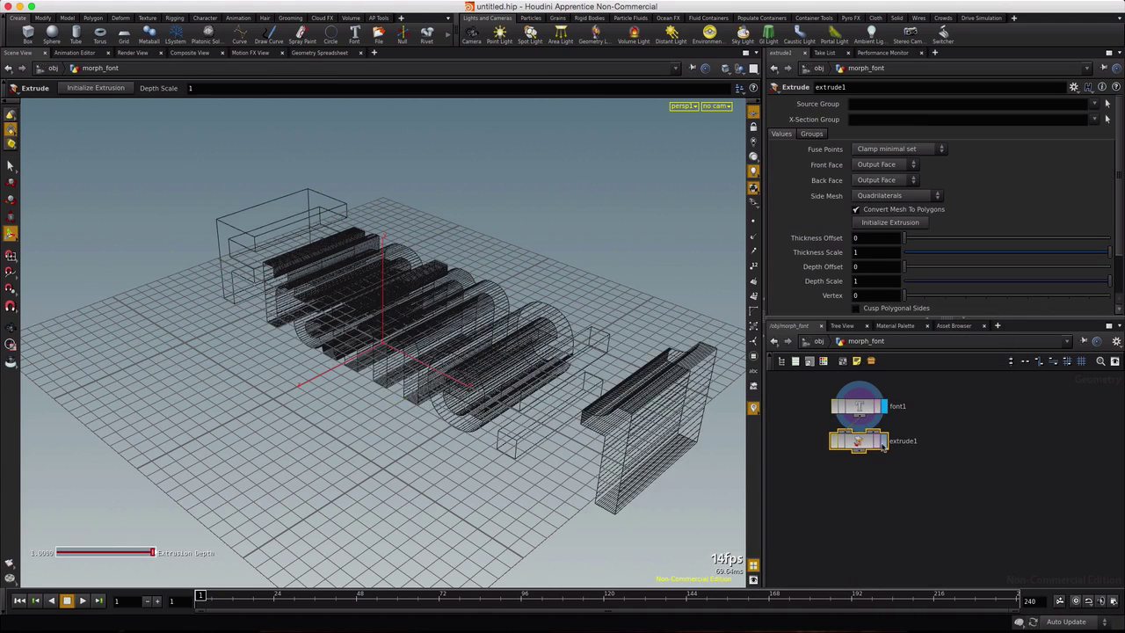
pyautogui.click(883, 440)
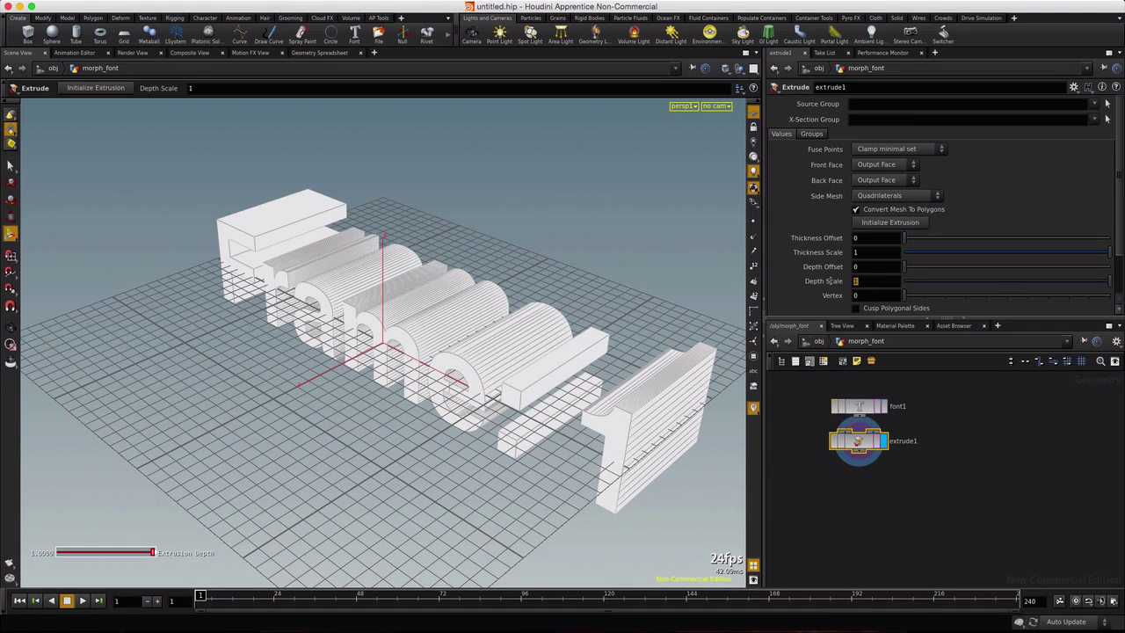
pyautogui.write('0.5')
pyautogui.press('Return')
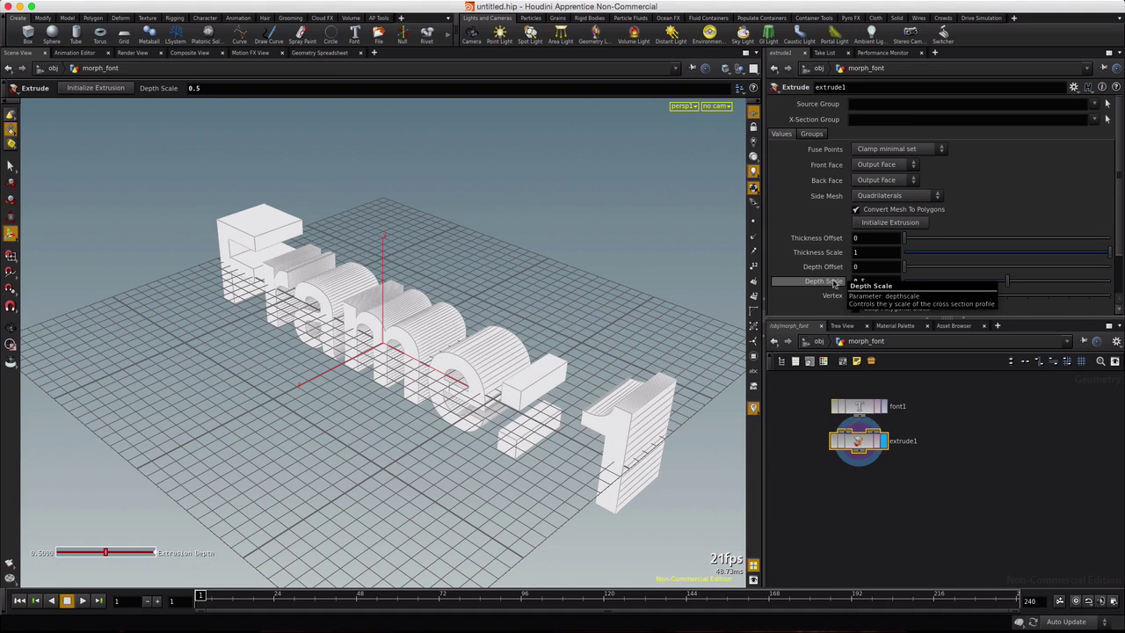
# - Replace font1's Frame: $F text with PULL, face it head-on, and select font1 and extrude1 together
pyautogui.click(854, 407)
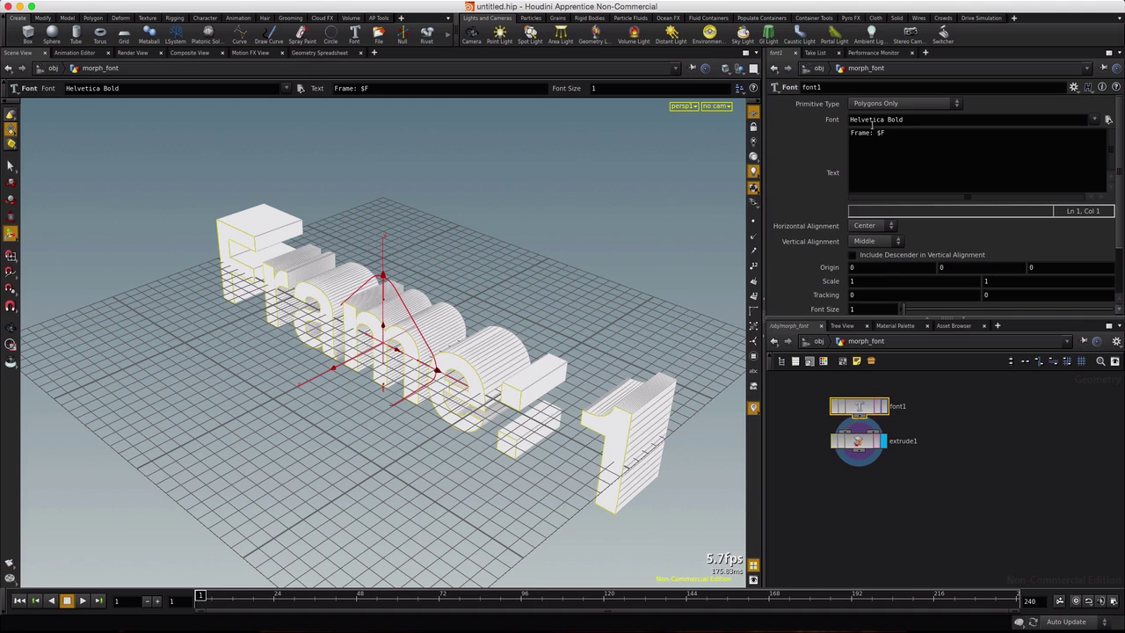
pyautogui.click(896, 136)
pyautogui.press('super+a')
pyautogui.write('PULL')
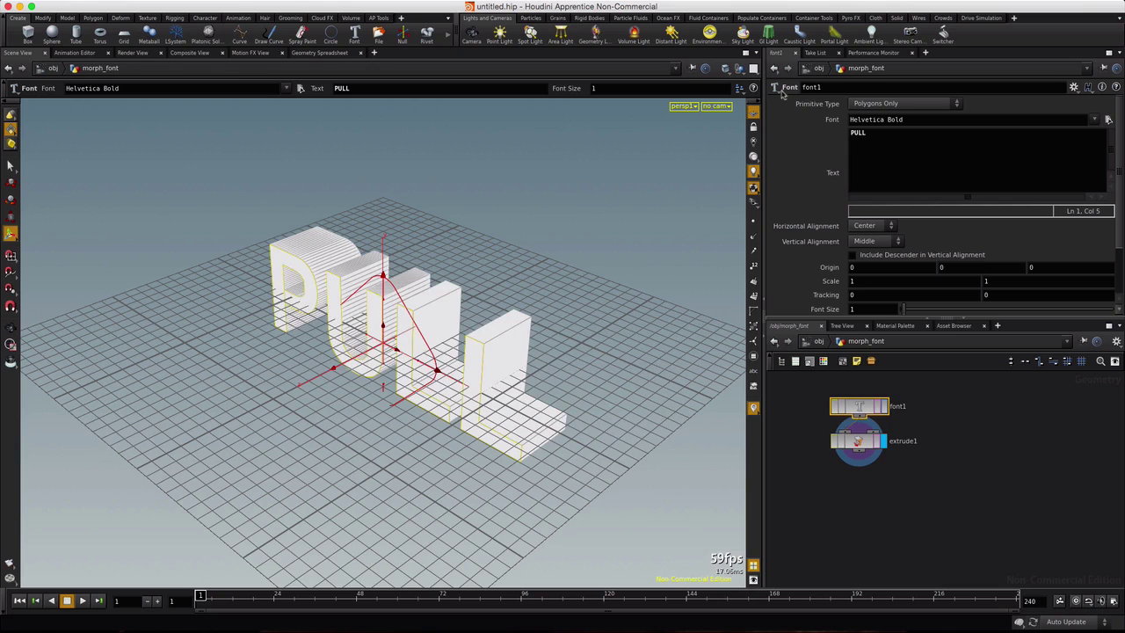
pyautogui.press('Escape')
pyautogui.moveTo(413, 343); pyautogui.dragTo(359, 386)
pyautogui.press('Return')
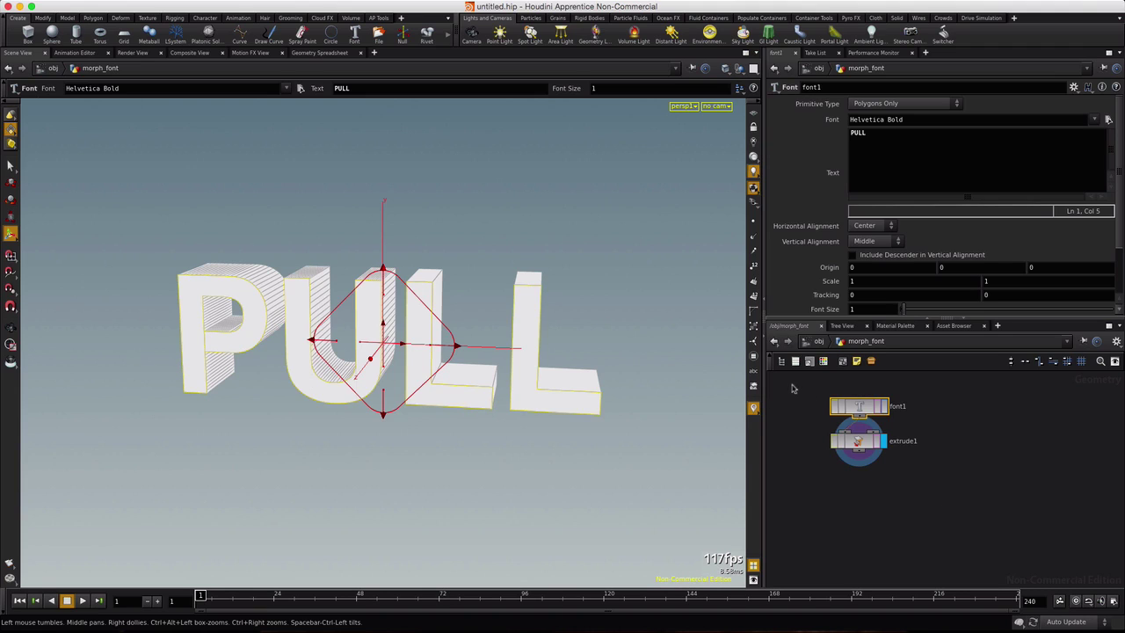
pyautogui.moveTo(796, 389); pyautogui.dragTo(941, 505)
pyautogui.moveTo(857, 439); pyautogui.dragTo(841, 441)
# - Copy the font1/extrude1 pair and paste four copies in a row (font2–font5), then frame all nodes
pyautogui.hotkey('ctrl', 'c')
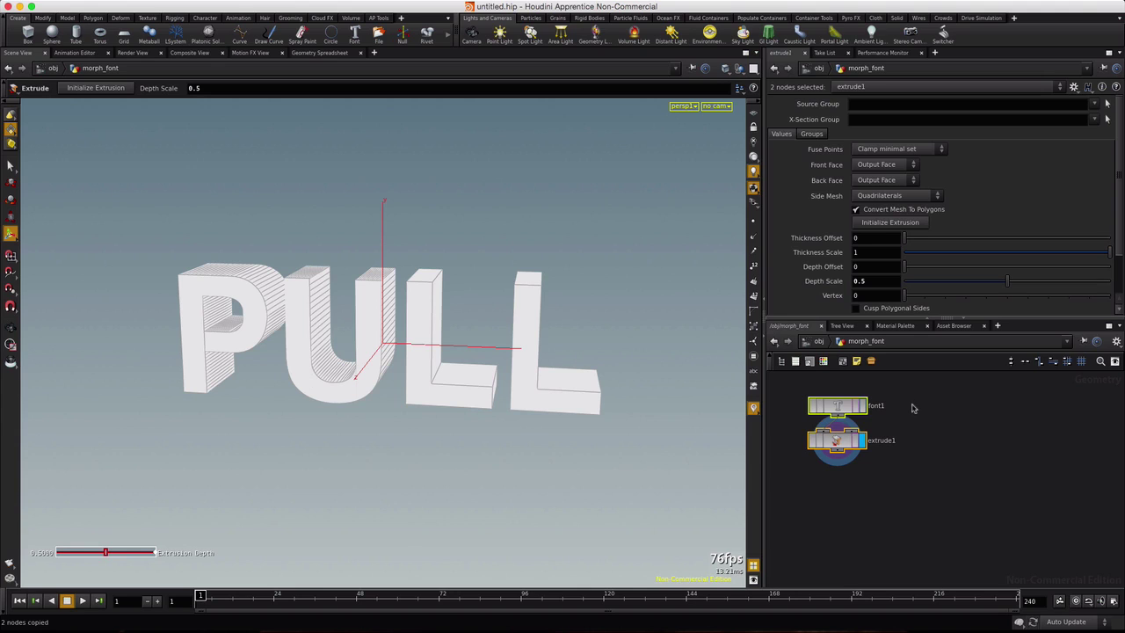
pyautogui.press('super+v')
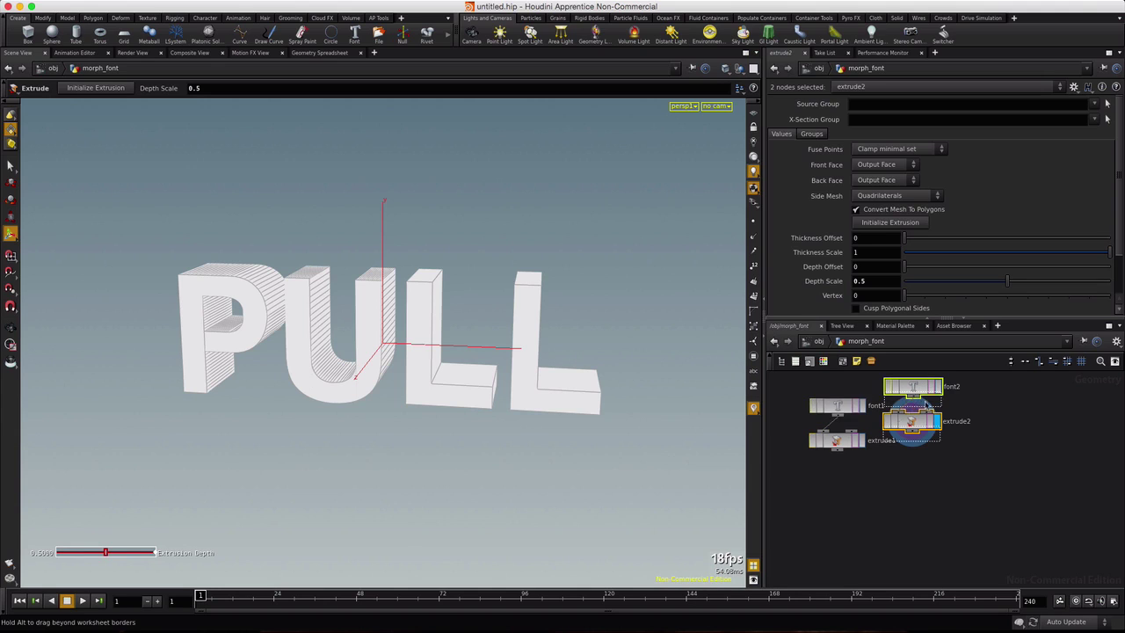
pyautogui.click(930, 440)
pyautogui.press('super+v')
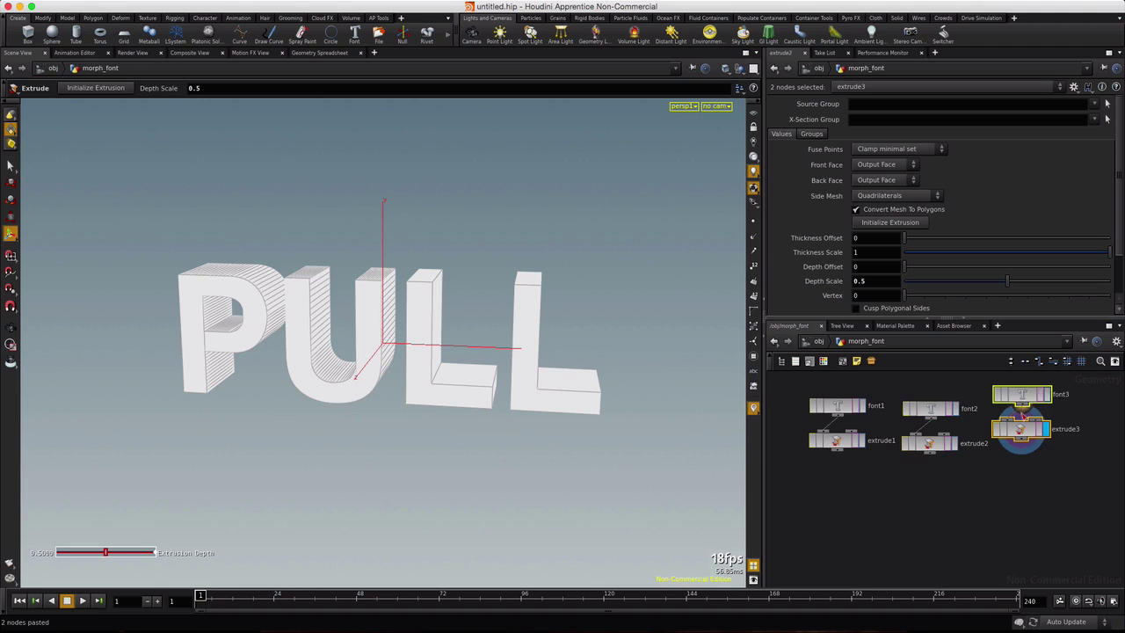
pyautogui.click(1032, 414)
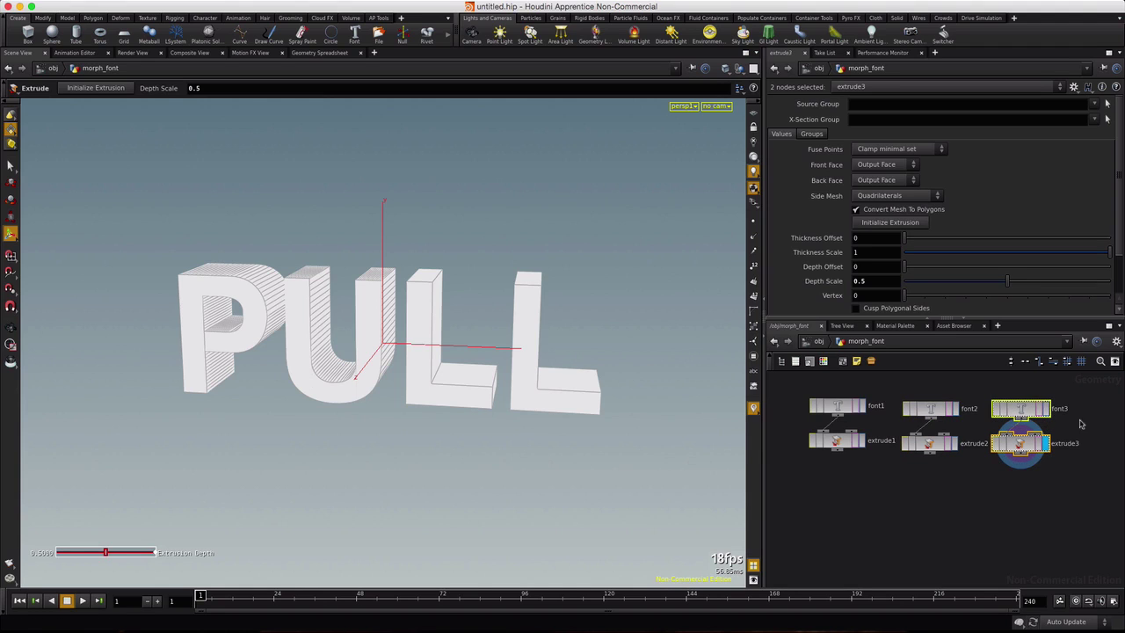
pyautogui.moveTo(1094, 428); pyautogui.dragTo(1000, 419, button='middle')
pyautogui.press('super+v')
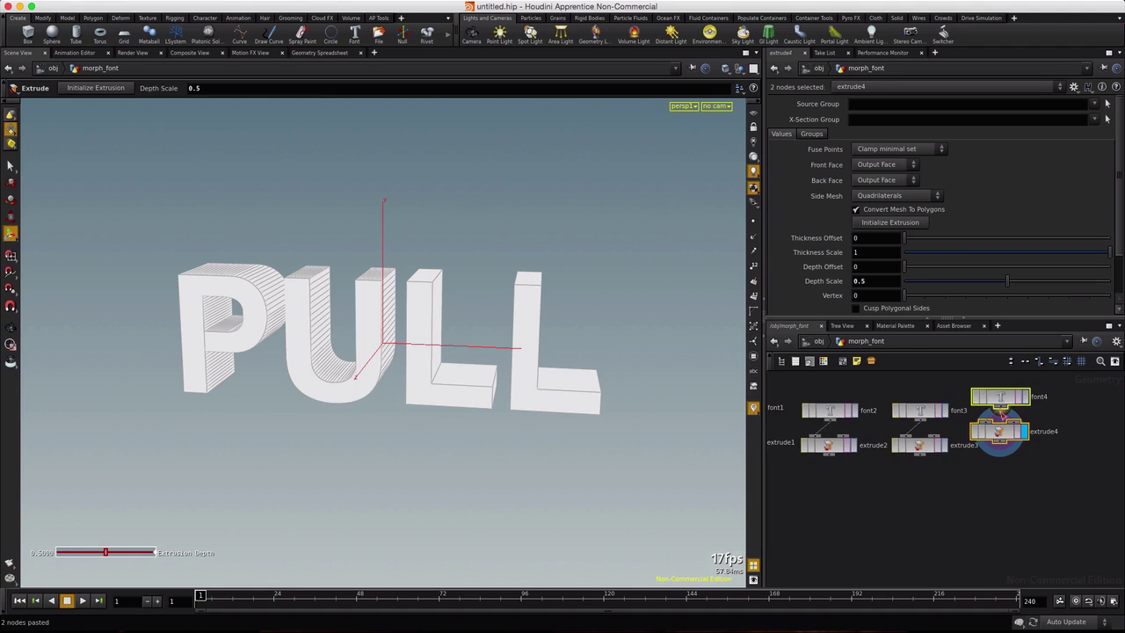
pyautogui.click(1031, 433)
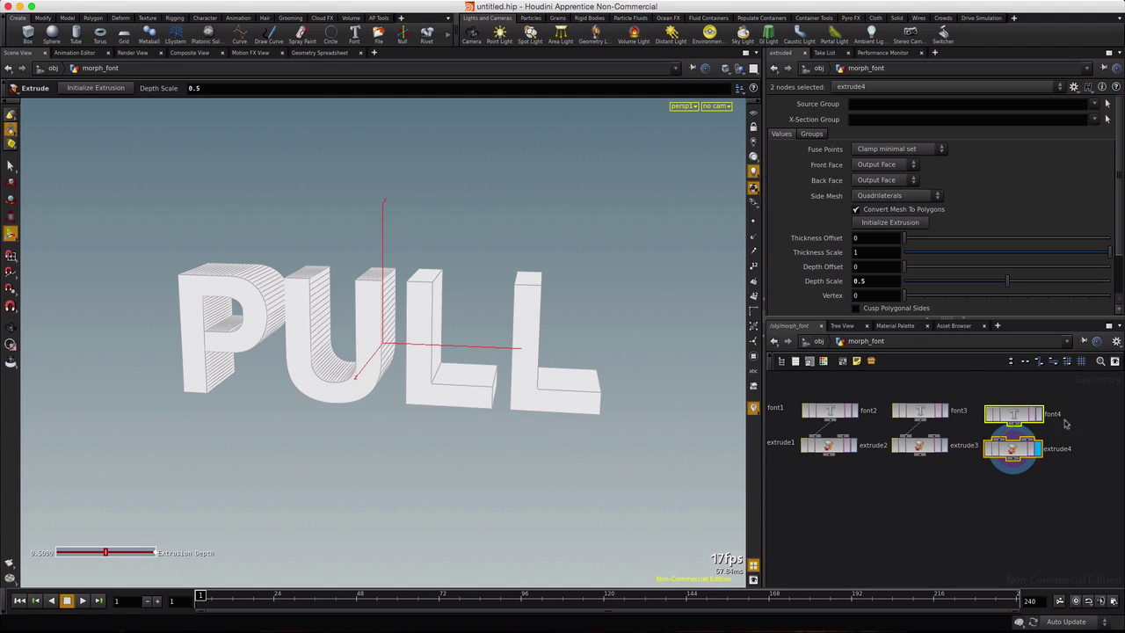
pyautogui.press('super+v')
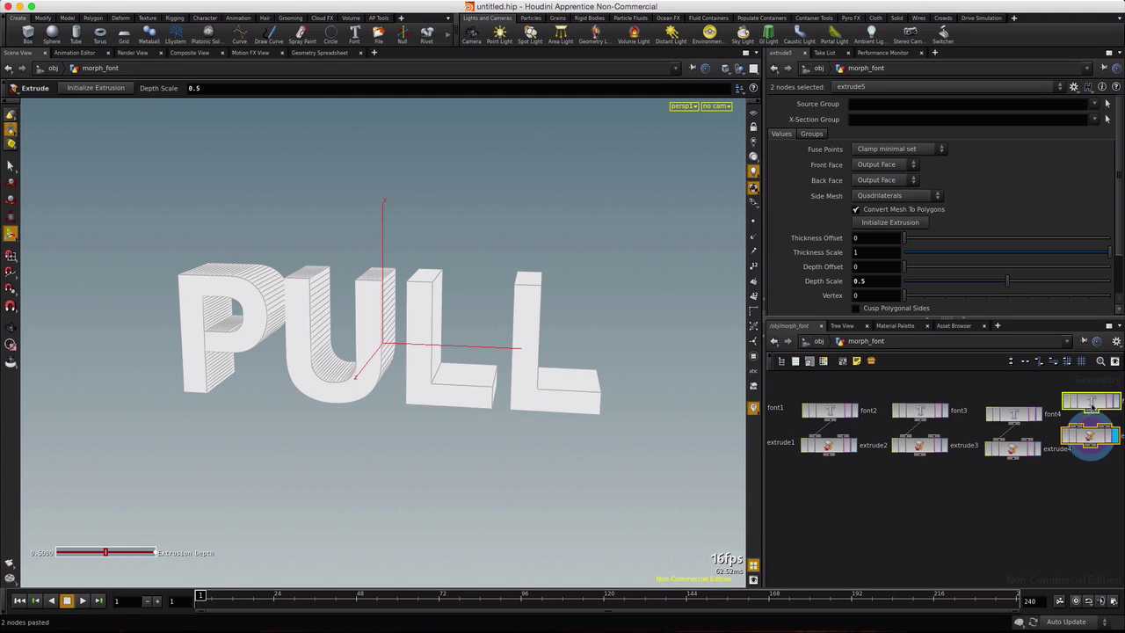
pyautogui.click(1108, 421)
pyautogui.press('h')
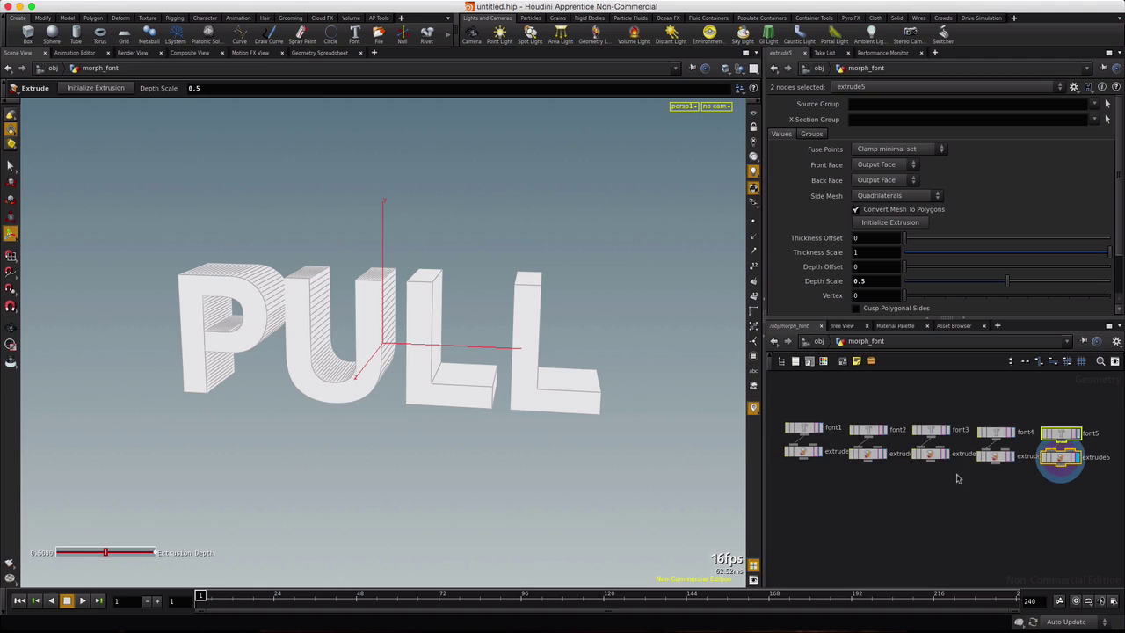
# - Retype font2, font3 and font4's text over PULL with TH, BE and B respectively
pyautogui.click(890, 423)
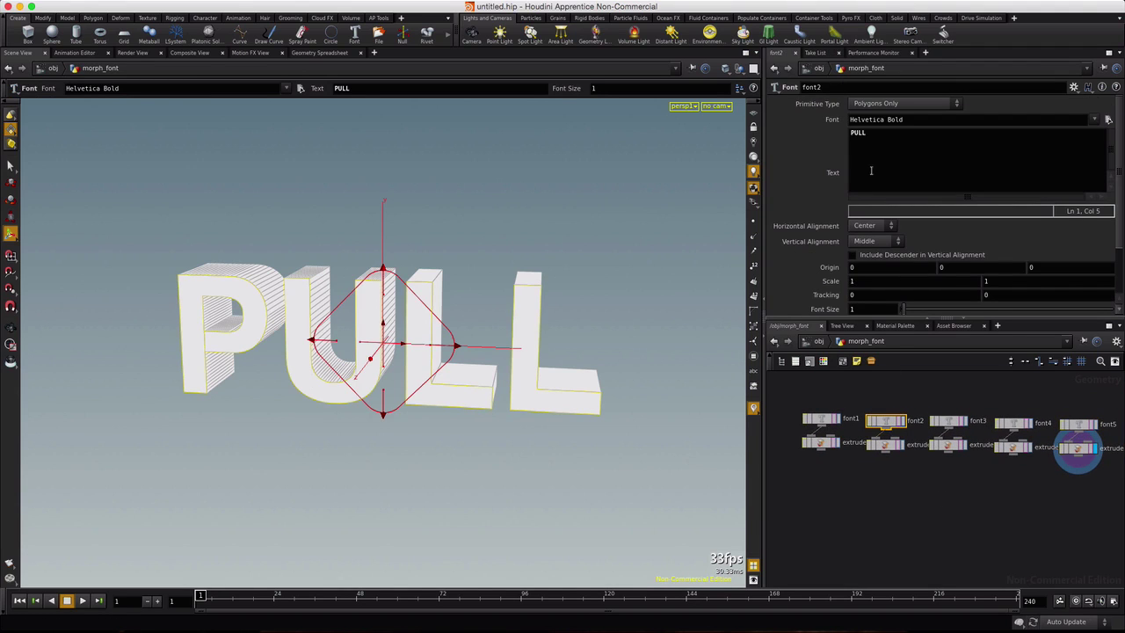
pyautogui.moveTo(875, 133); pyautogui.dragTo(841, 134)
pyautogui.write('THE')
pyautogui.click(947, 421)
pyautogui.moveTo(849, 130); pyautogui.dragTo(834, 132)
pyautogui.write('BEAT')
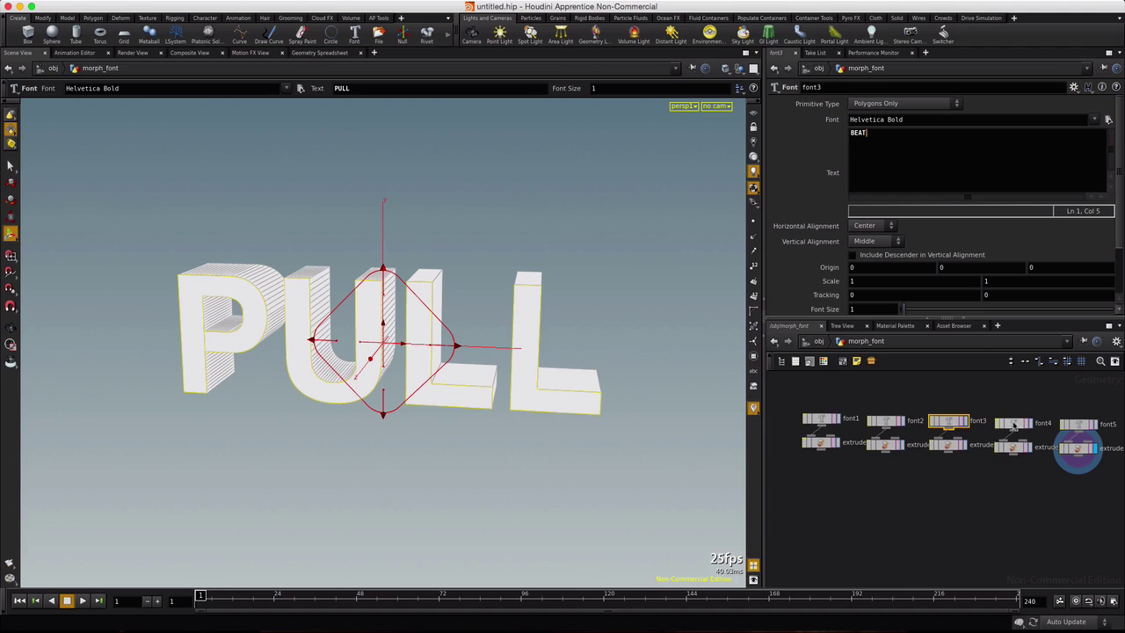
pyautogui.click(1014, 424)
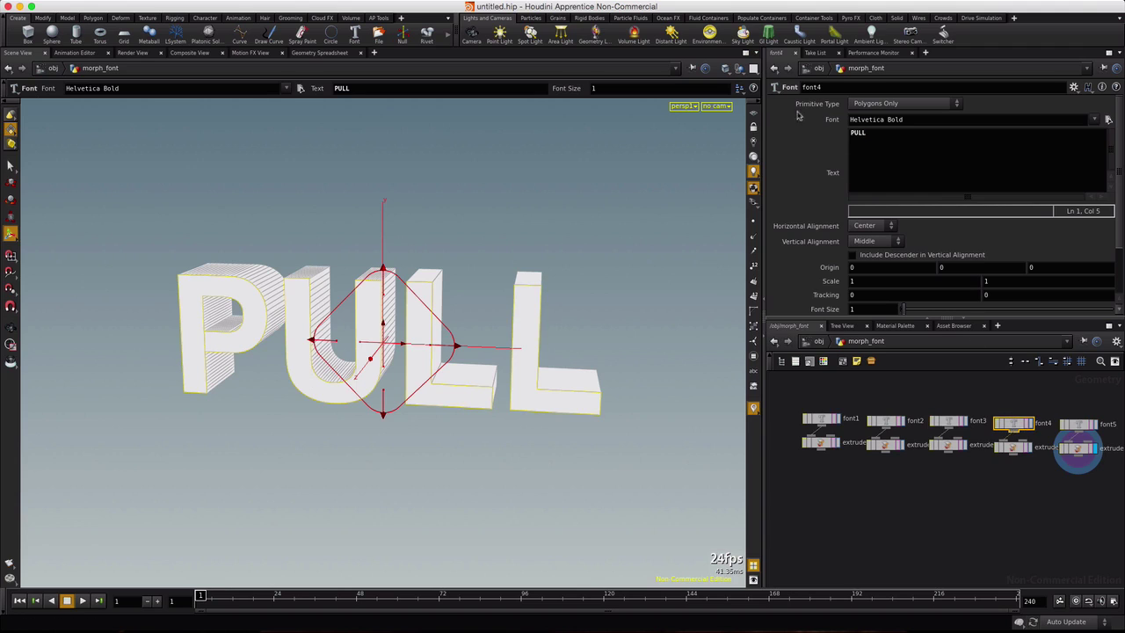
pyautogui.moveTo(867, 132); pyautogui.dragTo(796, 132)
pyautogui.write('BACK')
# - Delete all of font5's PULL text so it is blank
pyautogui.click(1076, 427)
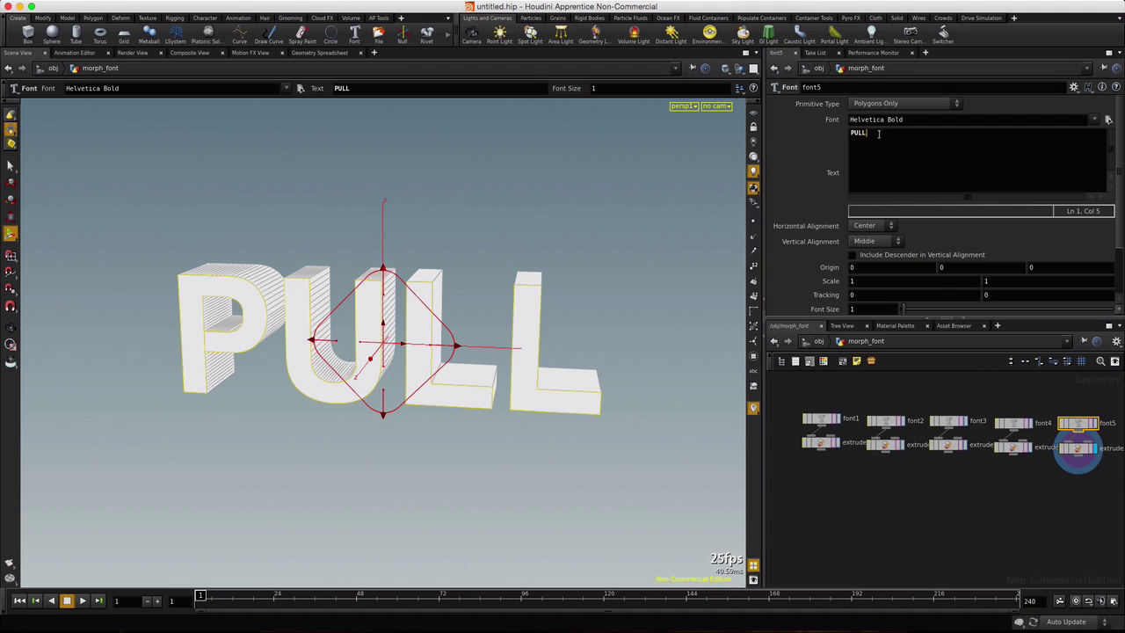
pyautogui.moveTo(877, 134); pyautogui.dragTo(804, 125)
pyautogui.press('BackSpace')
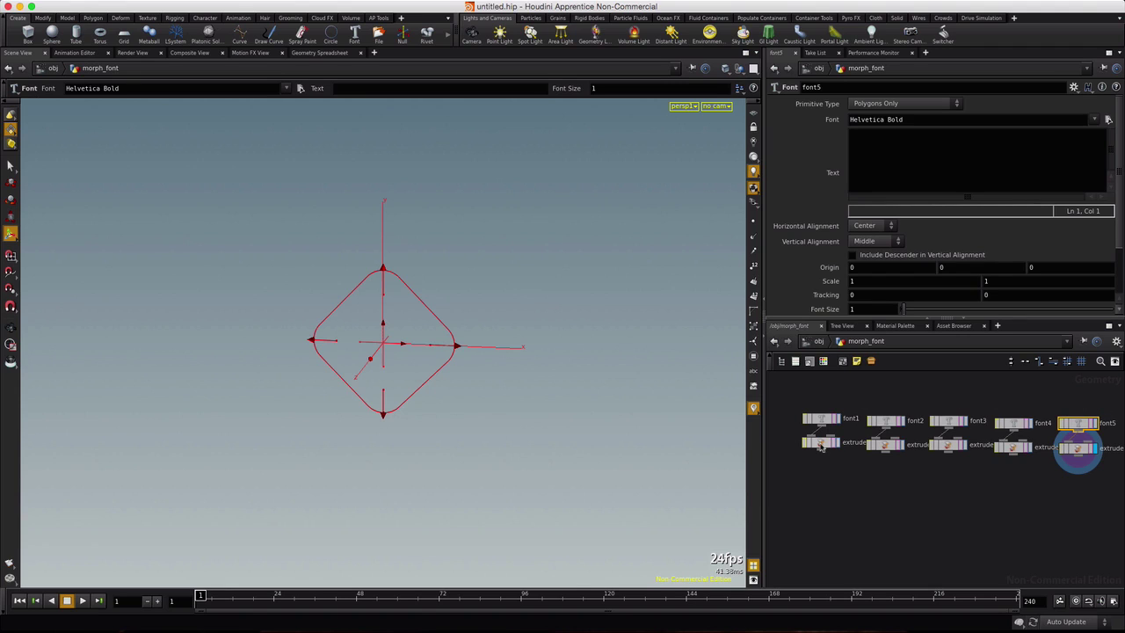
# - Copy extrude1's Depth Scale and paste it as relative references onto extrude2–extrude5
pyautogui.click(821, 442)
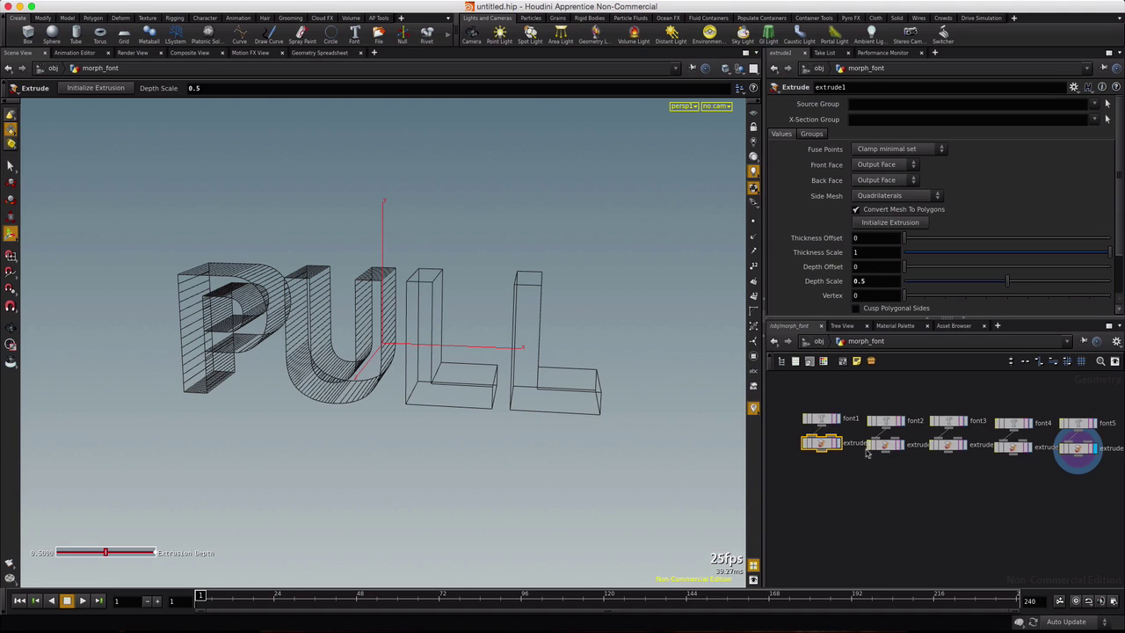
pyautogui.rightClick(822, 283)
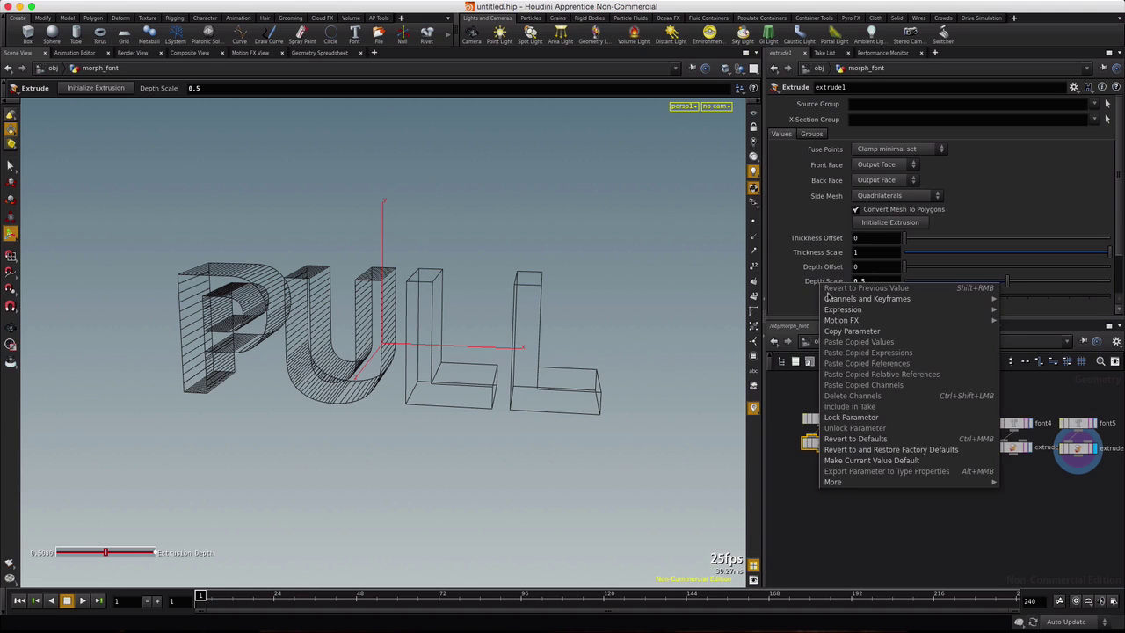
pyautogui.click(841, 330)
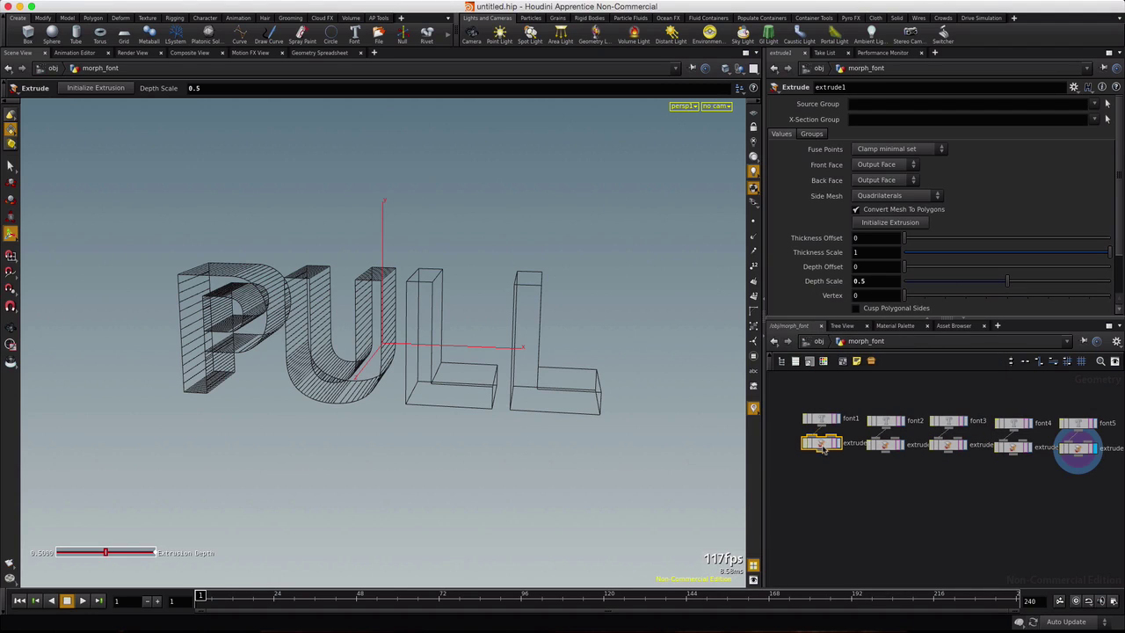
pyautogui.moveTo(824, 443); pyautogui.dragTo(1122, 479)
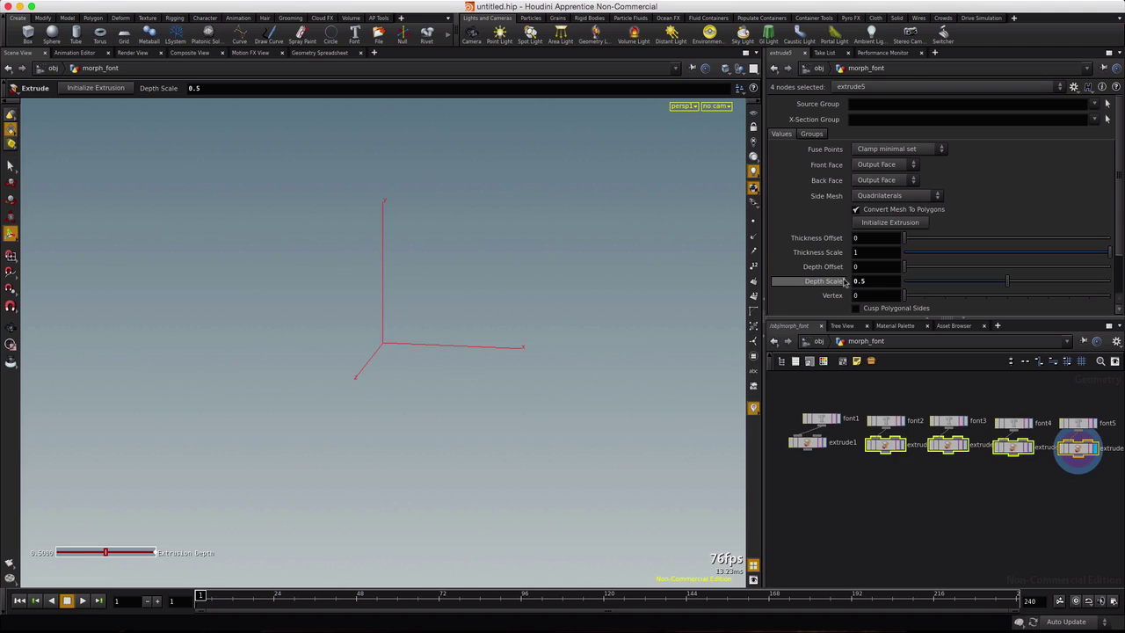
pyautogui.rightClick(814, 286)
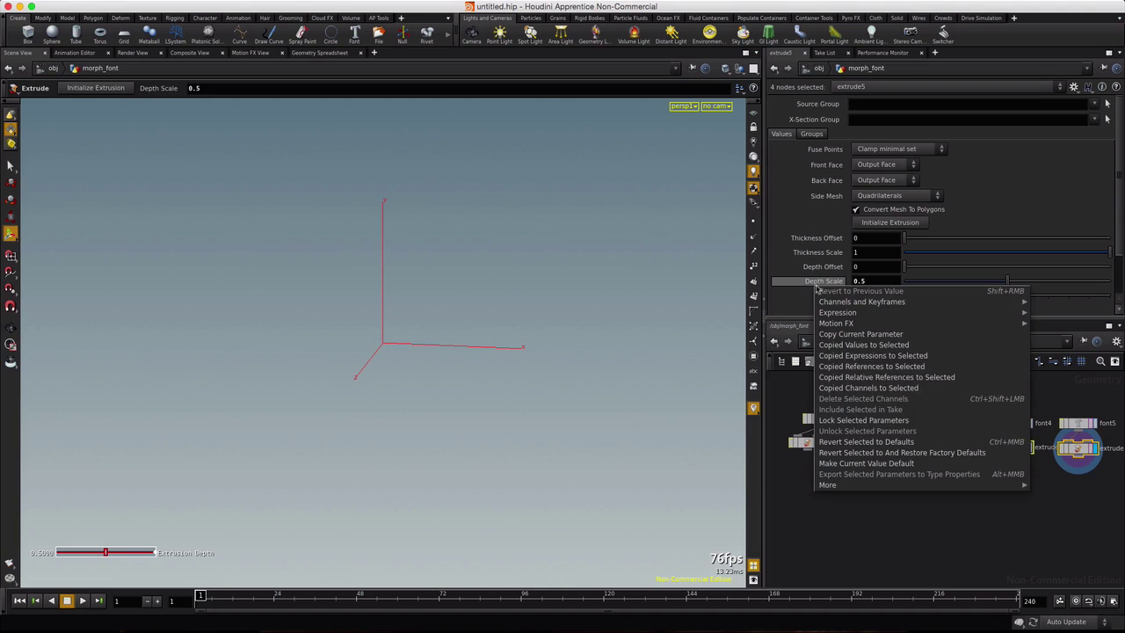
pyautogui.click(846, 378)
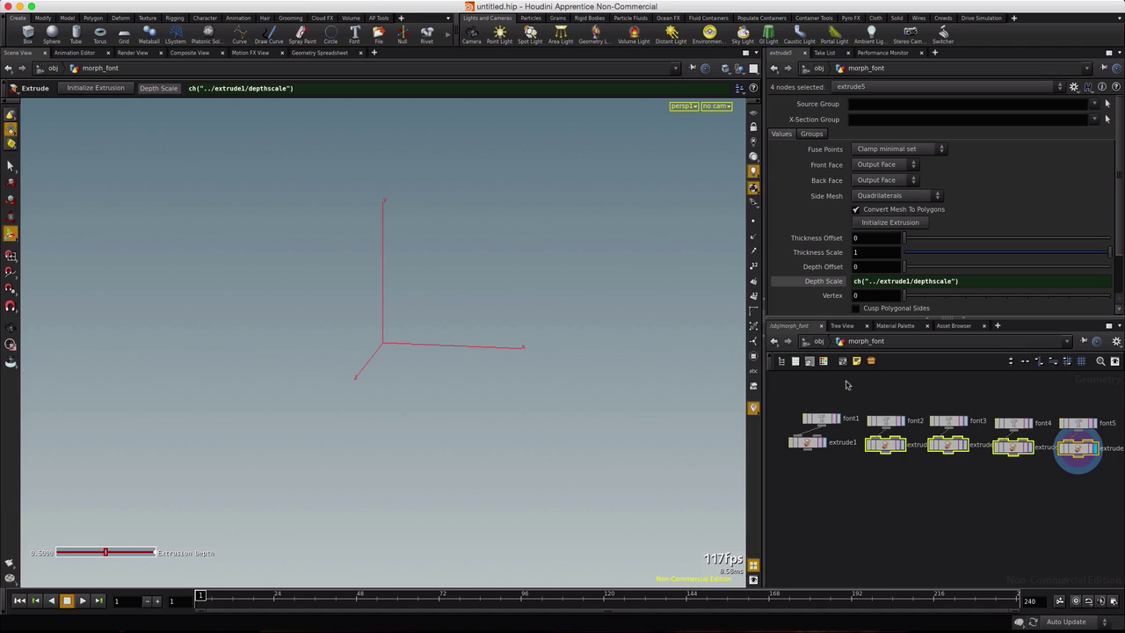
pyautogui.click(807, 443)
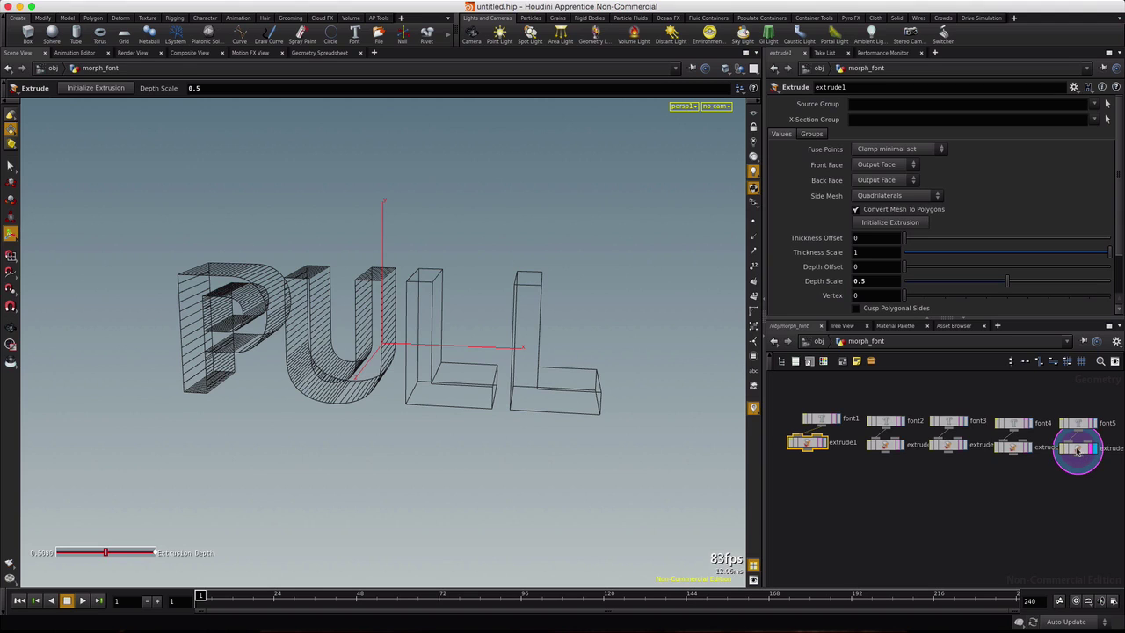
# - Display extrude4's word and drag extrude1's Depth Scale up to 0.553
pyautogui.click(1024, 449)
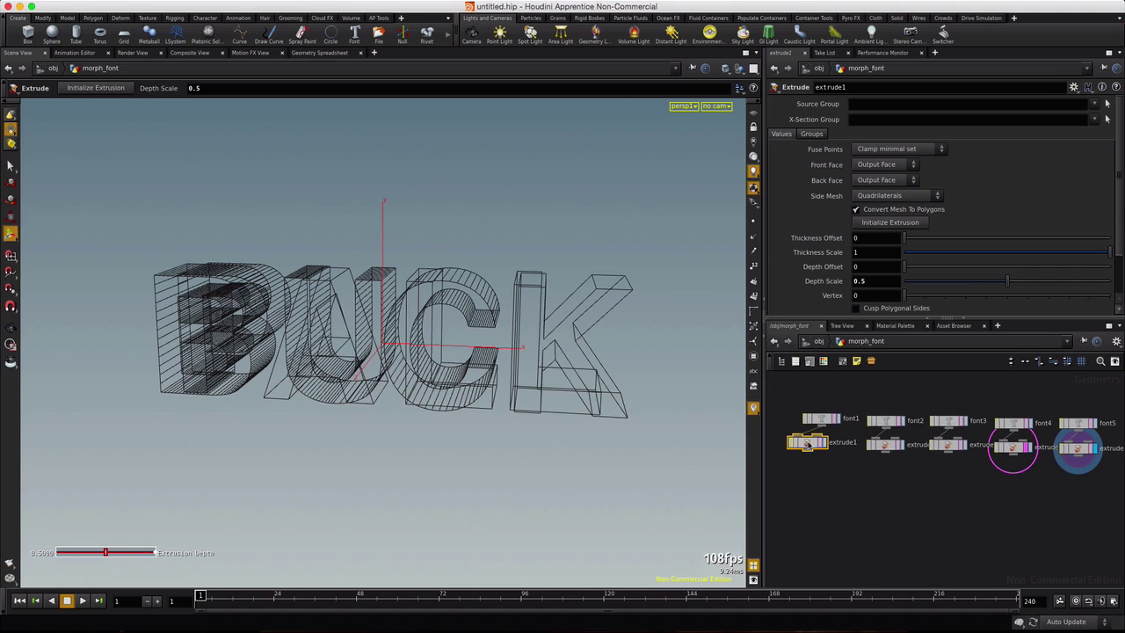
pyautogui.moveTo(1007, 282); pyautogui.dragTo(1018, 303)
pyautogui.scroll(-2, 941, 496)
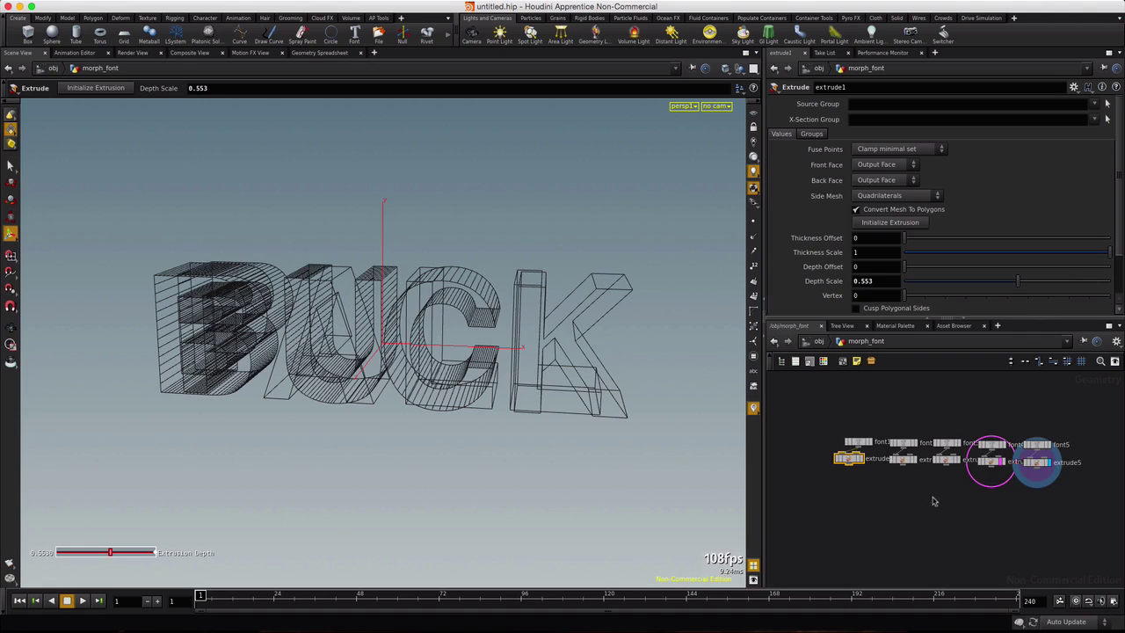
# - Add merge1 below the extrudes, tidy the node rows, and wire extrude1–extrude5 into it
pyautogui.press('Tab')
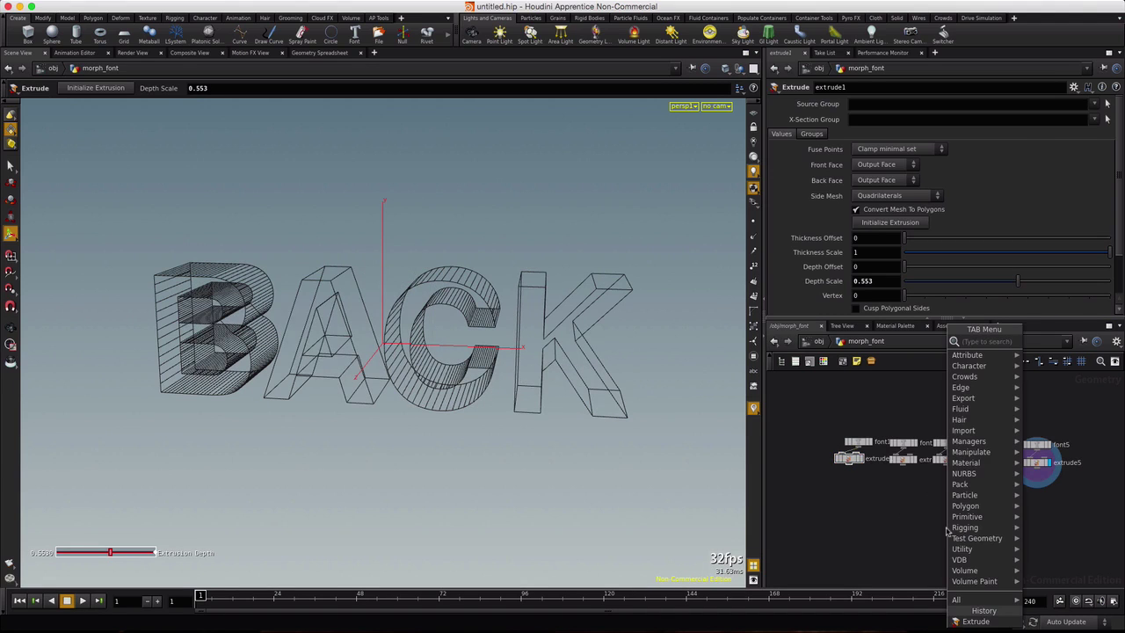
pyautogui.click(1059, 362)
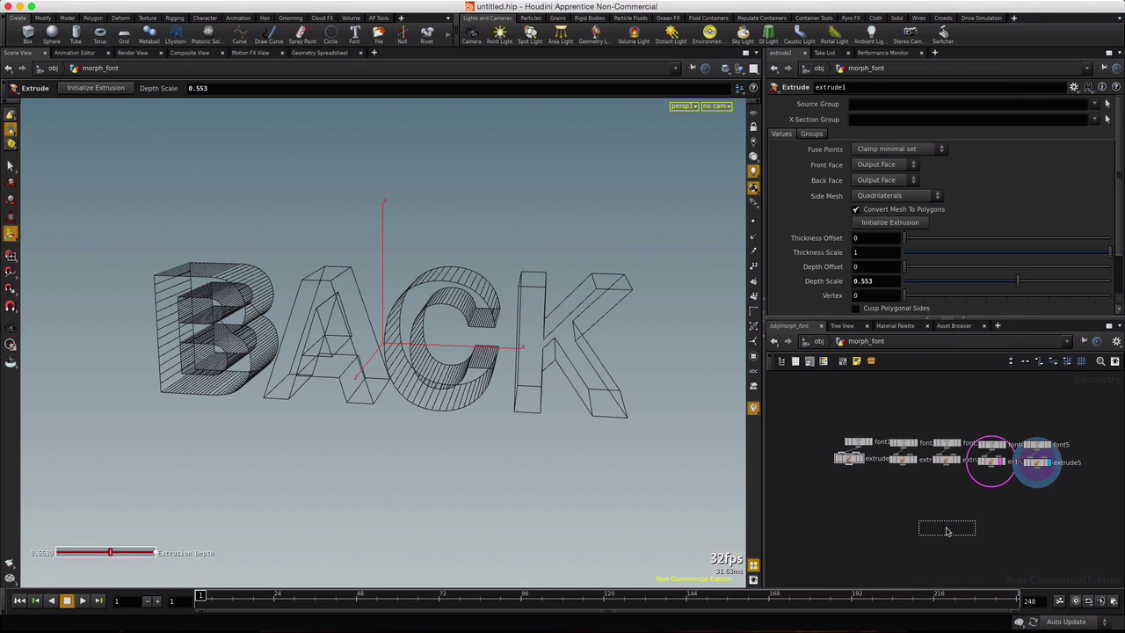
pyautogui.click(947, 531)
pyautogui.moveTo(818, 450); pyautogui.dragTo(1098, 518)
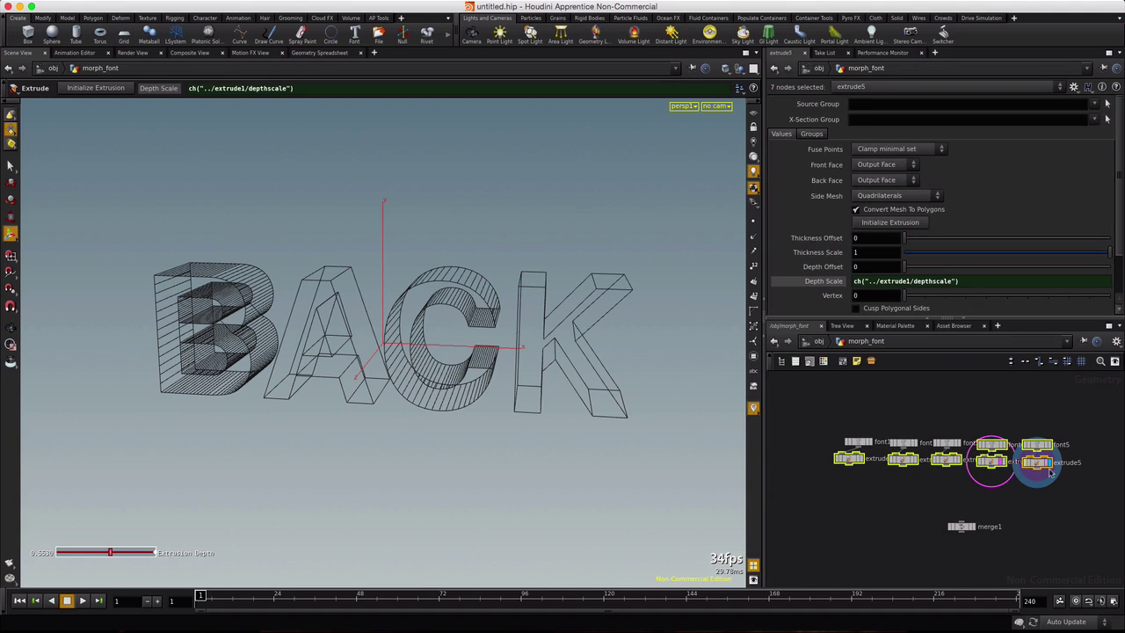
pyautogui.moveTo(826, 411); pyautogui.dragTo(1037, 432)
pyautogui.moveTo(806, 449); pyautogui.dragTo(1110, 499)
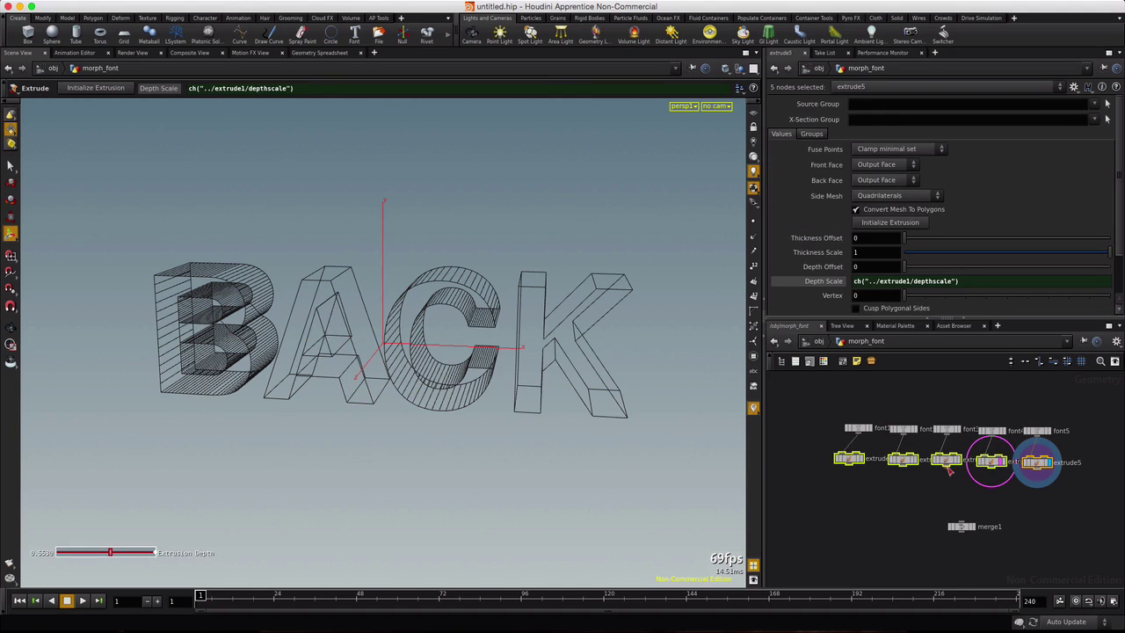
pyautogui.moveTo(947, 466); pyautogui.dragTo(962, 524)
# - Add a Bound node under merge1 and display its solid bounding box
pyautogui.press('Tab')
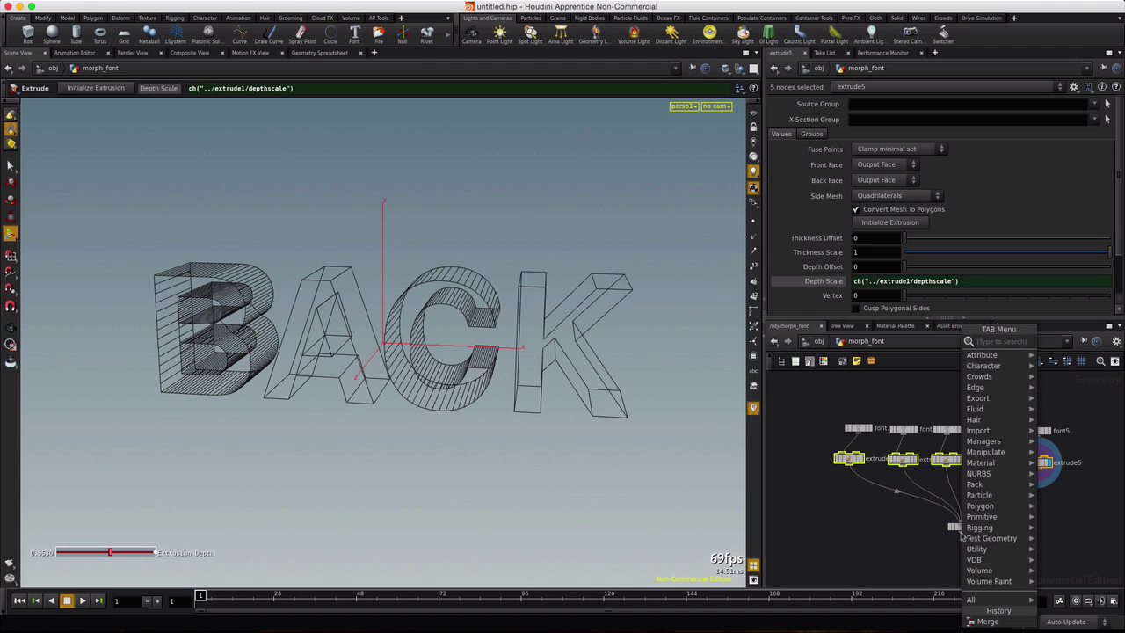
pyautogui.write('bound')
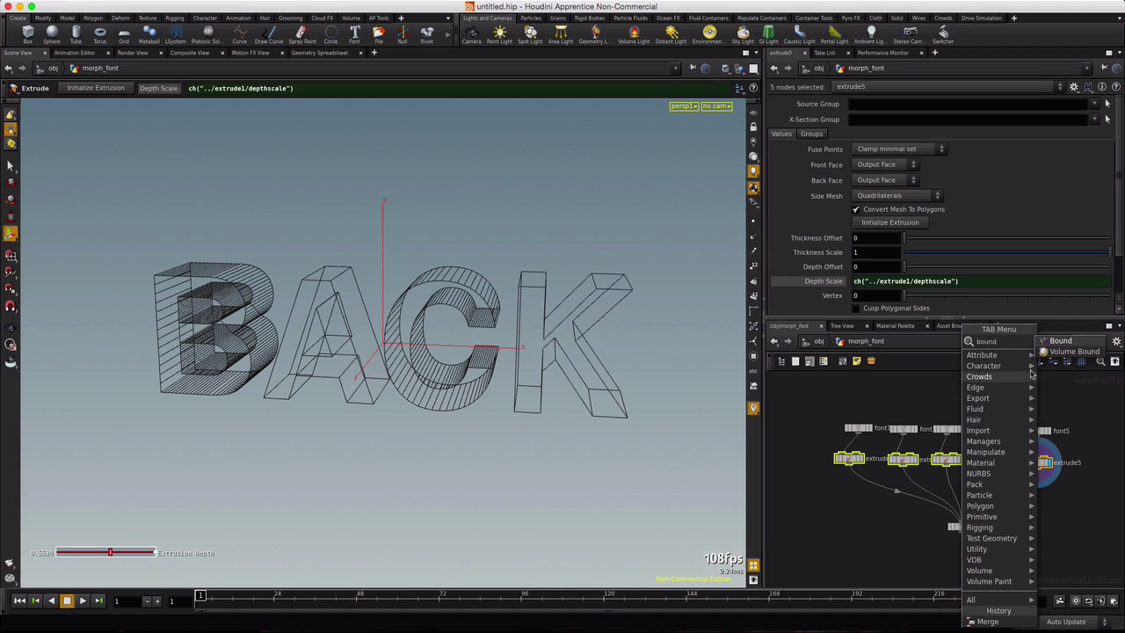
pyautogui.press('Return')
pyautogui.click(964, 551)
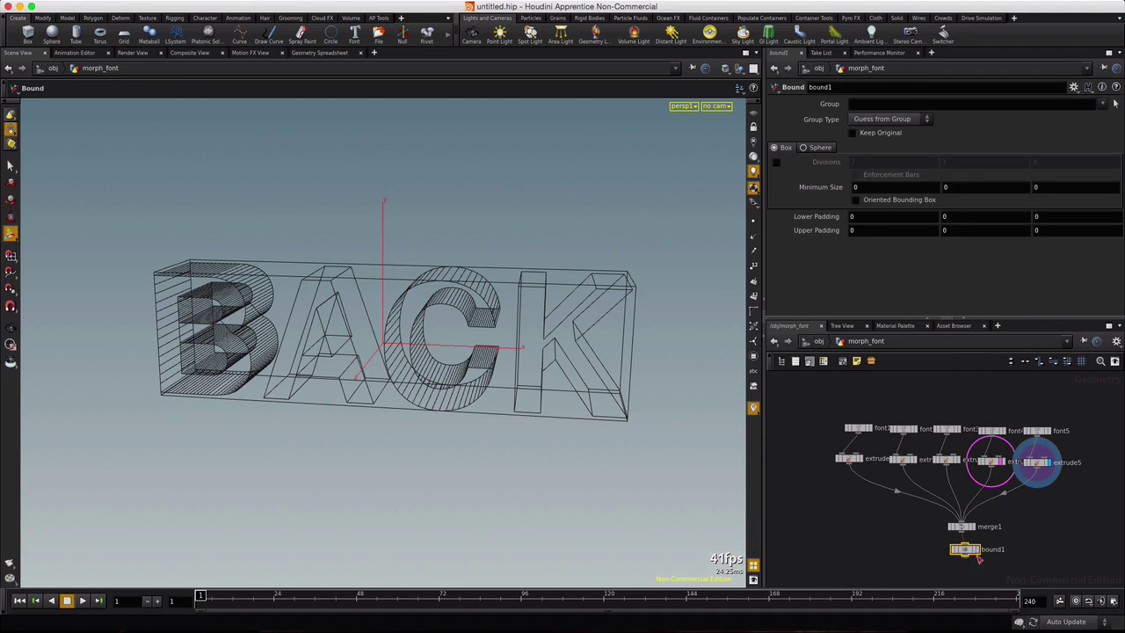
pyautogui.click(977, 552)
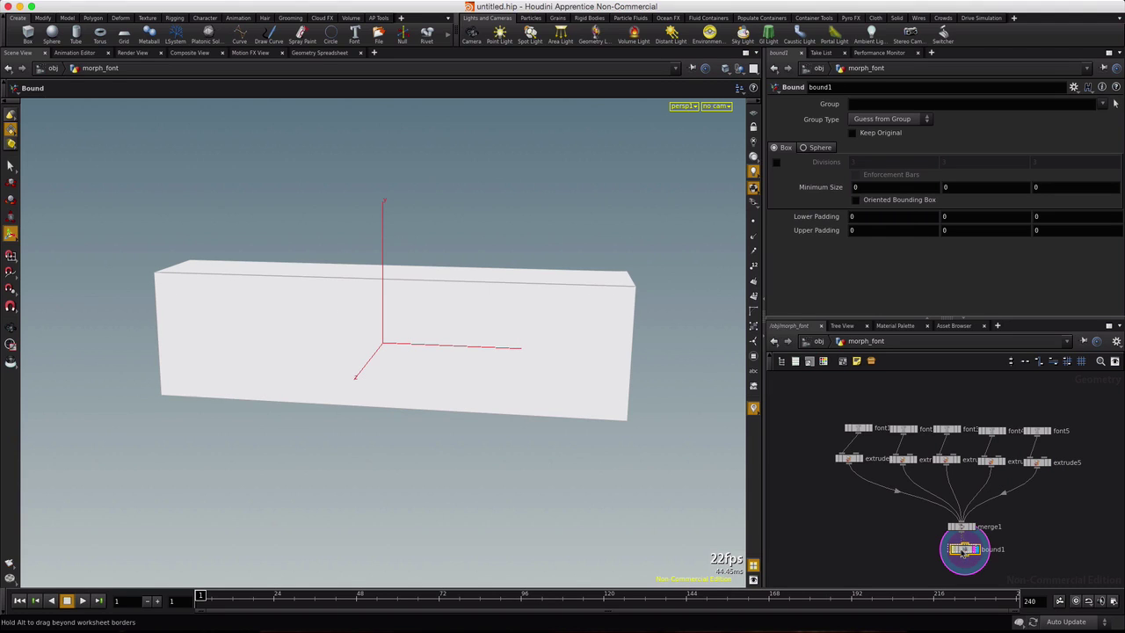
pyautogui.moveTo(964, 551); pyautogui.dragTo(960, 549)
# - Enlarge the network pane and move merge1 and bound1 up into view
pyautogui.moveTo(893, 565); pyautogui.dragTo(873, 501, button='middle')
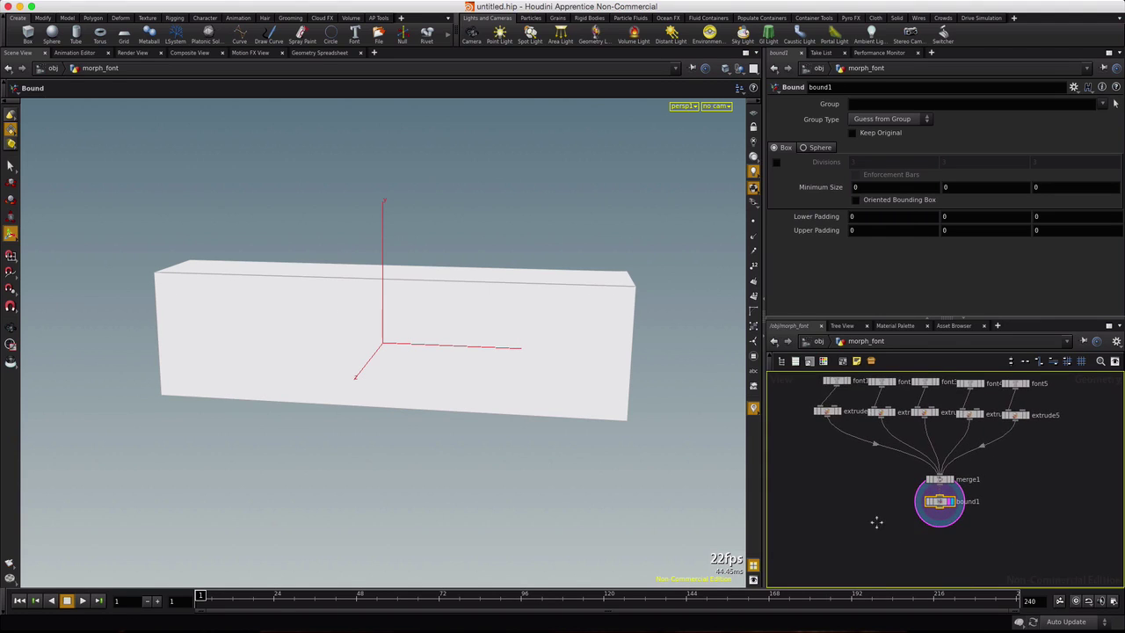
pyautogui.moveTo(1030, 318); pyautogui.dragTo(1030, 248)
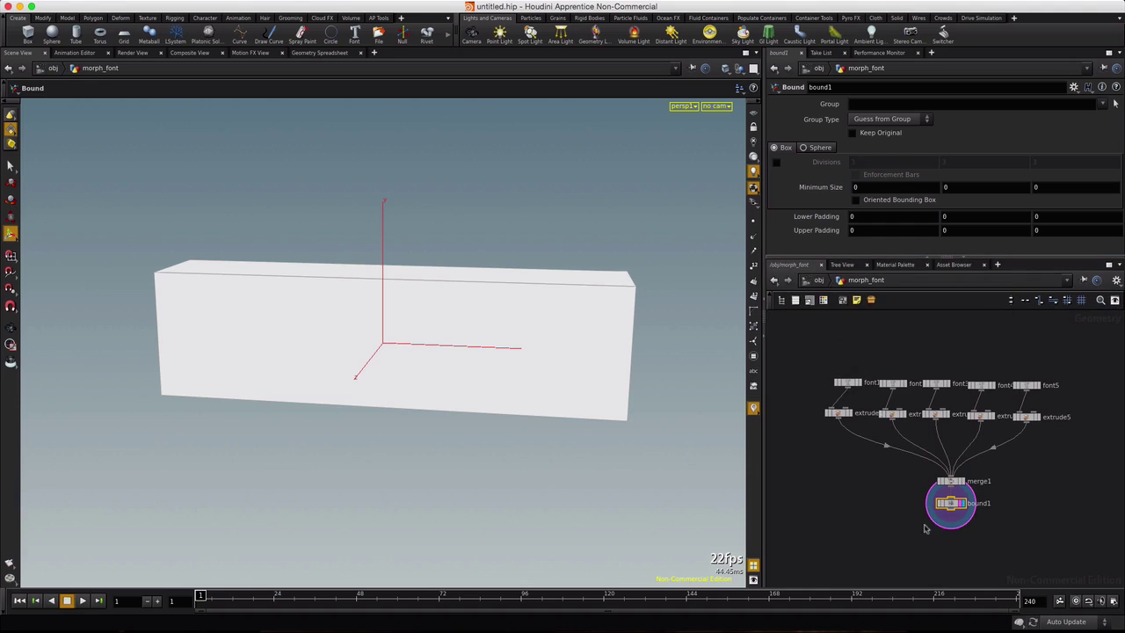
pyautogui.moveTo(911, 519); pyautogui.dragTo(919, 463, button='middle')
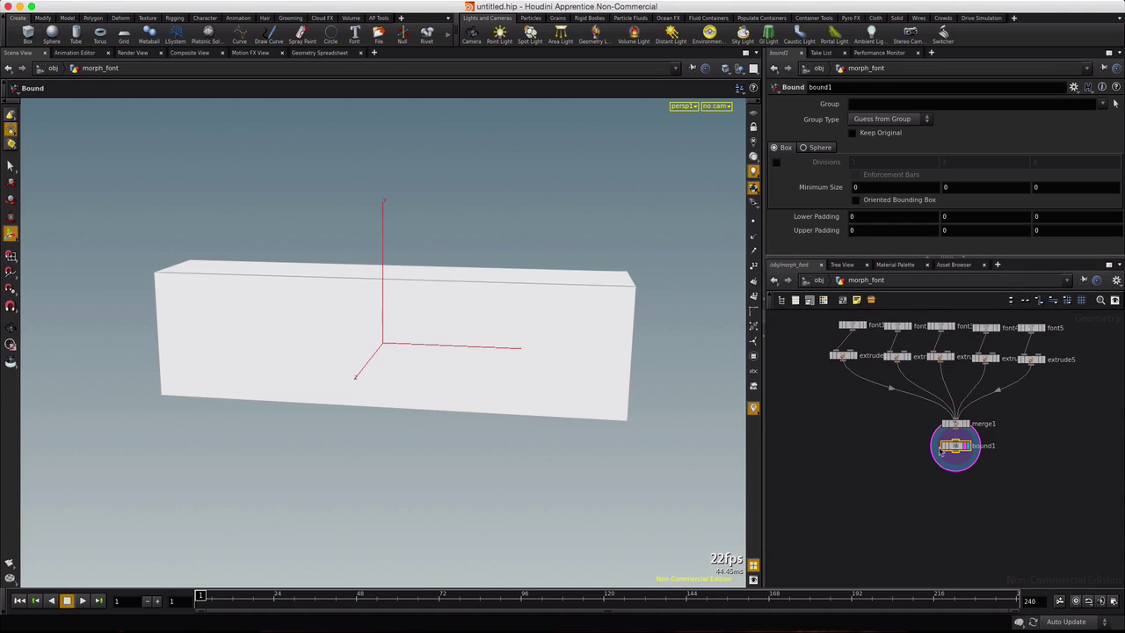
pyautogui.moveTo(955, 445); pyautogui.dragTo(955, 440)
pyautogui.moveTo(902, 417); pyautogui.dragTo(982, 466)
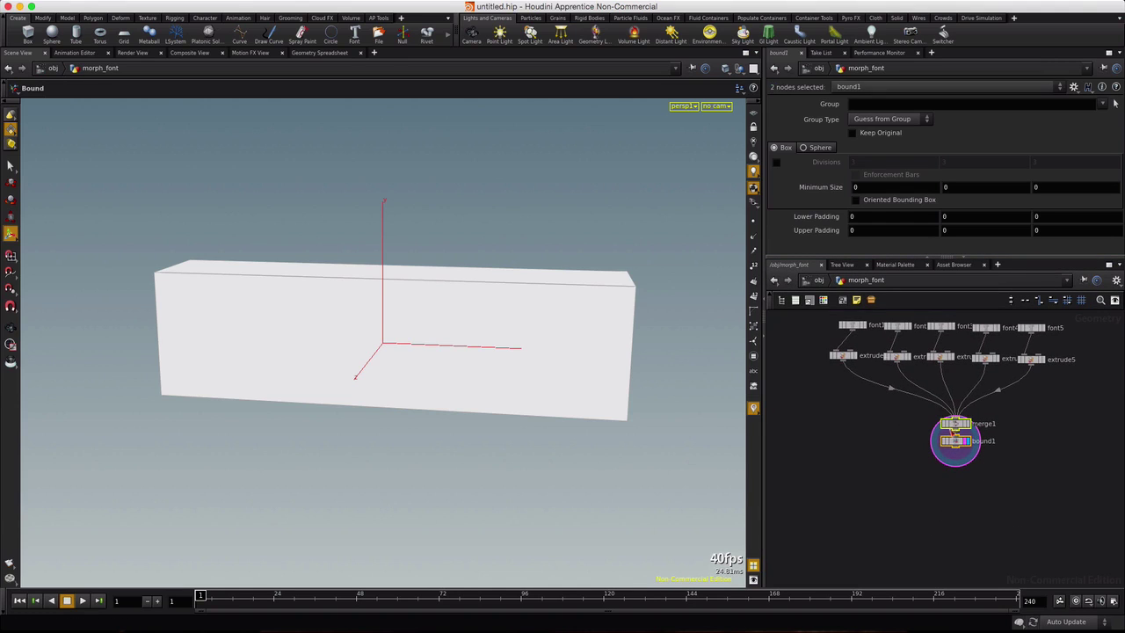
pyautogui.moveTo(958, 423); pyautogui.dragTo(956, 407)
pyautogui.click(940, 450)
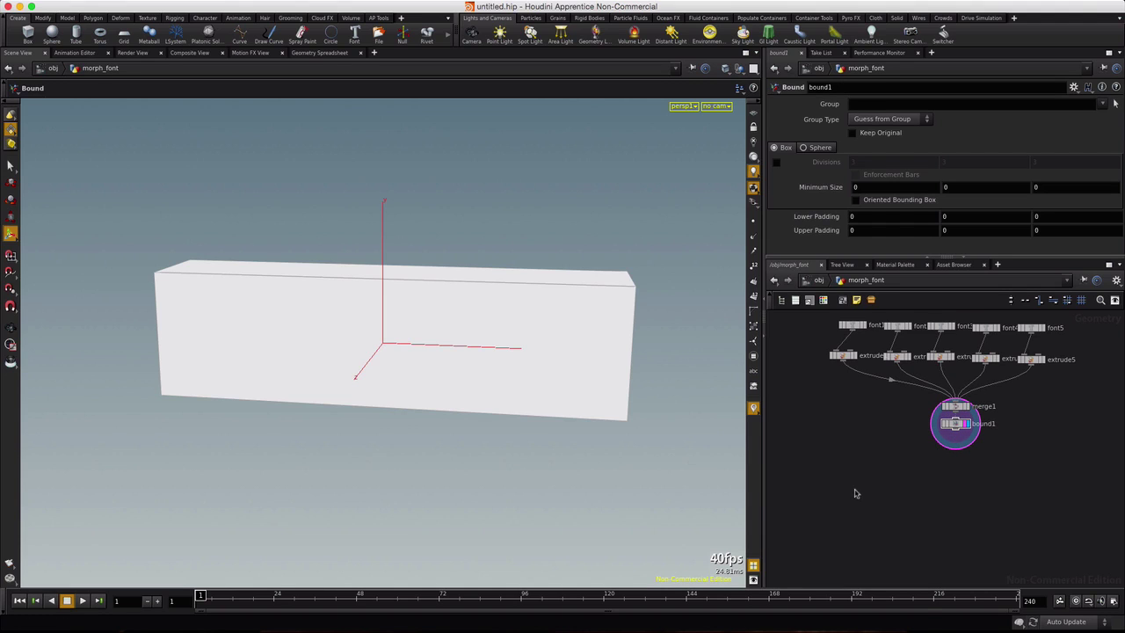
# - Add an IsoOffset node, isooffset1, to the network
pyautogui.press('Tab')
pyautogui.write('is')
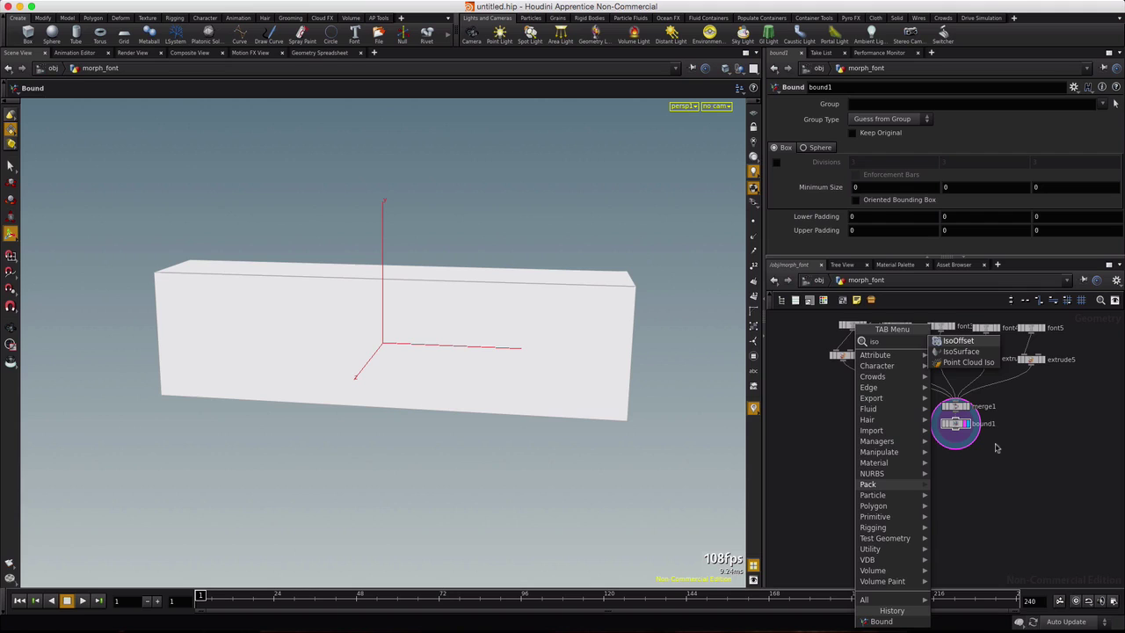
pyautogui.click(956, 341)
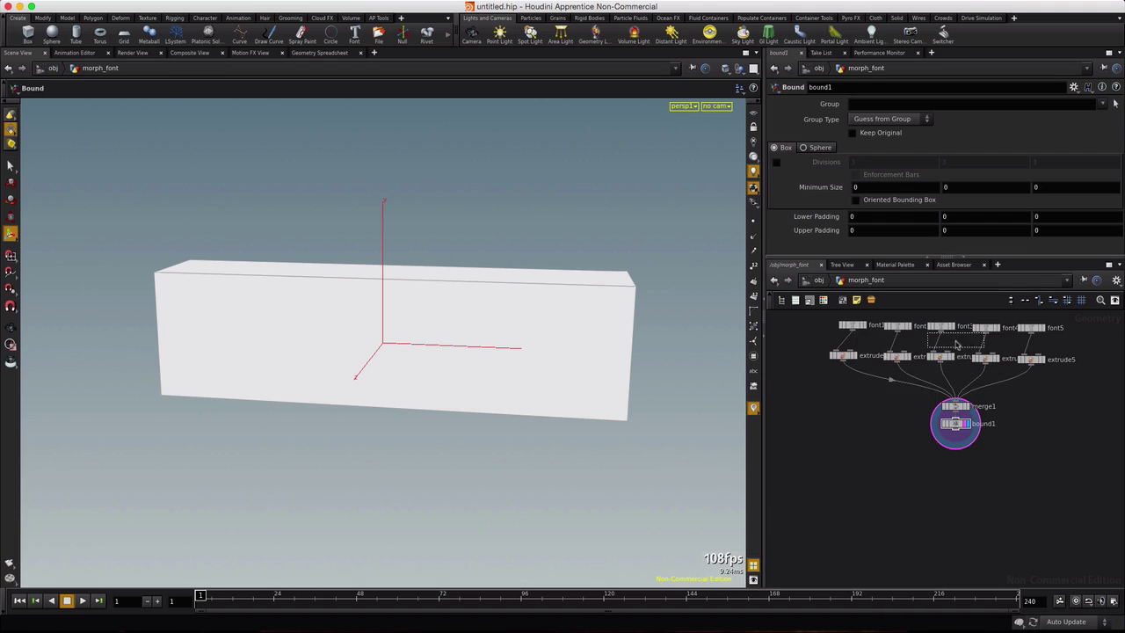
pyautogui.click(843, 492)
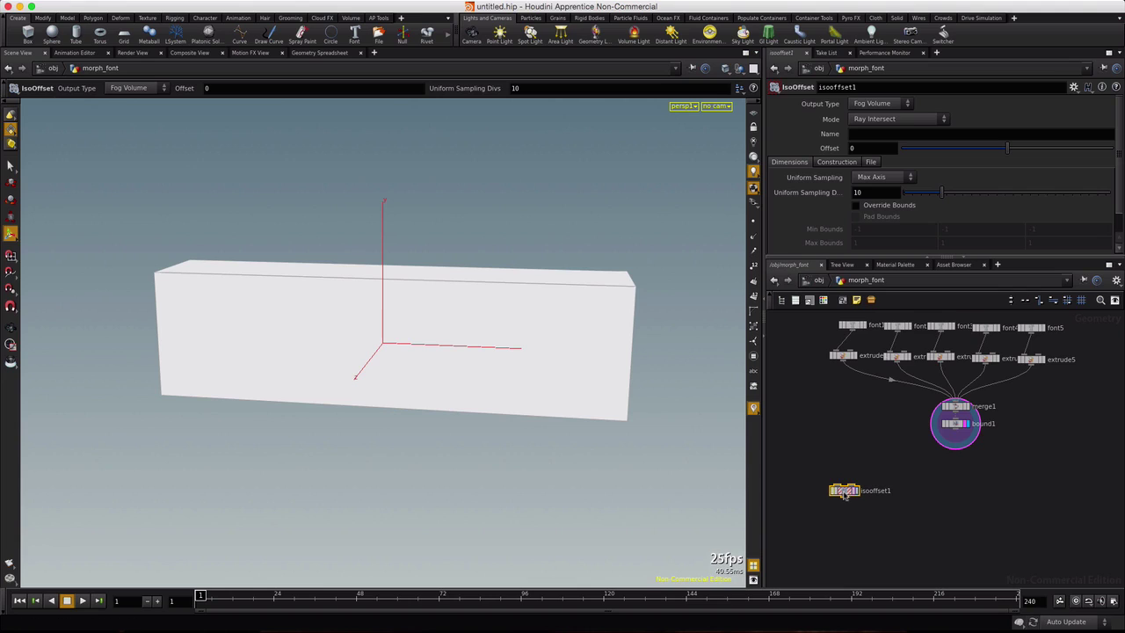
# - Set isooffset1 to output an SDF Volume with By Size sampling at Div Size 0.1
pyautogui.click(903, 109)
pyautogui.click(860, 139)
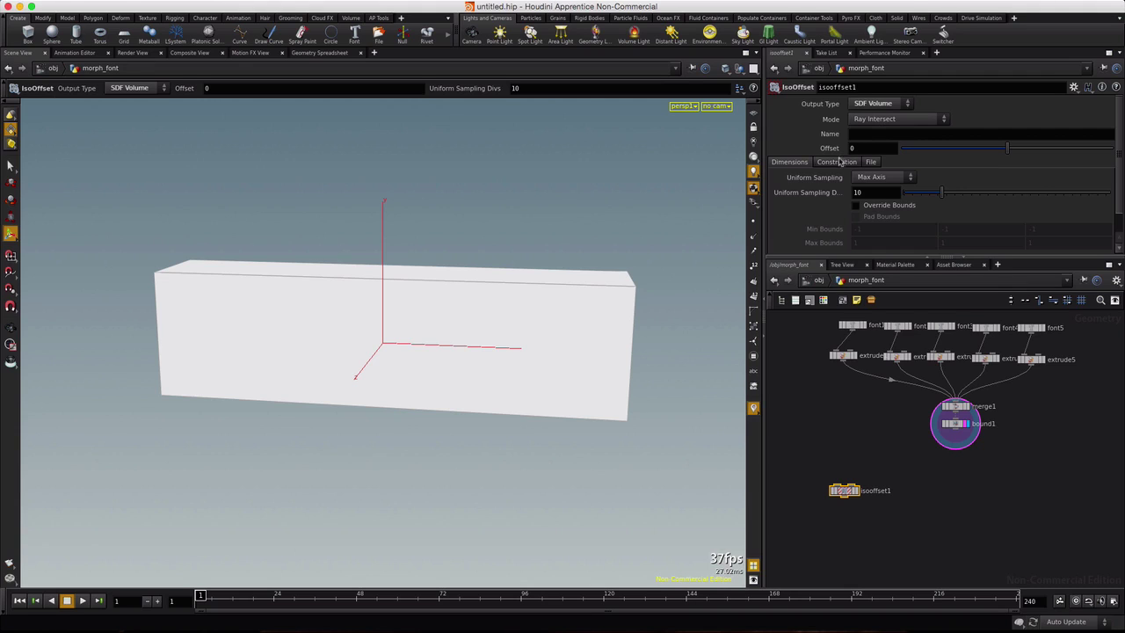
pyautogui.click(912, 180)
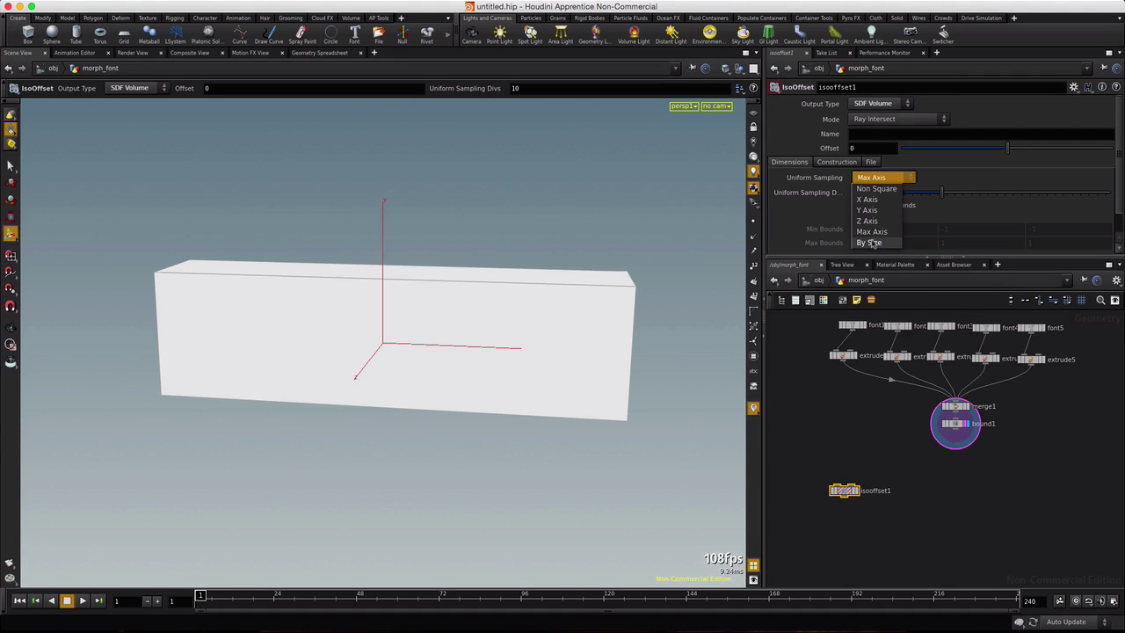
pyautogui.click(870, 240)
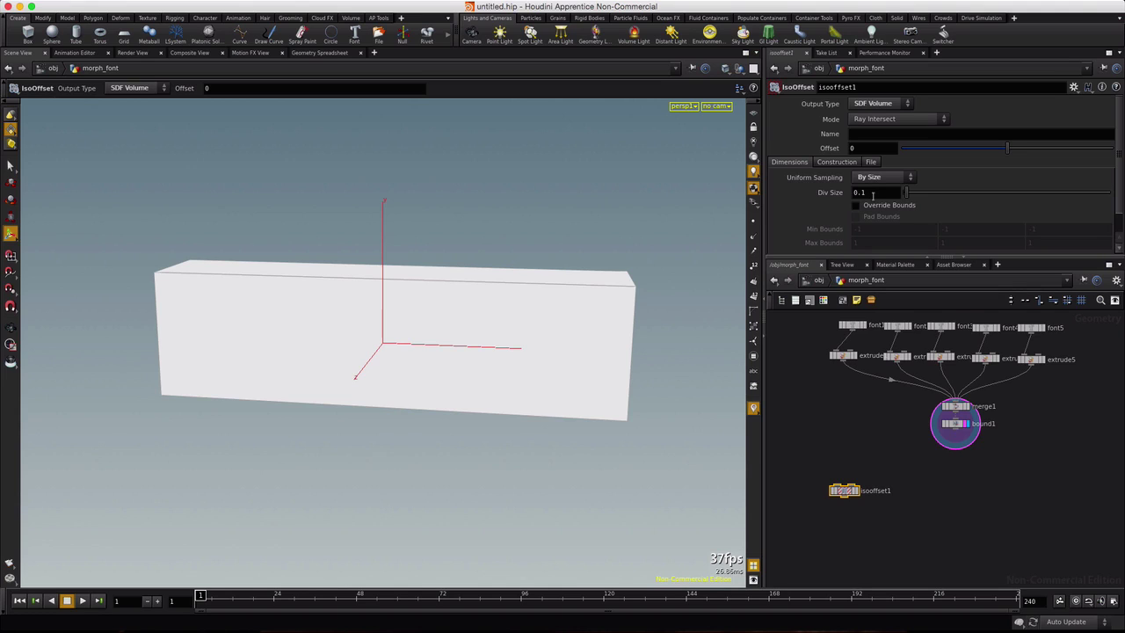
pyautogui.click(837, 162)
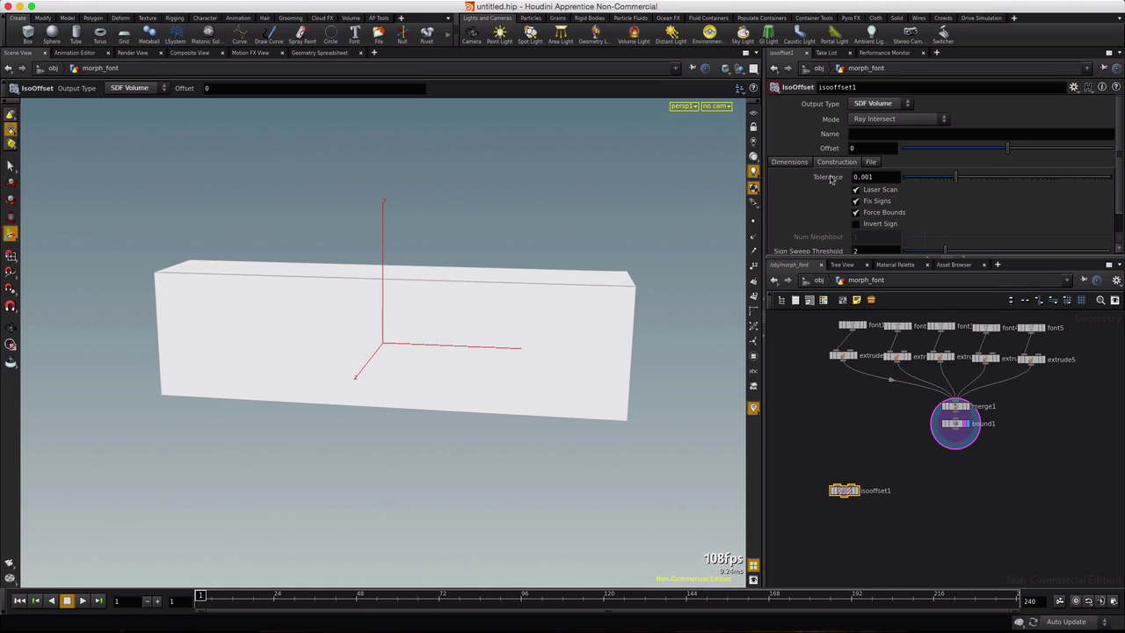
pyautogui.click(871, 162)
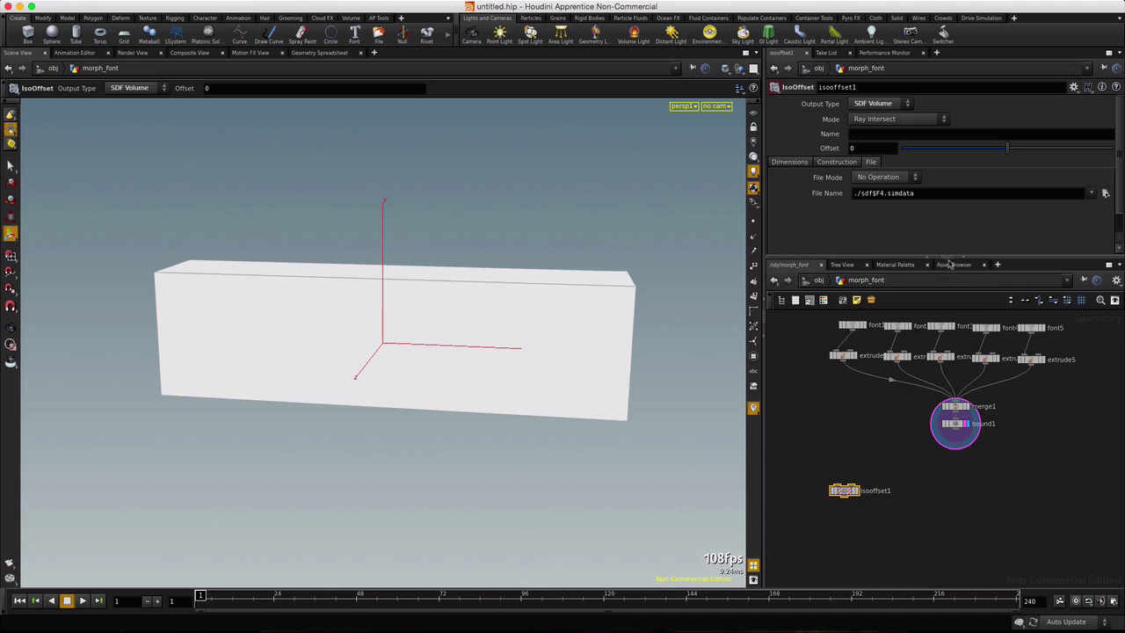
pyautogui.click(797, 162)
pyautogui.scroll(-1, 799, 219)
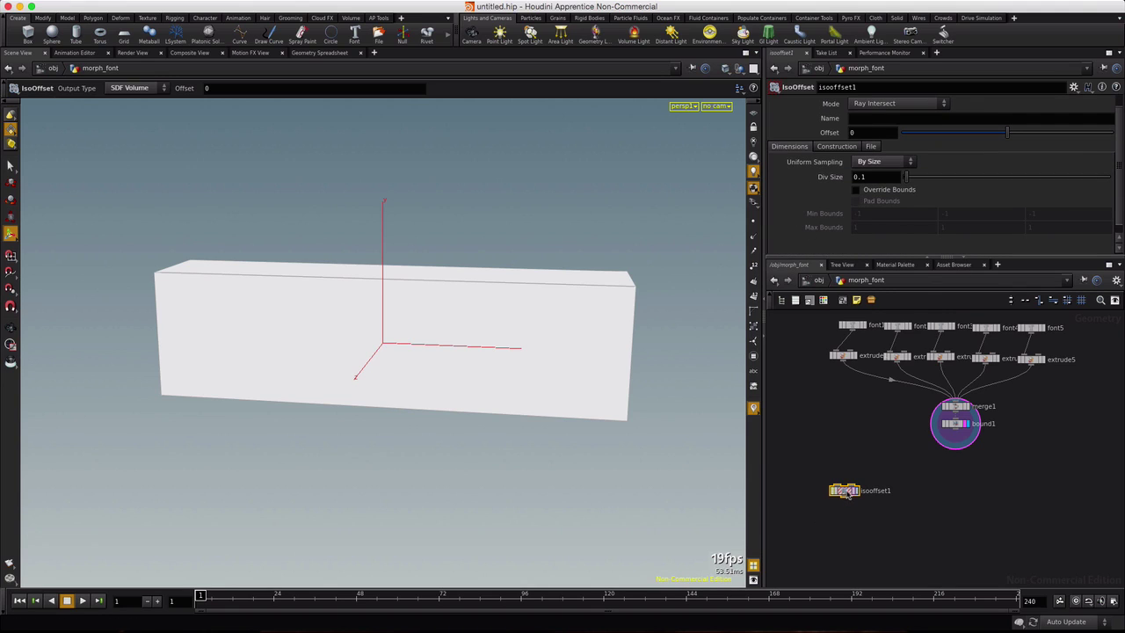
# - Paste four copies of isooffset1 and wire extrude1–extrude5 into the five IsoOffset nodes' first inputs
pyautogui.press('super+c')
pyautogui.press('super+v')
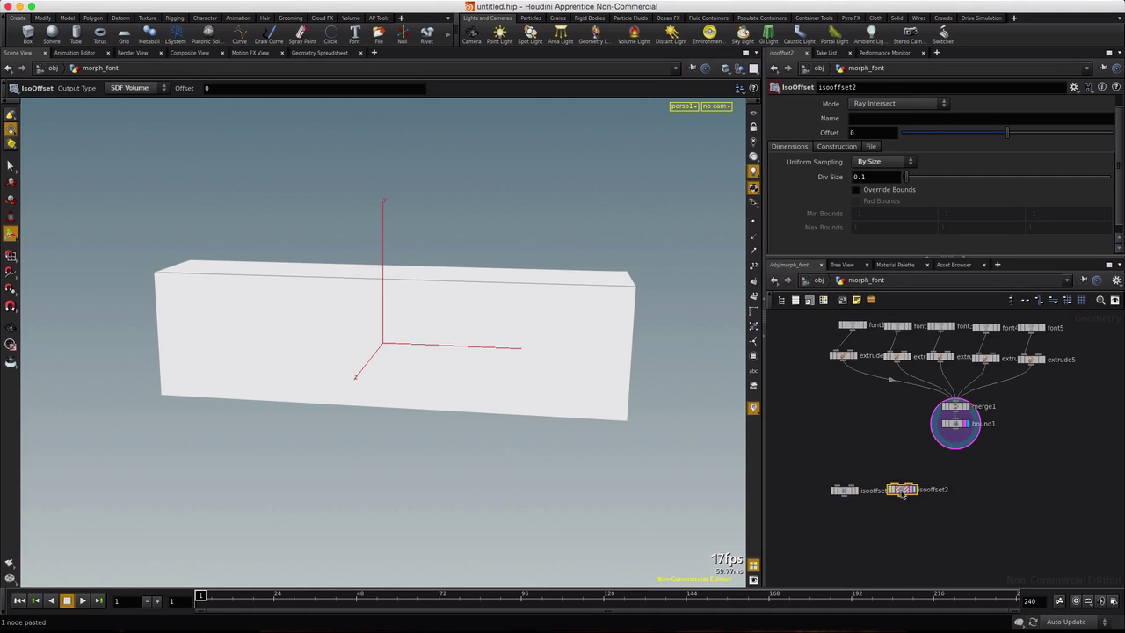
pyautogui.press('super+v')
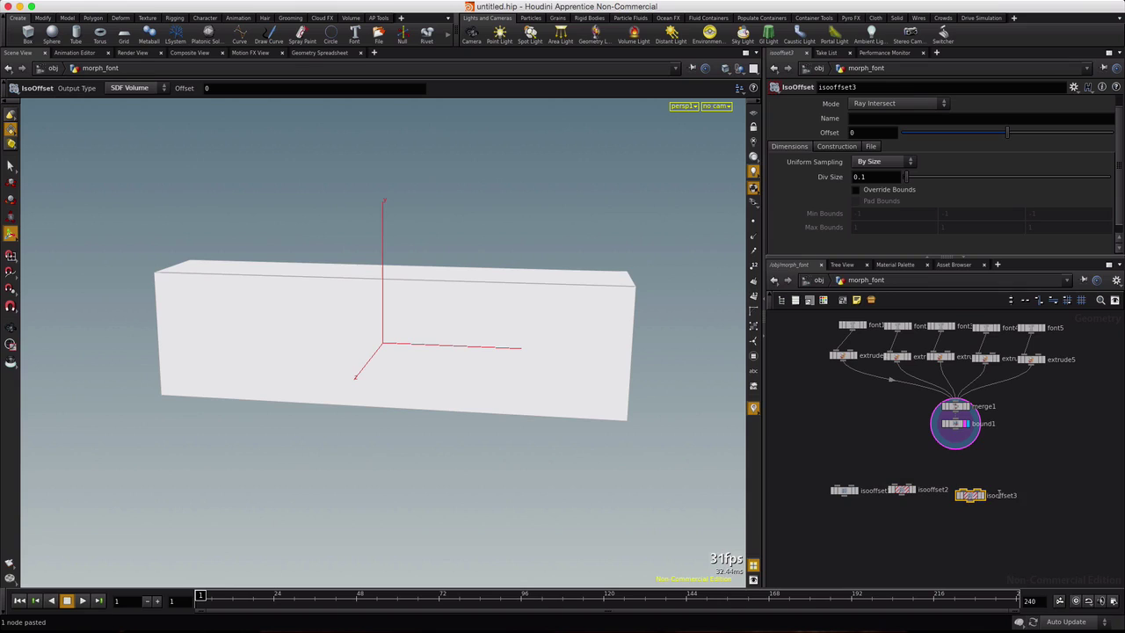
pyautogui.press('super+v')
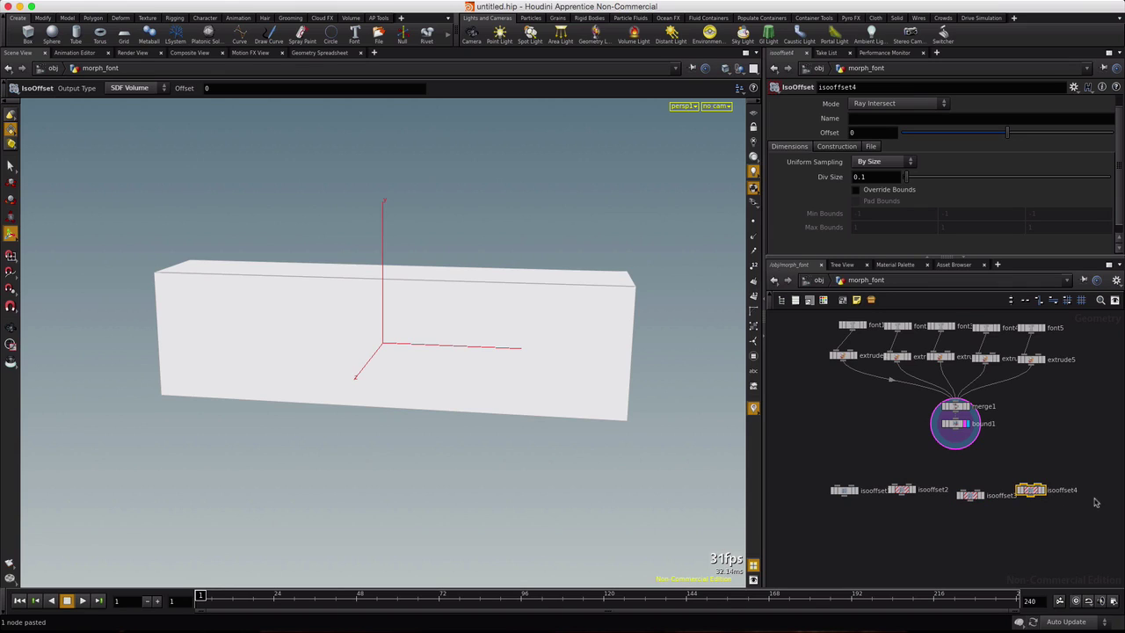
pyautogui.press('super+v')
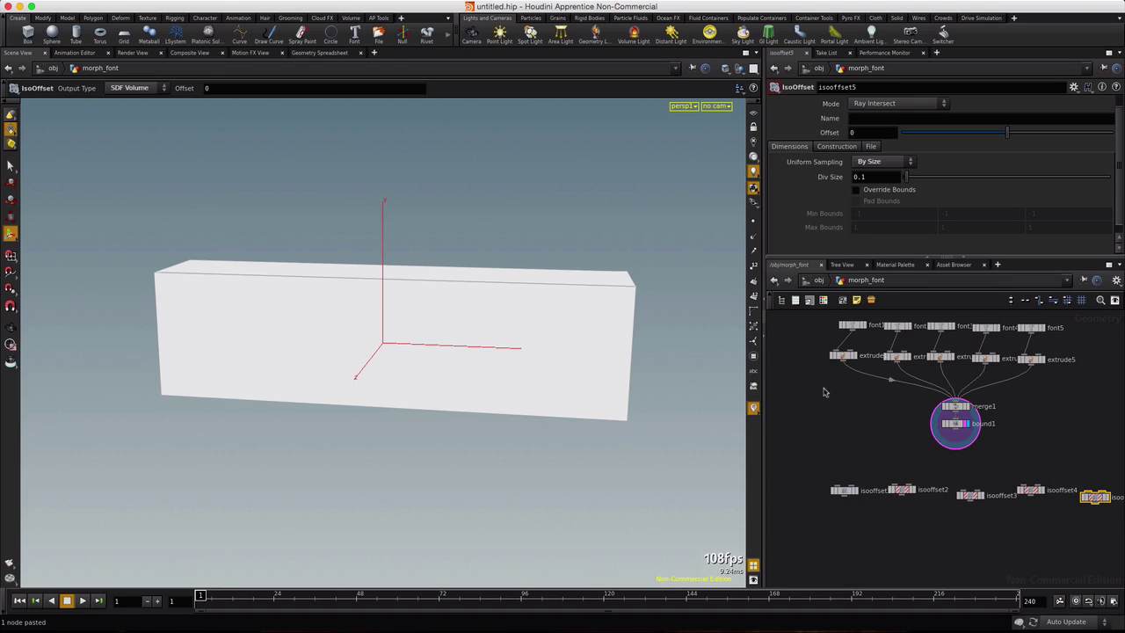
pyautogui.moveTo(844, 373); pyautogui.dragTo(843, 486)
pyautogui.moveTo(894, 373); pyautogui.dragTo(900, 486)
pyautogui.moveTo(952, 408); pyautogui.dragTo(970, 495)
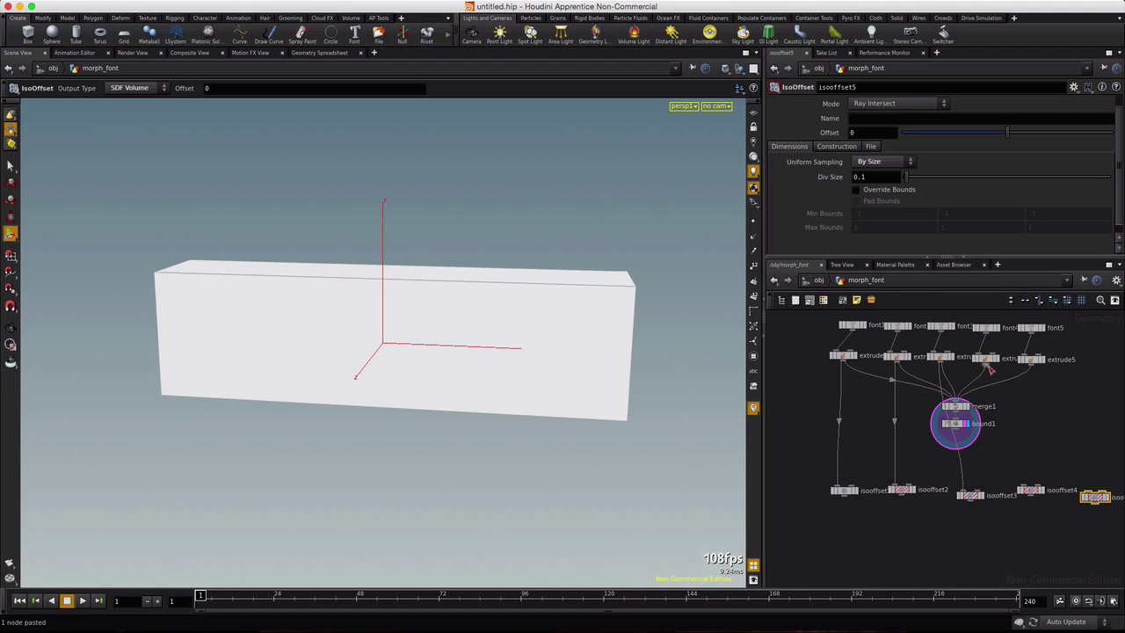
pyautogui.moveTo(986, 367); pyautogui.dragTo(1022, 485)
pyautogui.moveTo(1034, 367); pyautogui.dragTo(1094, 498)
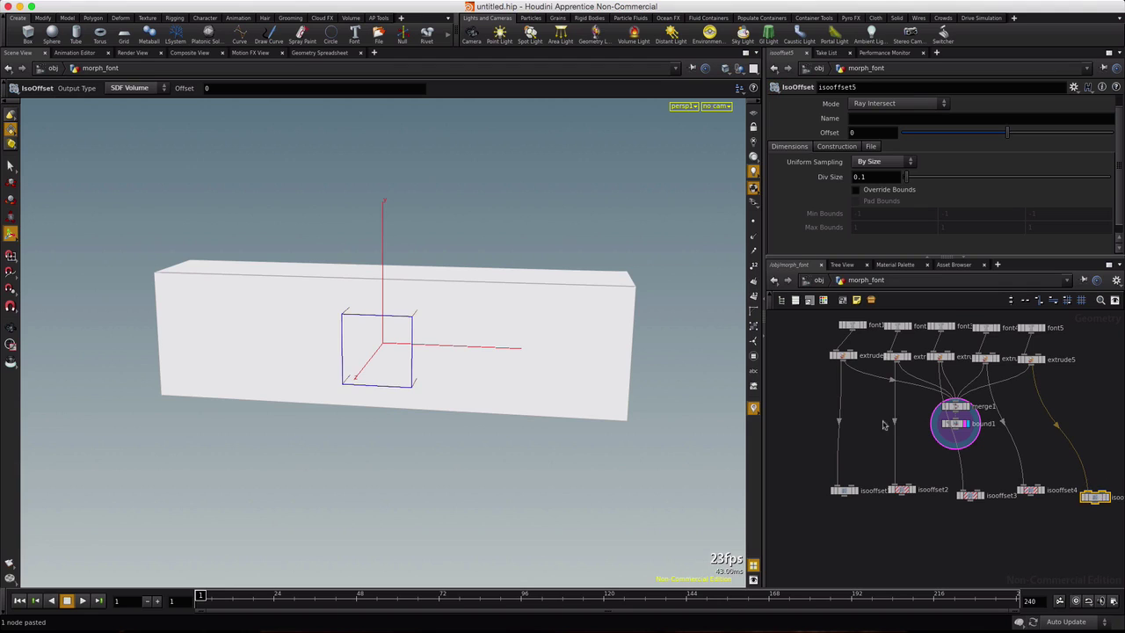
# - Feed bound1's box into the second input of isooffset1 through isooffset5
pyautogui.moveTo(958, 434); pyautogui.dragTo(848, 490)
pyautogui.moveTo(956, 433); pyautogui.dragTo(912, 494)
pyautogui.moveTo(958, 434); pyautogui.dragTo(972, 493)
pyautogui.moveTo(963, 435); pyautogui.dragTo(1030, 490)
pyautogui.moveTo(963, 435); pyautogui.dragTo(1106, 492)
# - Add a Sequence Blend node, sblend1, below the IsoOffsets and wire all five into it
pyautogui.click(867, 527)
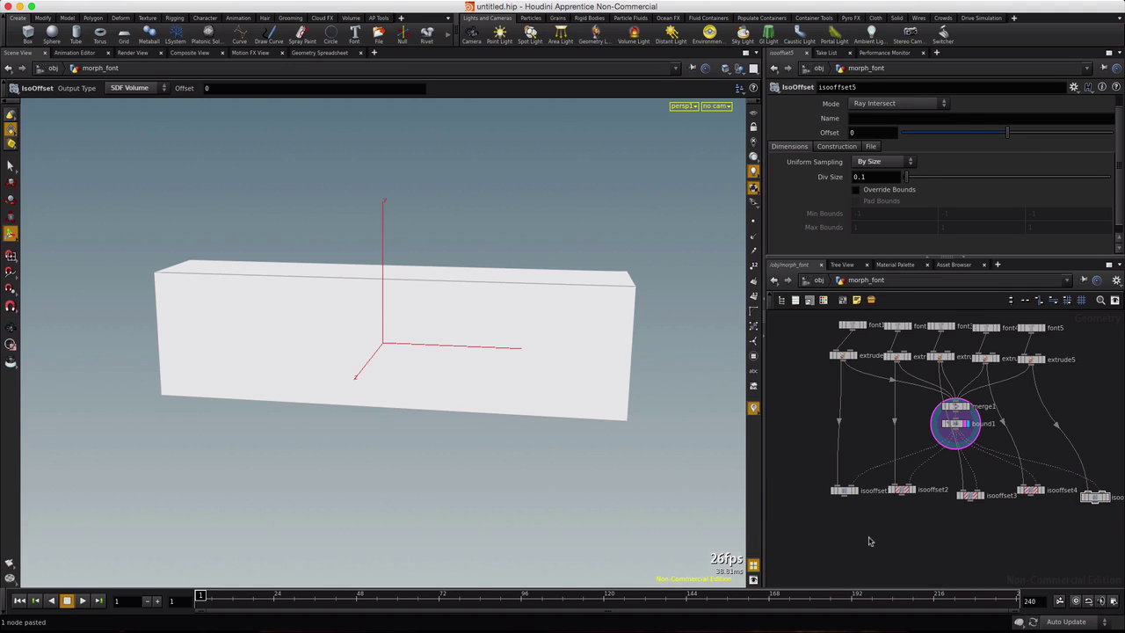
pyautogui.press('Tab')
pyautogui.click(975, 350)
pyautogui.click(979, 553)
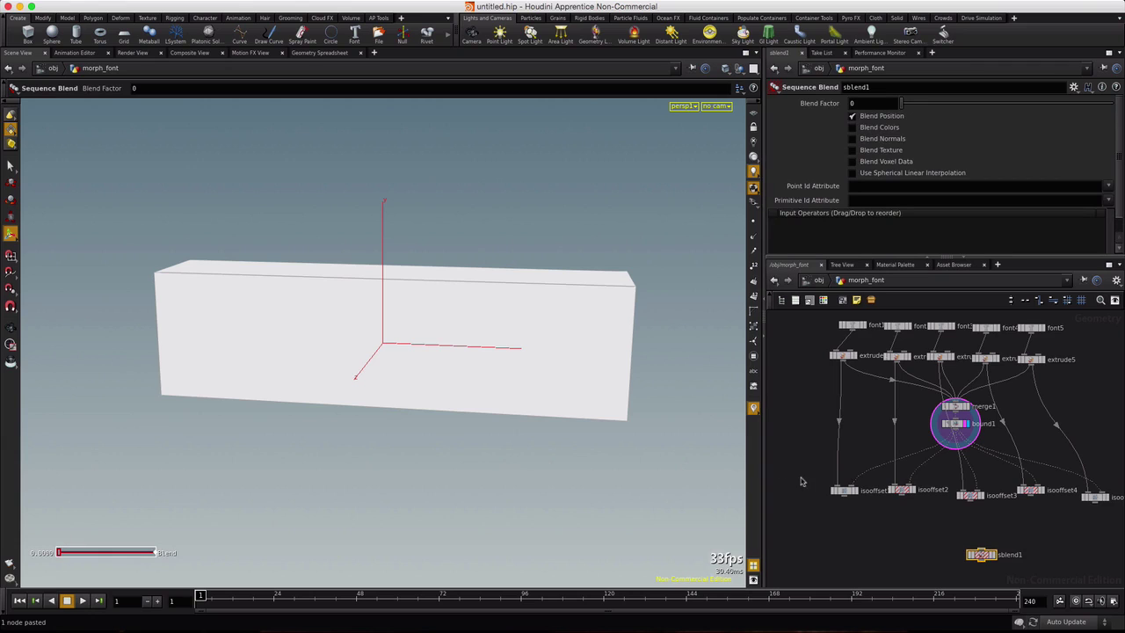
pyautogui.moveTo(801, 473); pyautogui.dragTo(1111, 534)
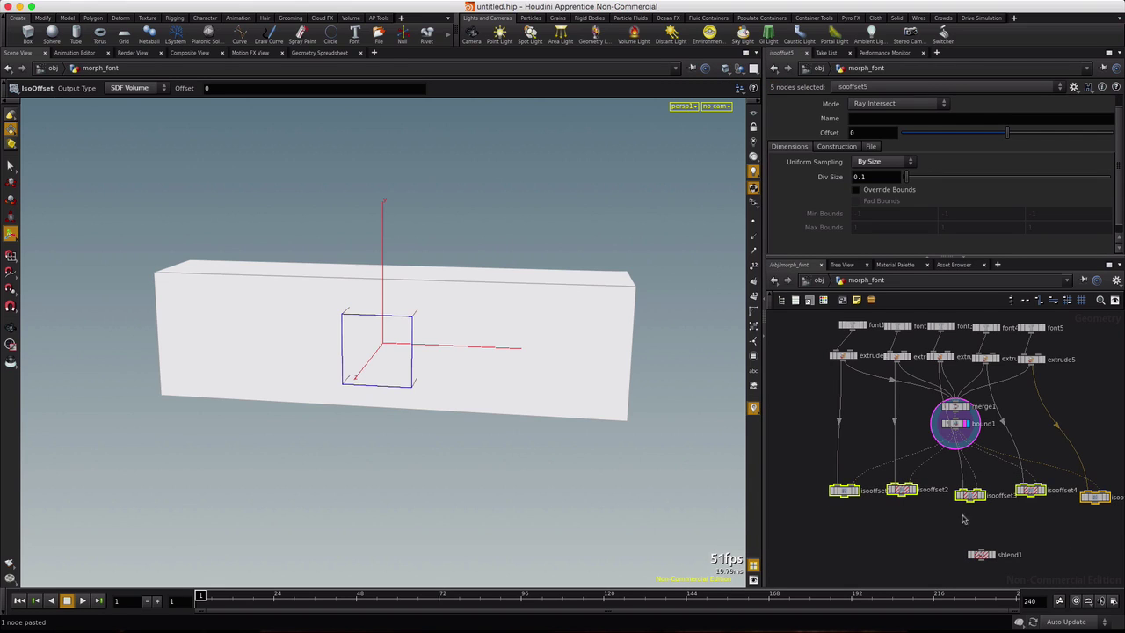
pyautogui.moveTo(970, 502); pyautogui.dragTo(972, 549)
# - Tidy the positions of the IsoOffset nodes and sblend1 in the network
pyautogui.moveTo(969, 498); pyautogui.dragTo(965, 492)
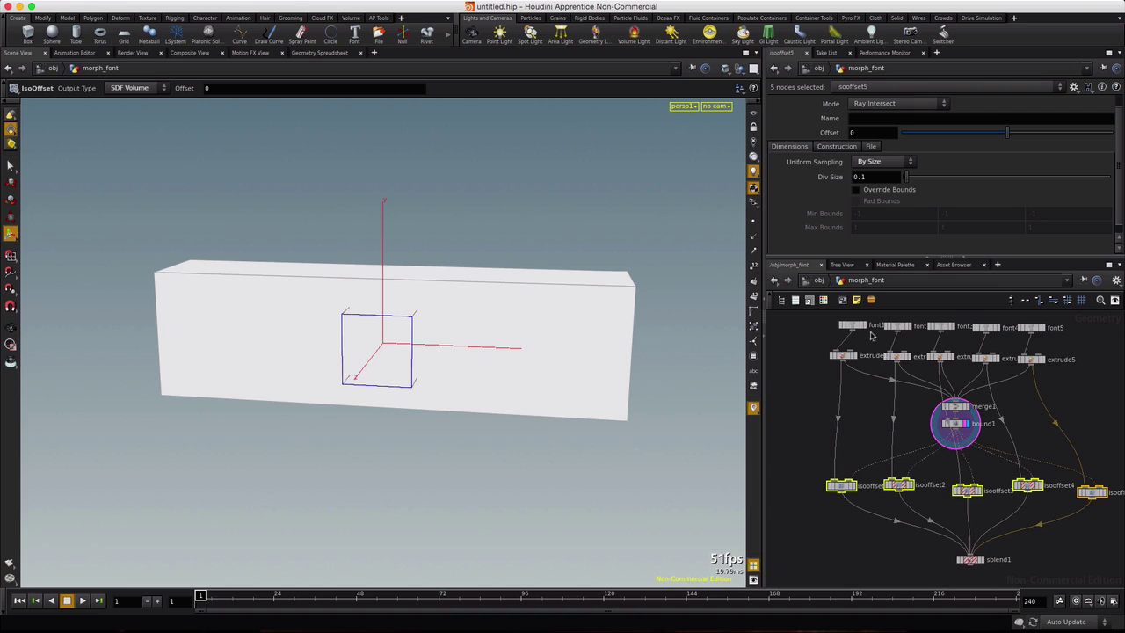
pyautogui.moveTo(970, 559); pyautogui.dragTo(966, 551)
pyautogui.press('Tab')
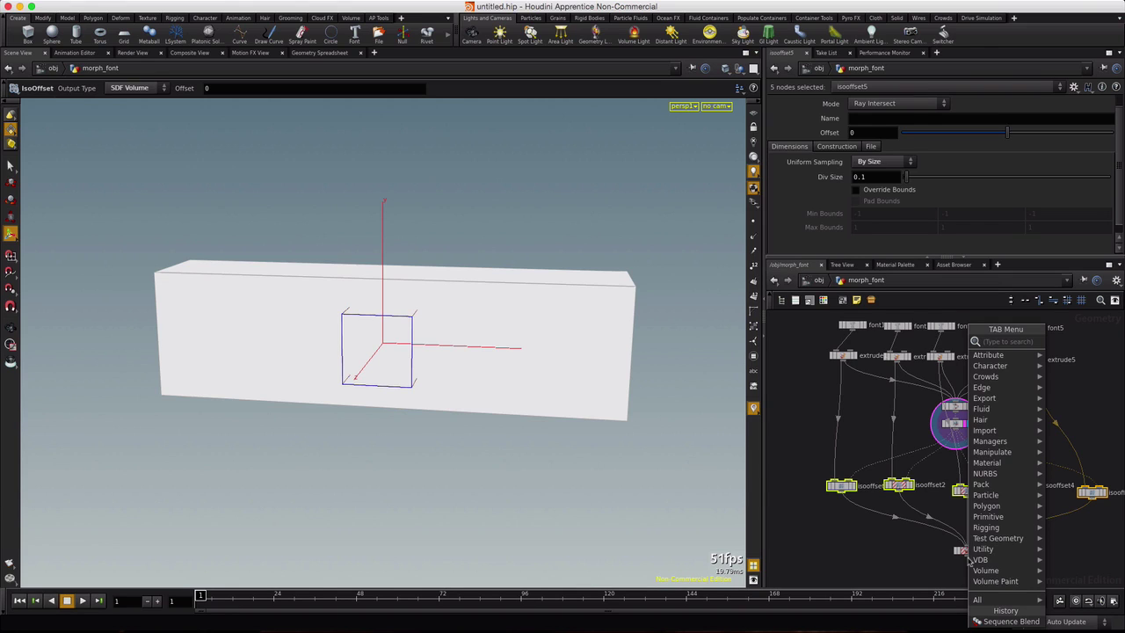
pyautogui.press('Escape')
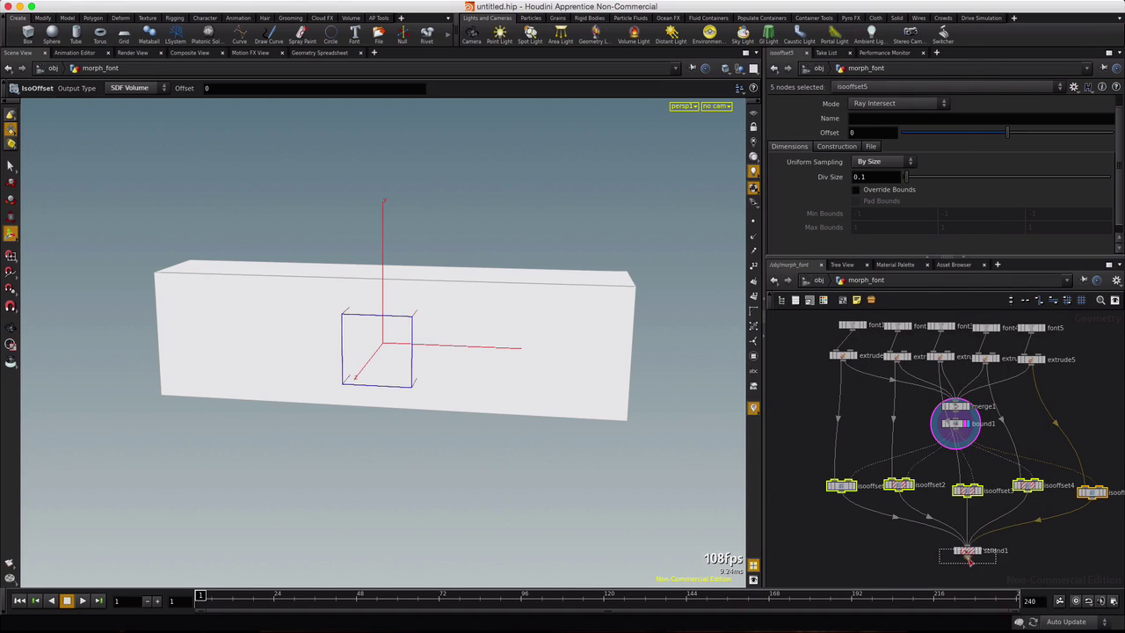
# - Add a displayed convert1 node under sblend1 with U and V Level of Detail set to 1
pyautogui.click(969, 572)
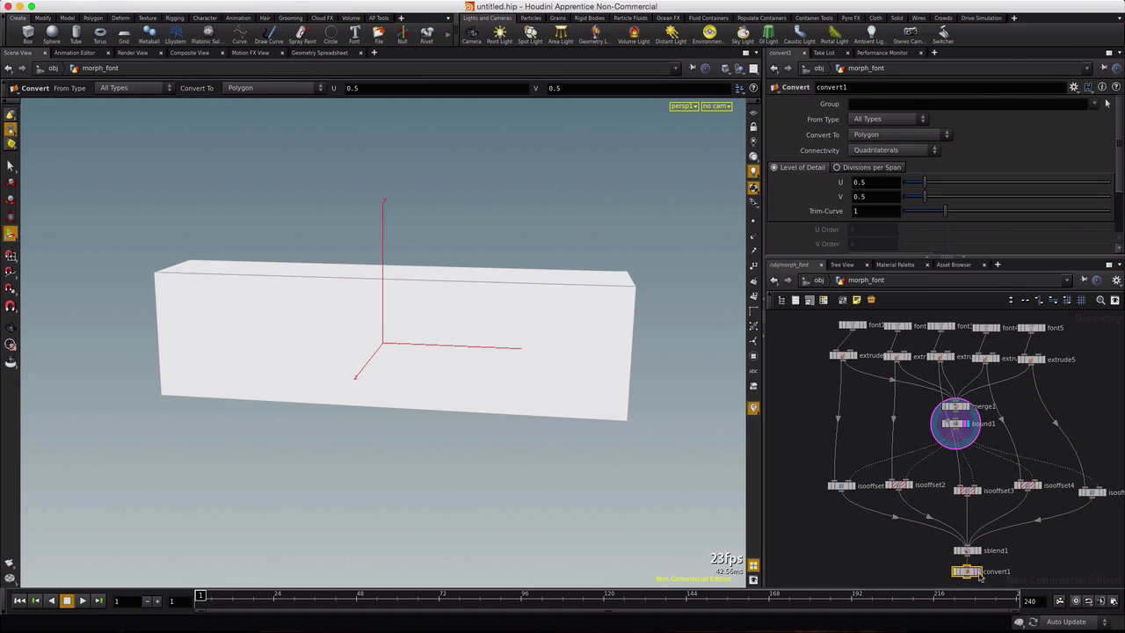
pyautogui.click(978, 572)
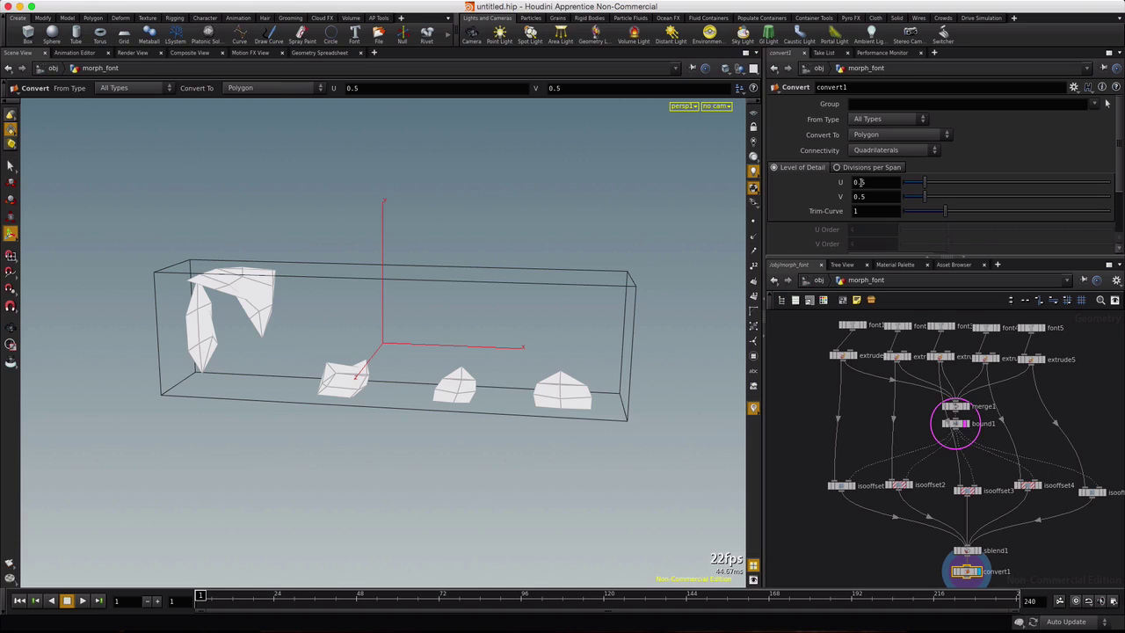
pyautogui.doubleClick(869, 182)
pyautogui.write('1')
pyautogui.press('Return')
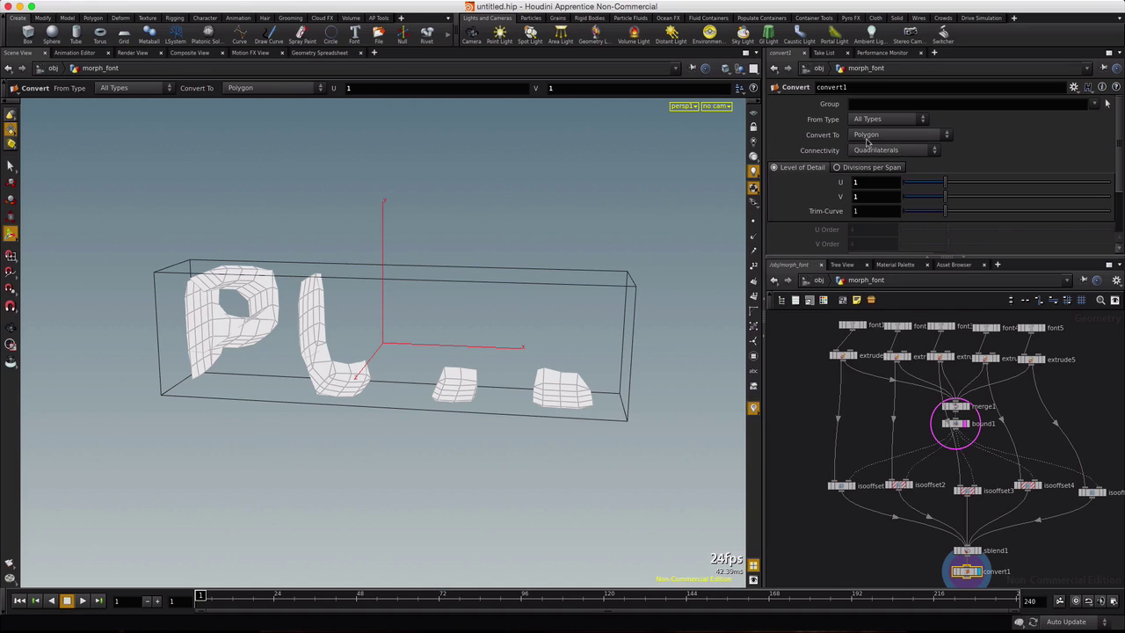
pyautogui.scroll(-3, 820, 227)
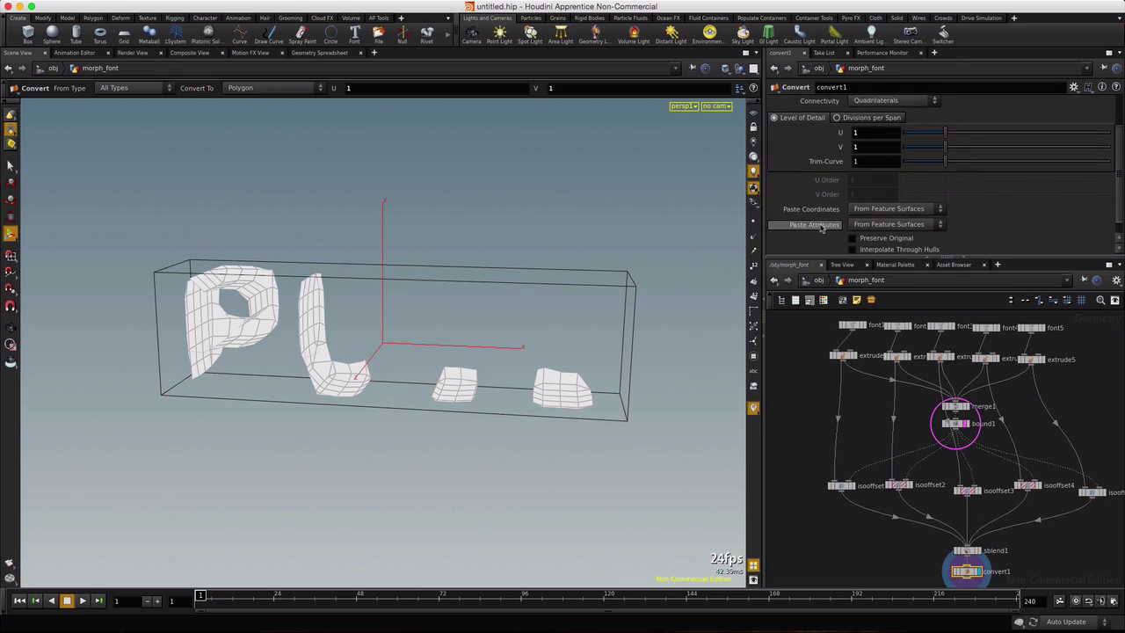
pyautogui.scroll(1, 820, 227)
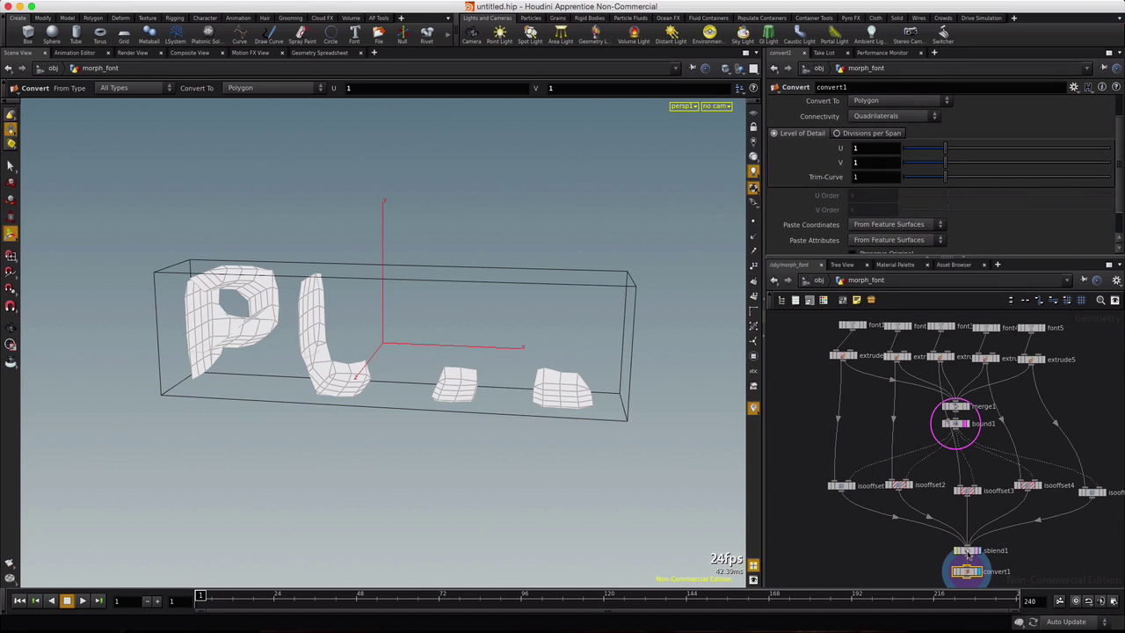
pyautogui.click(966, 551)
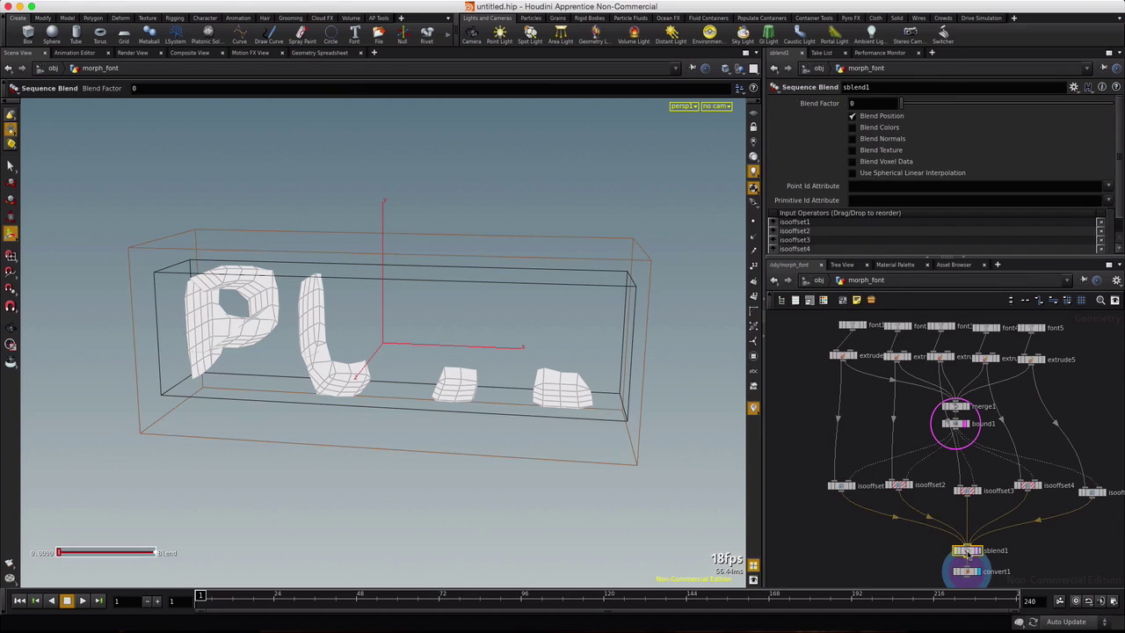
# - Enable Blend Voxel Data on sblend1, preview Blend Factor 0→1 morphing PULL into THE, then reset to 0
pyautogui.click(851, 163)
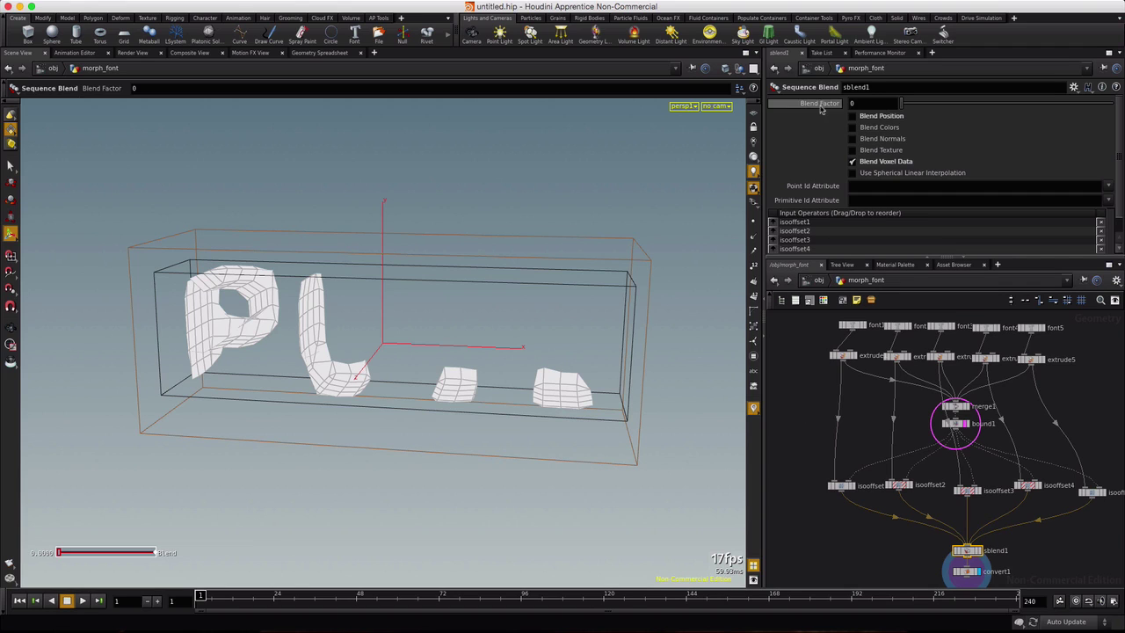
pyautogui.moveTo(900, 103); pyautogui.dragTo(1113, 110)
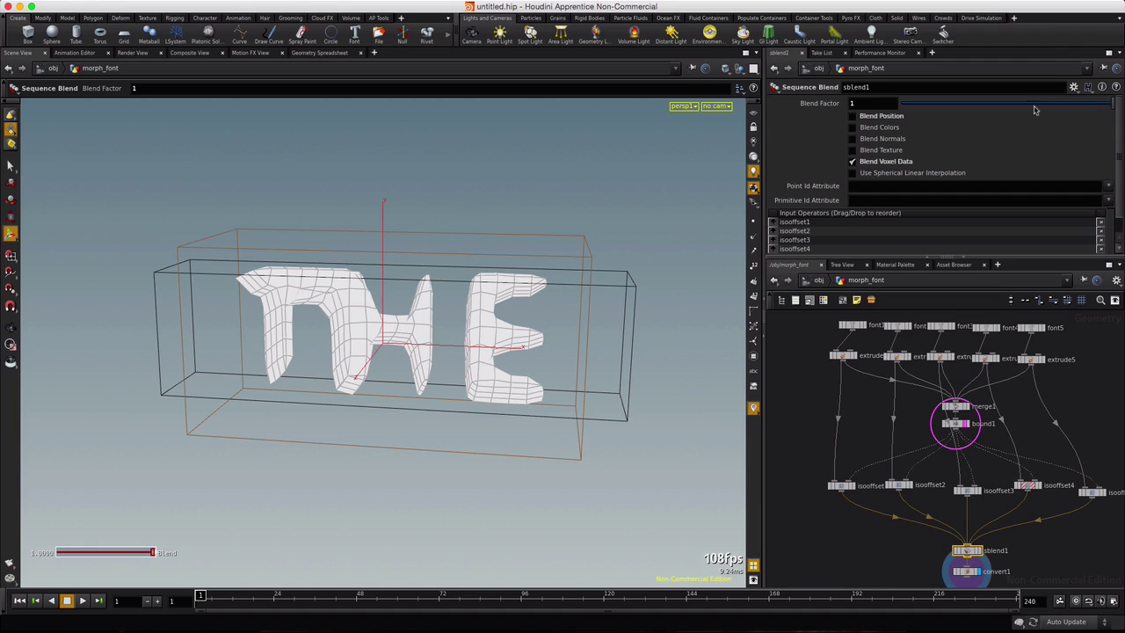
pyautogui.moveTo(1113, 103); pyautogui.dragTo(896, 105)
# - Add a float parameter my_blend labelled 'My Blend Factor' to sblend1, placed above Blend Factor
pyautogui.click(1073, 88)
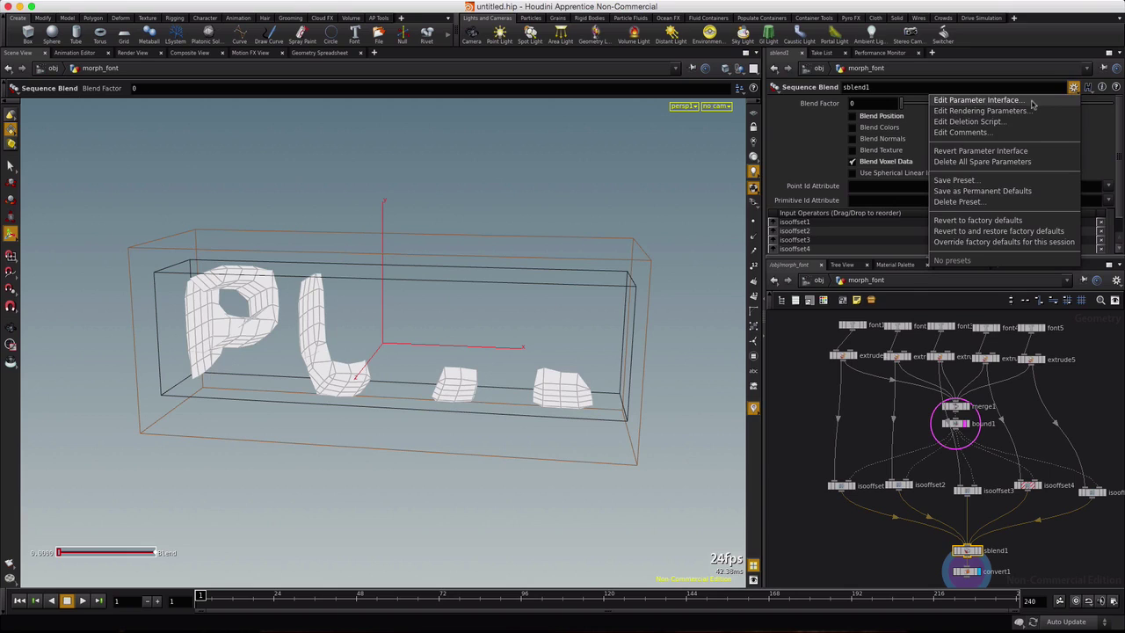
pyautogui.click(1029, 102)
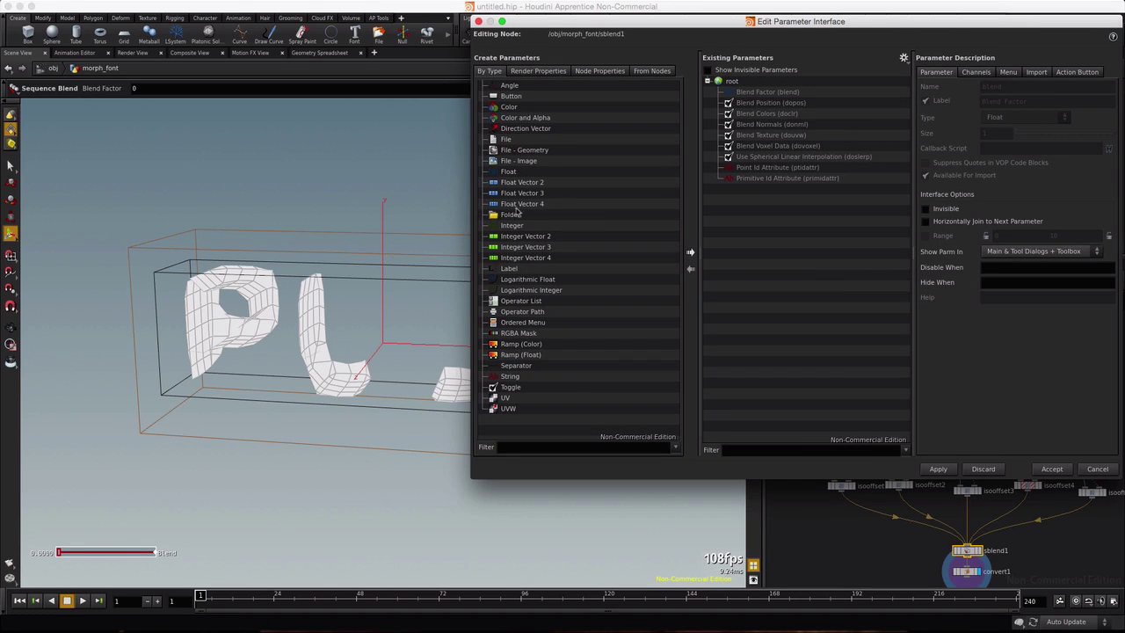
pyautogui.moveTo(508, 172); pyautogui.dragTo(731, 84)
pyautogui.doubleClick(1007, 90)
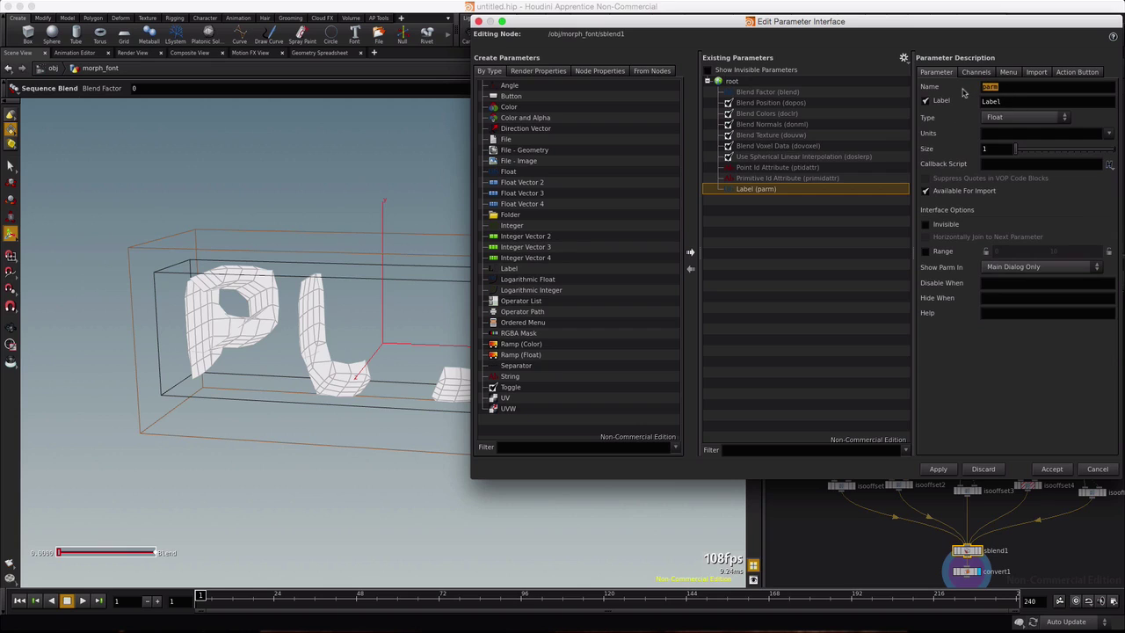
pyautogui.write('my')
pyautogui.press('Return')
pyautogui.doubleClick(1019, 103)
pyautogui.write('My Blend Factor')
pyautogui.press('Return')
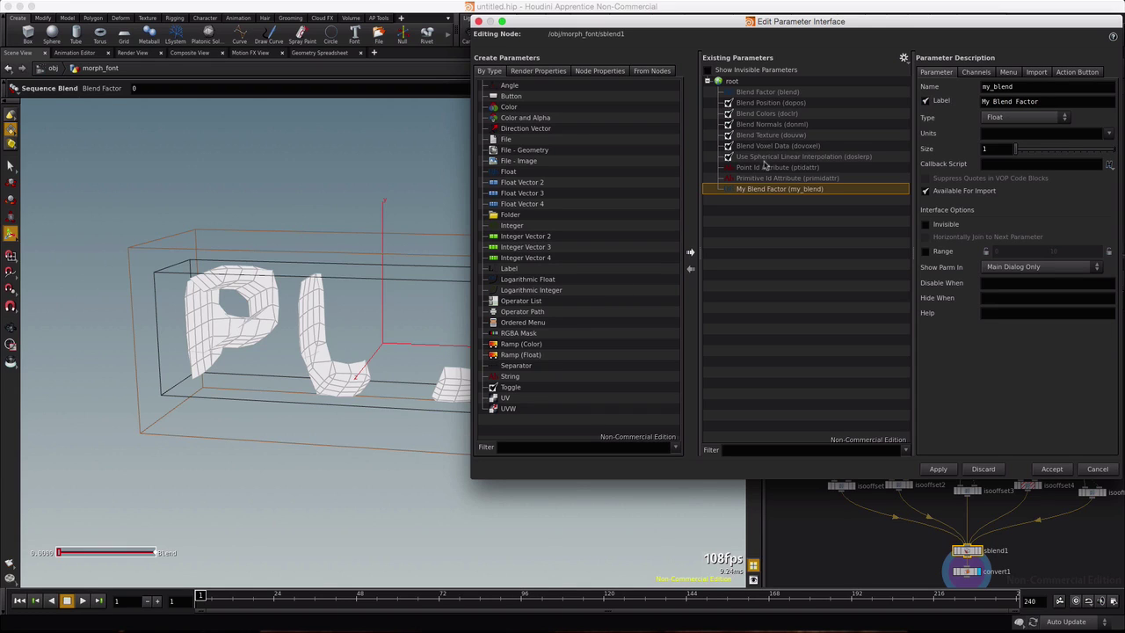
pyautogui.moveTo(764, 201); pyautogui.dragTo(759, 92)
pyautogui.click(1051, 469)
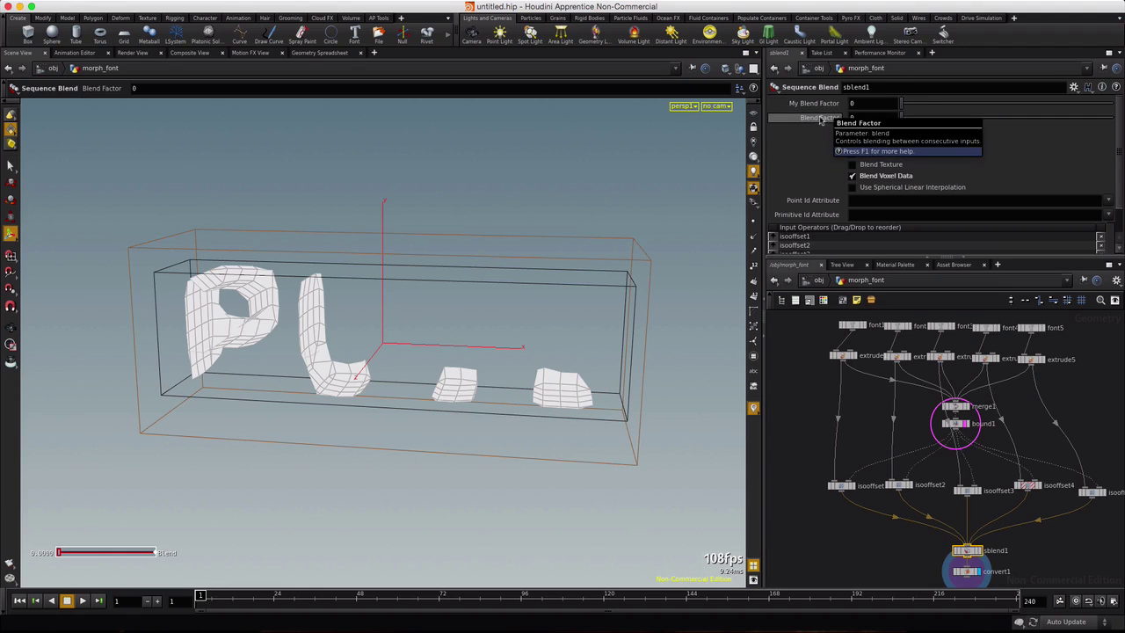
# - Link Blend Factor to My Blend Factor through the relative reference ch("my_blend")
pyautogui.rightClick(817, 104)
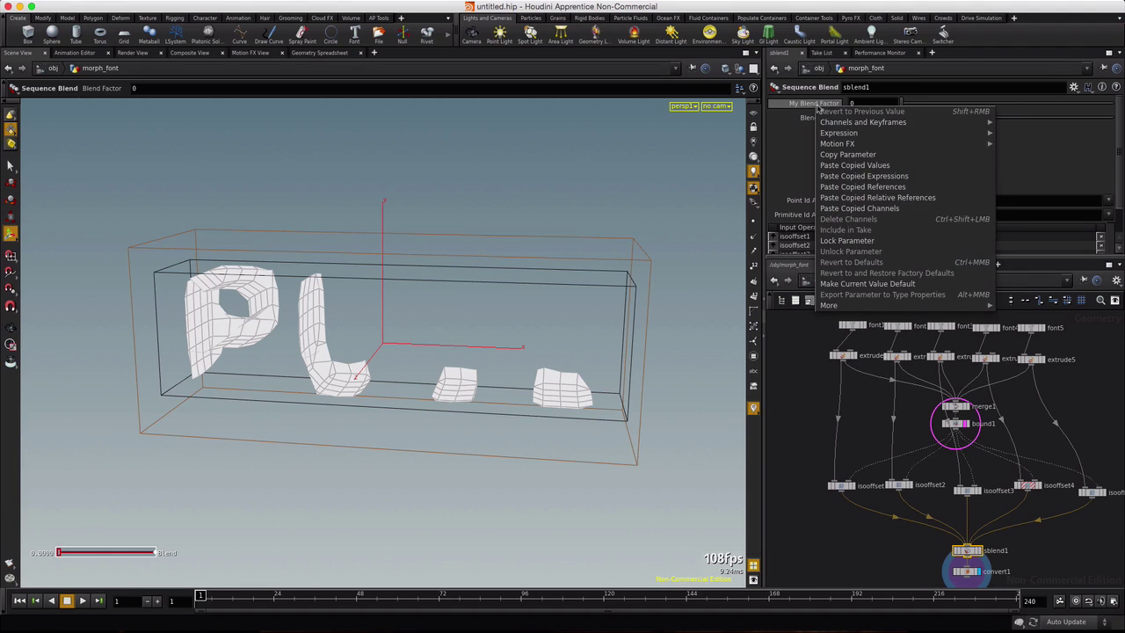
pyautogui.click(848, 154)
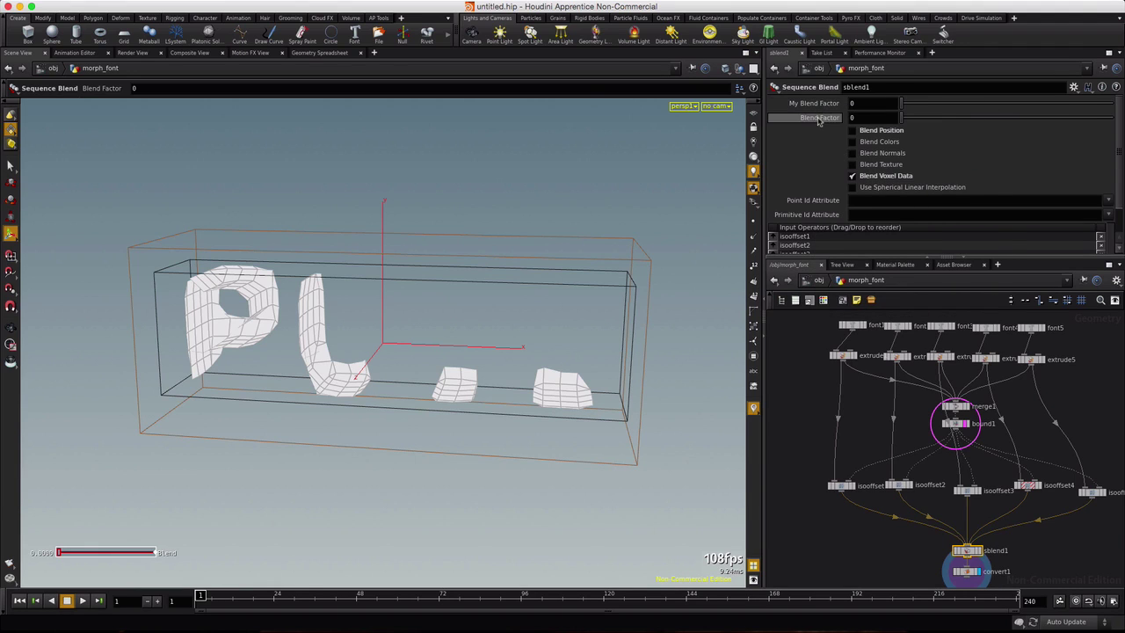
pyautogui.rightClick(818, 120)
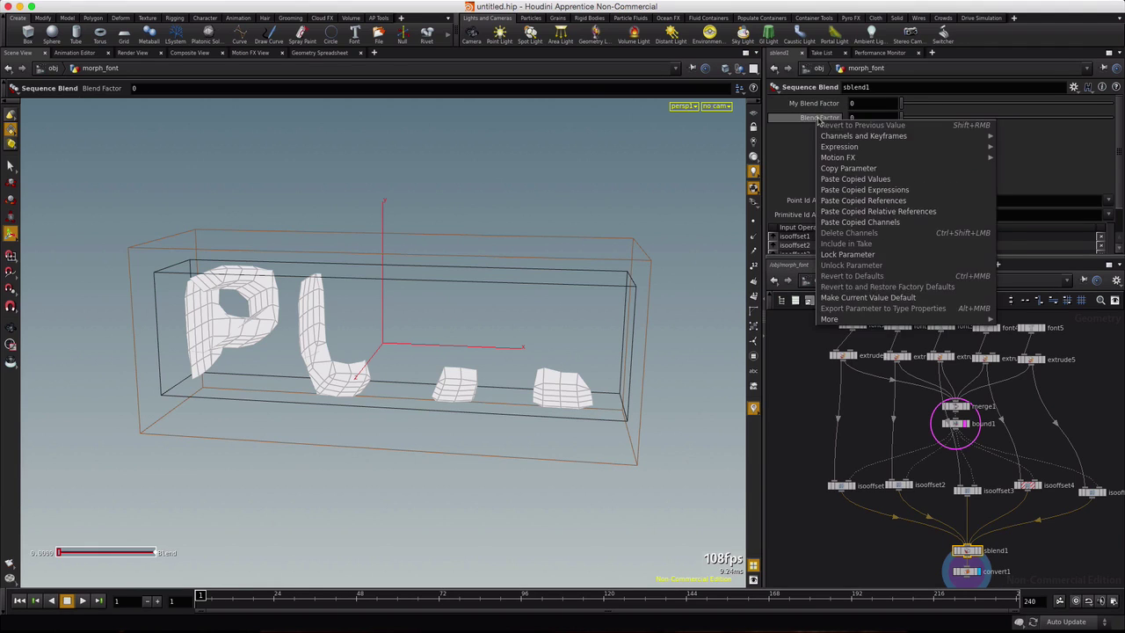
pyautogui.click(884, 212)
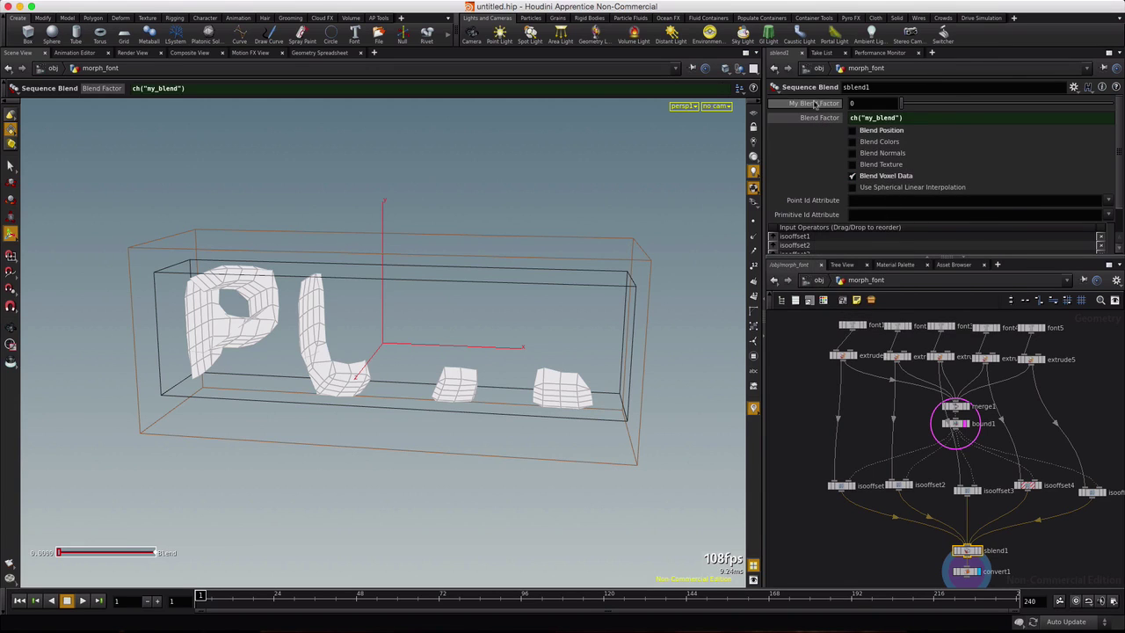
# - Set My Blend Factor's range to 0–4 in the parameter interface editor
pyautogui.click(1074, 88)
pyautogui.click(1048, 99)
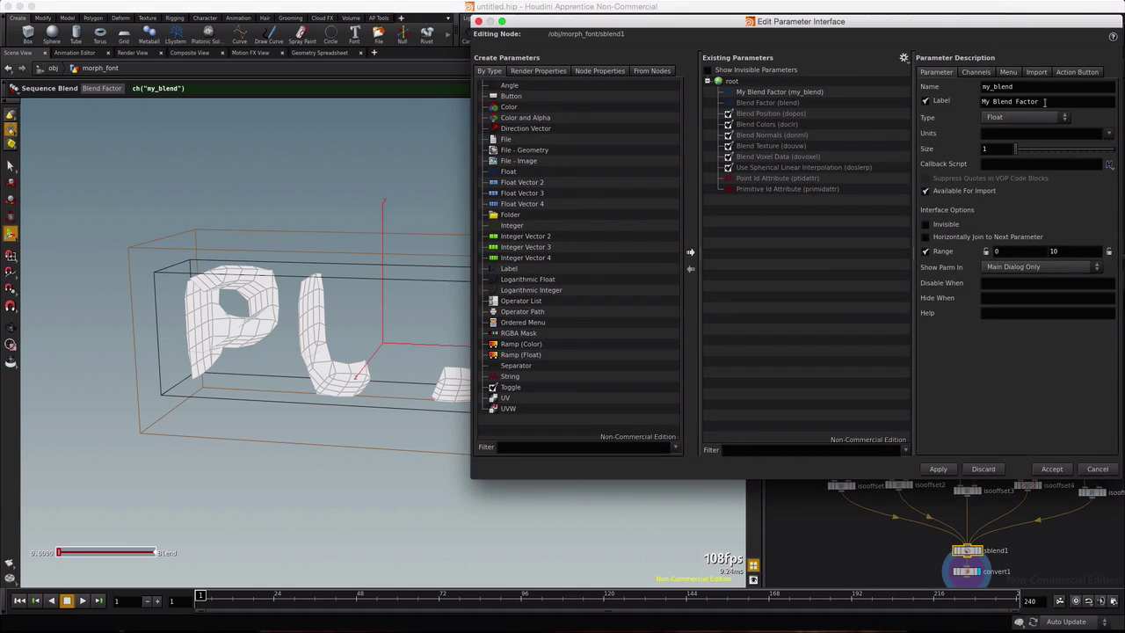
pyautogui.click(763, 103)
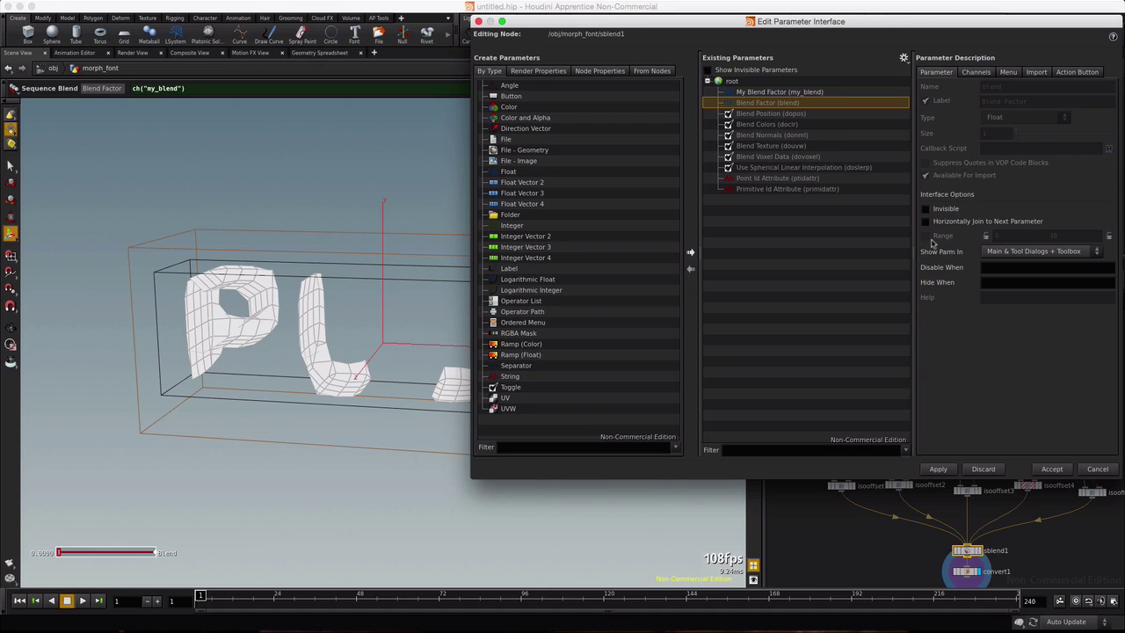
pyautogui.click(754, 92)
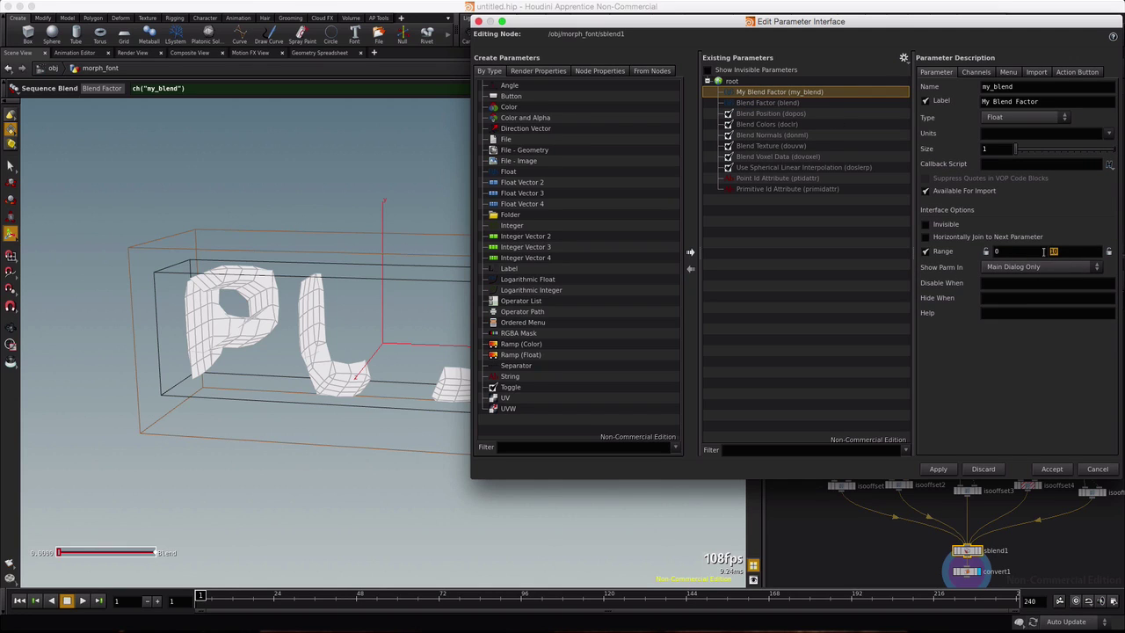
pyautogui.click(1052, 468)
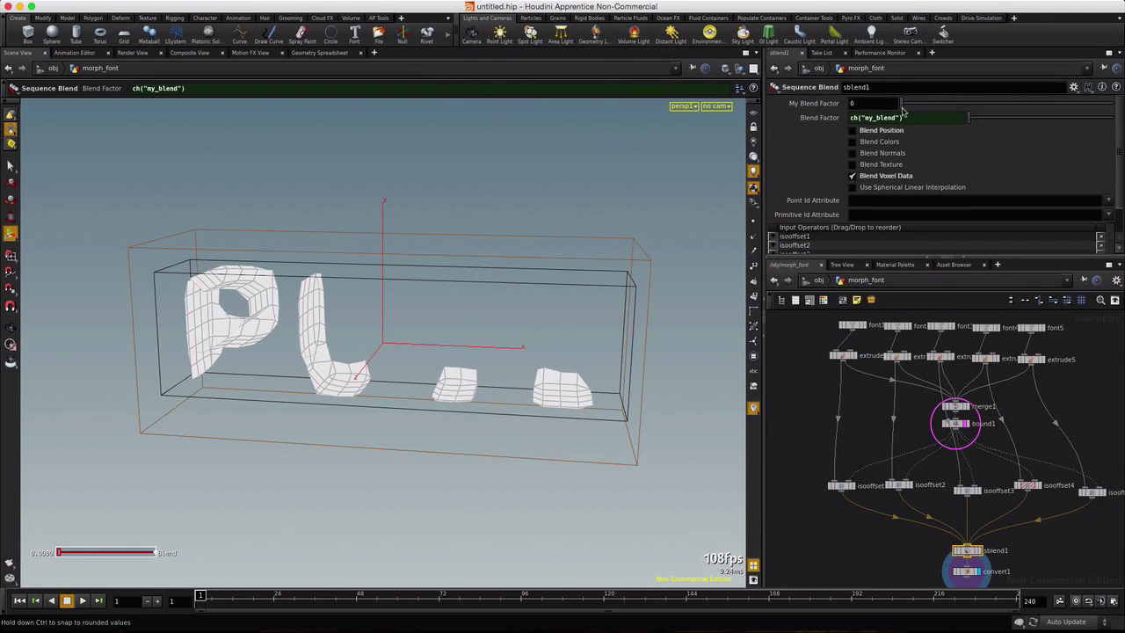
# - Scrub My Blend Factor to 1.01 so the letters read roughly THE, then select isooffset2
pyautogui.moveTo(902, 107); pyautogui.dragTo(957, 144)
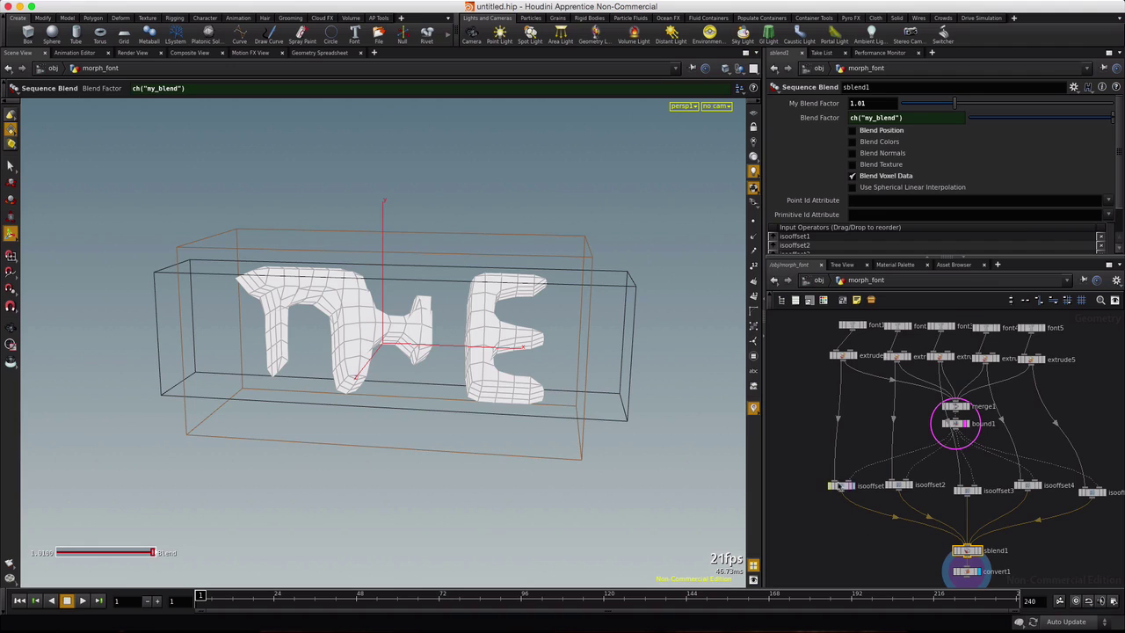
pyautogui.click(899, 486)
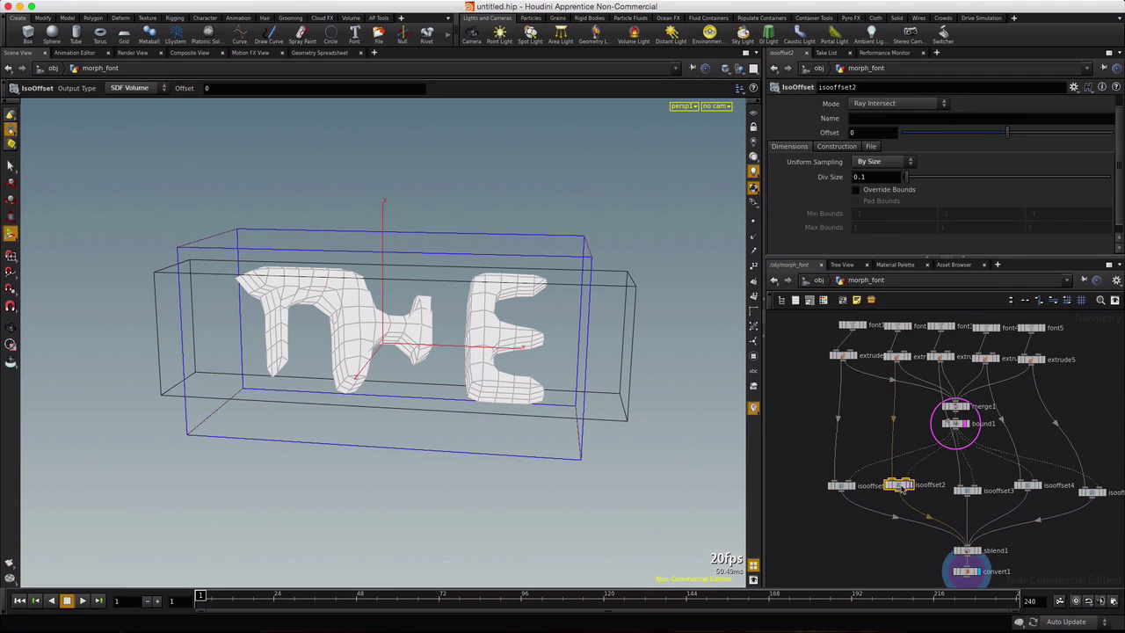
# - Review extrude1's parameters down to Depth Scale, then select isooffset1
pyautogui.click(841, 356)
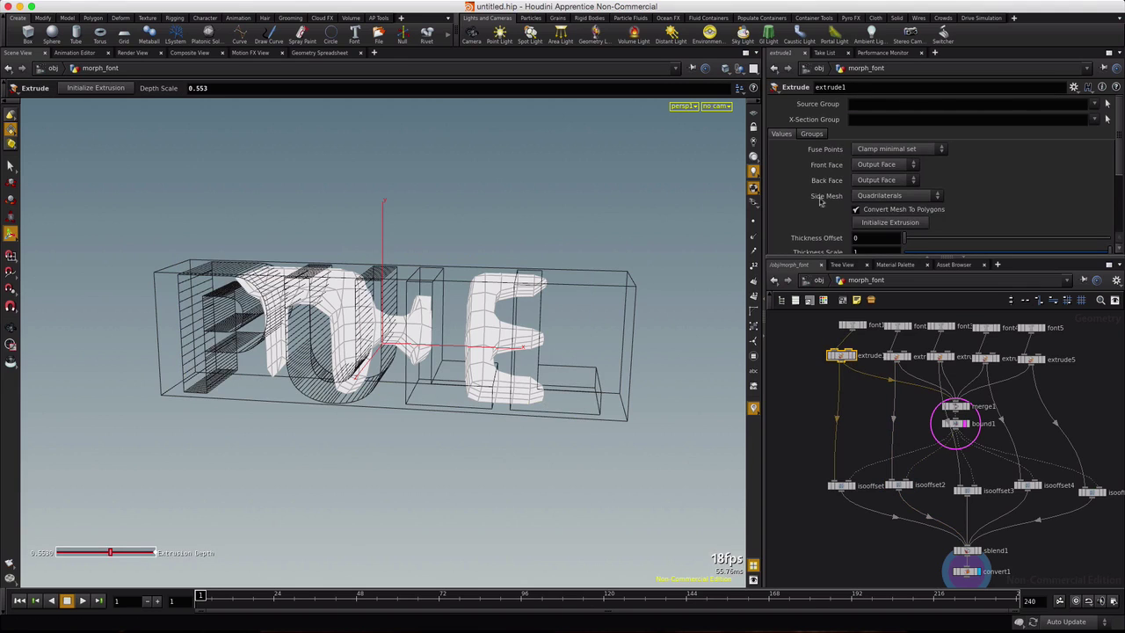
pyautogui.scroll(-3, 817, 193)
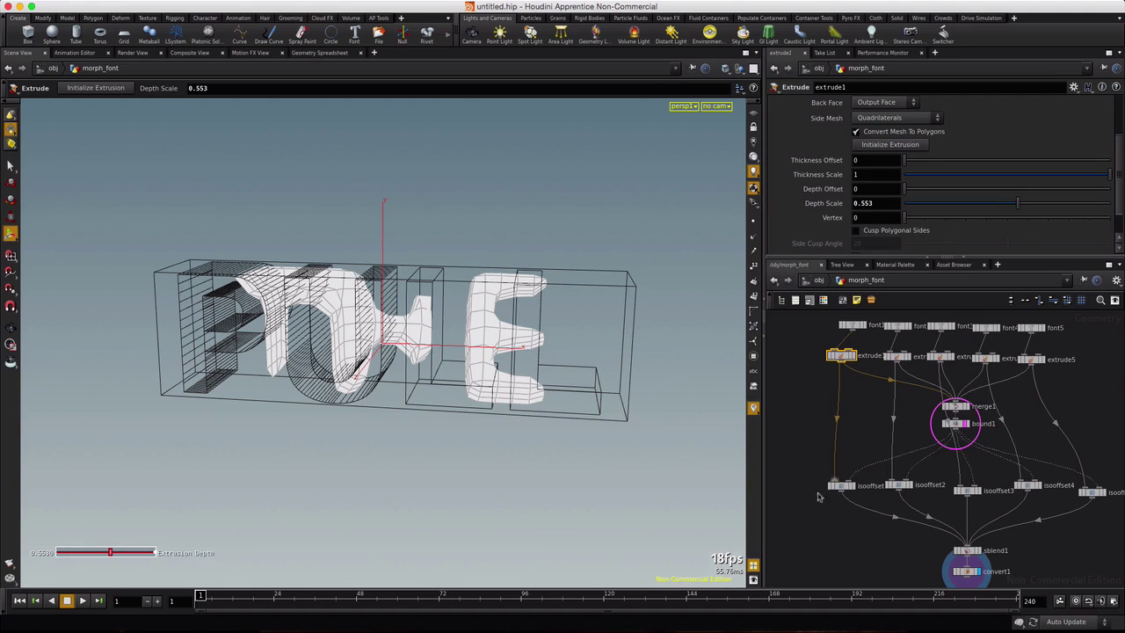
pyautogui.click(844, 486)
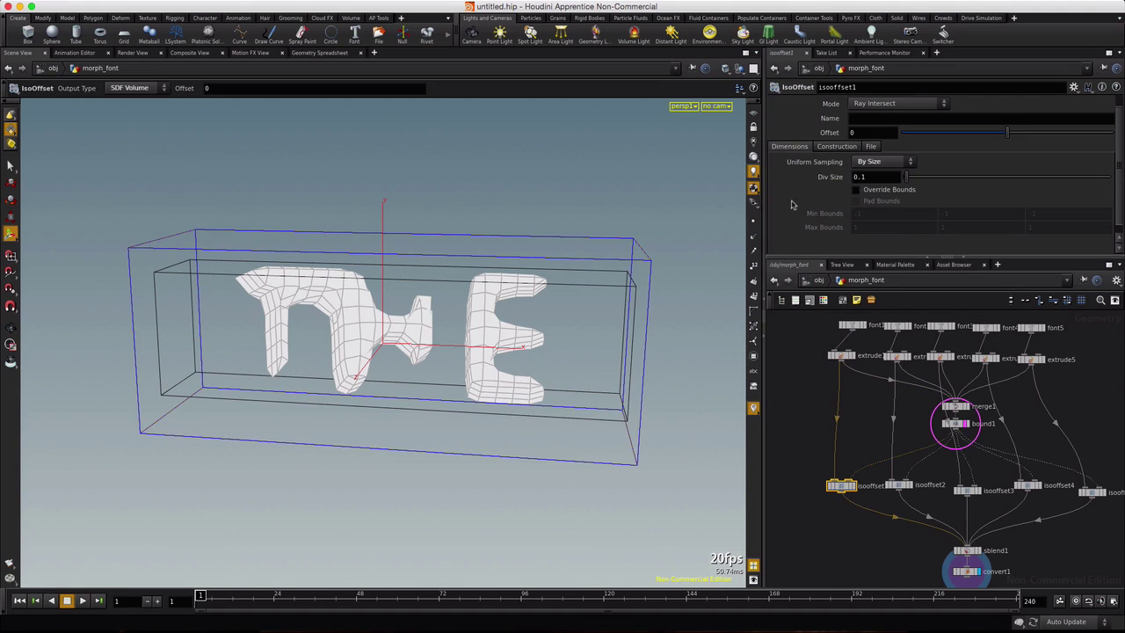
# - Link Div Size on isooffset2–isooffset5 to isooffset1's via ch("../isooffset1/divsize")
pyautogui.rightClick(828, 179)
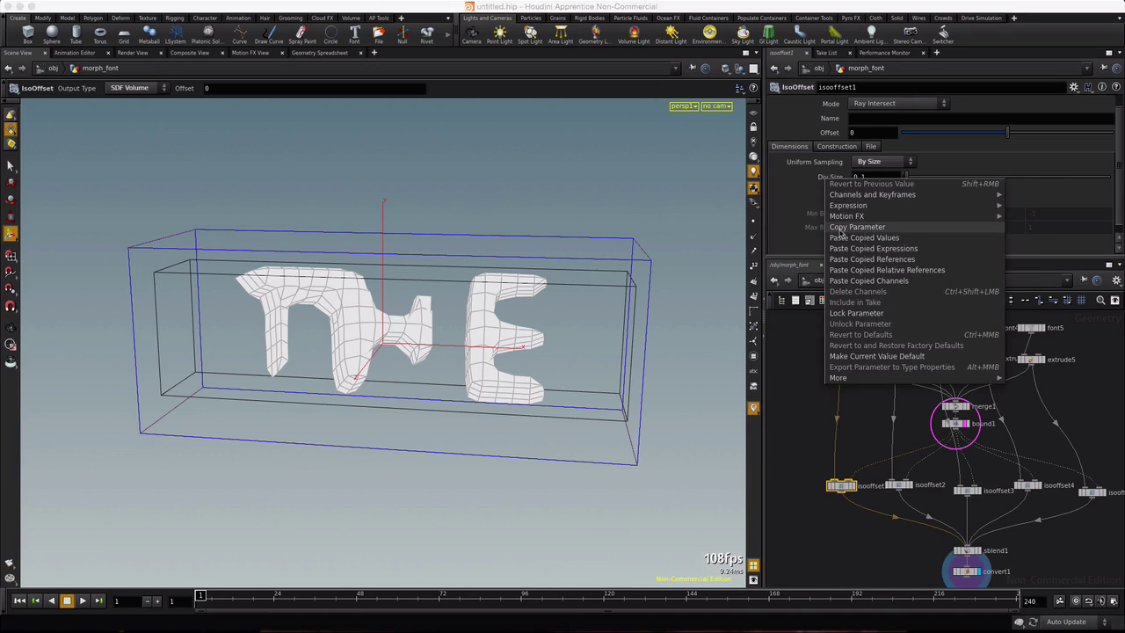
pyautogui.press('Escape')
pyautogui.moveTo(1116, 474); pyautogui.dragTo(886, 507)
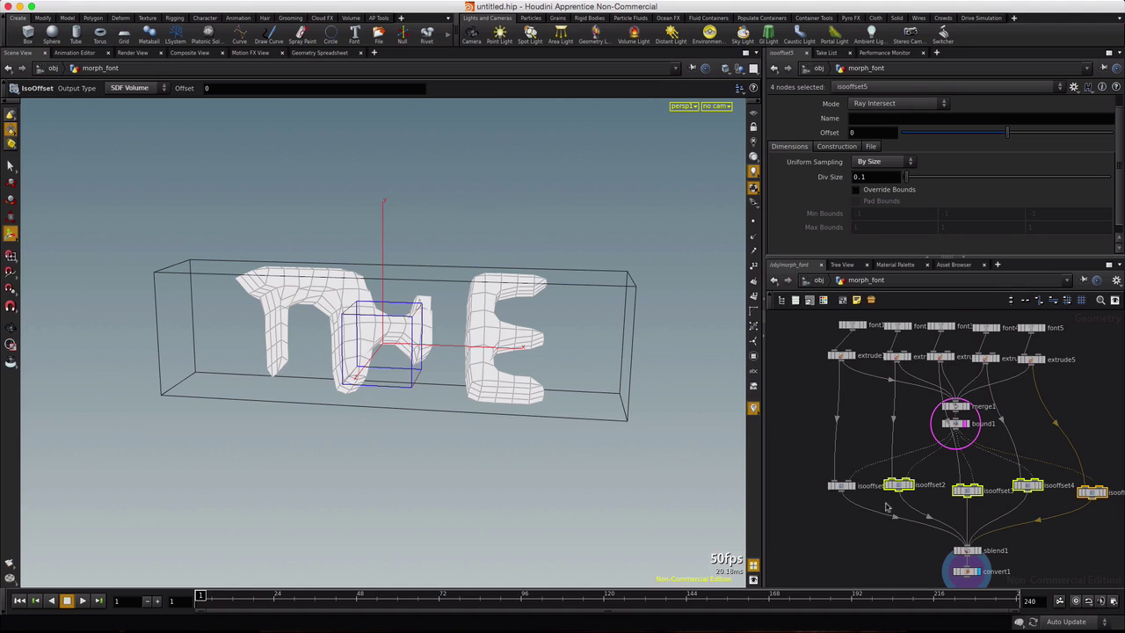
pyautogui.rightClick(831, 177)
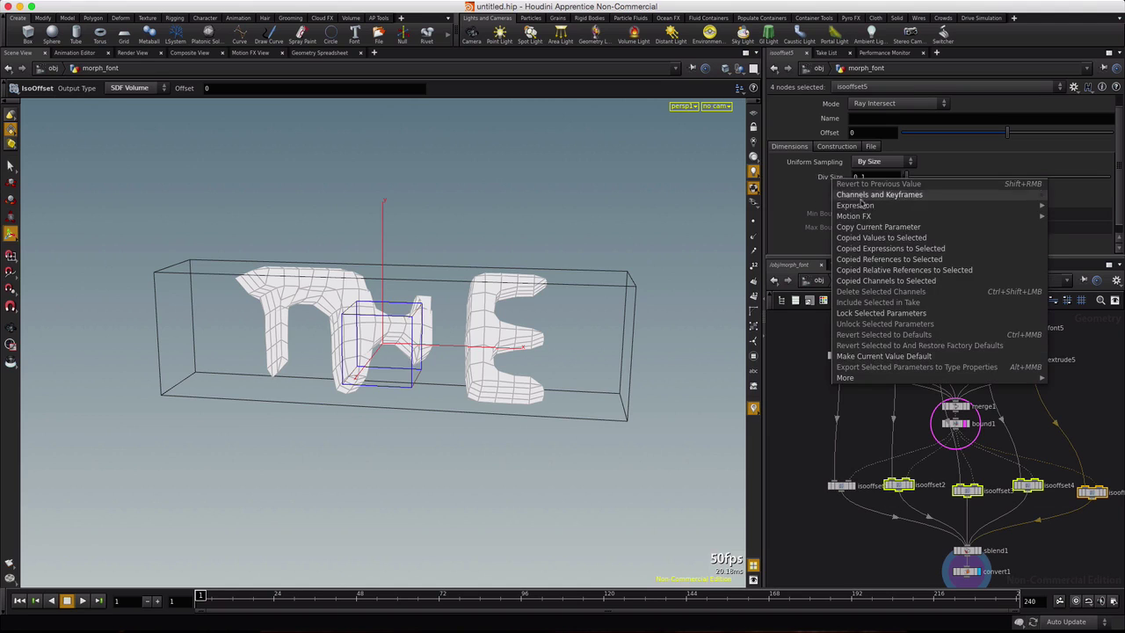
pyautogui.click(895, 272)
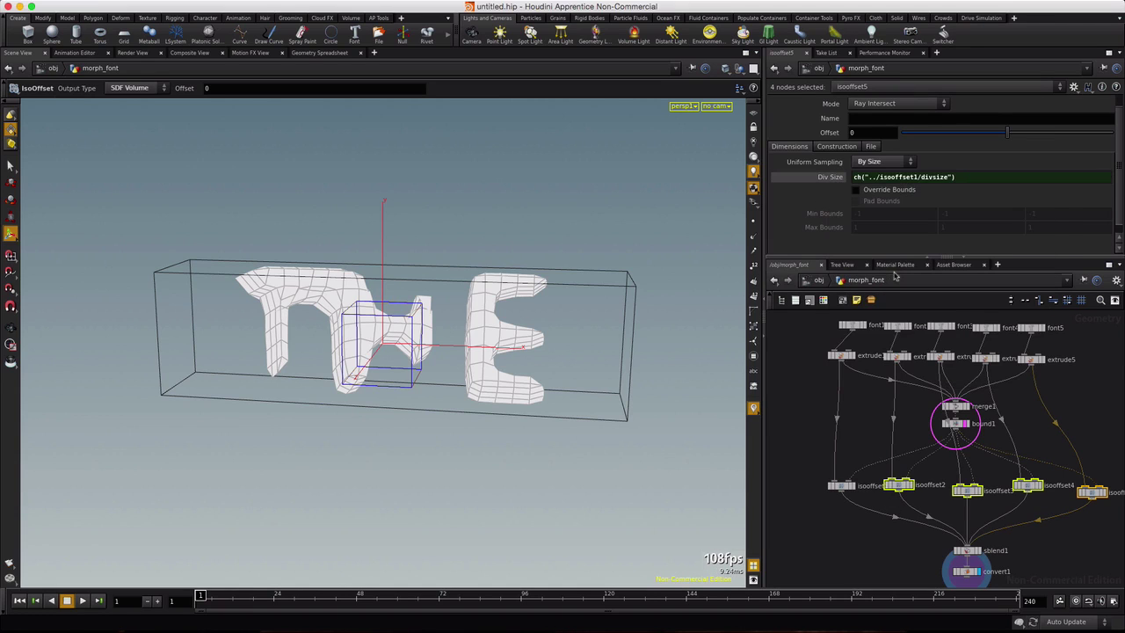
pyautogui.click(840, 487)
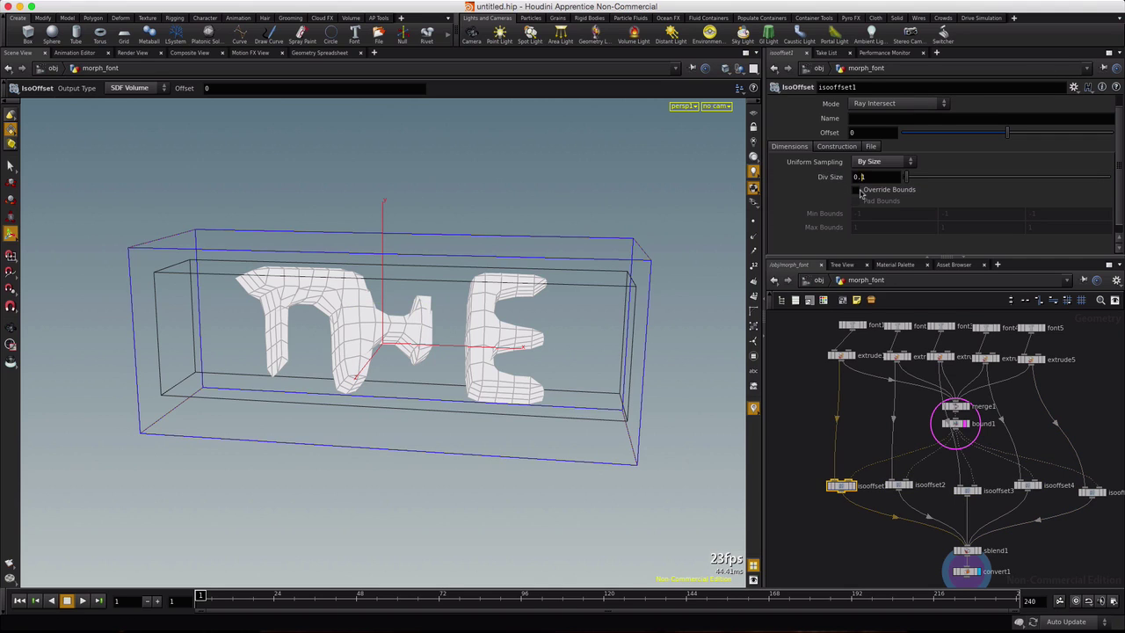
# - Try Div Size 0.01 on isooffset1, inspect the letters, then settle on 0.05
pyautogui.moveTo(859, 199)
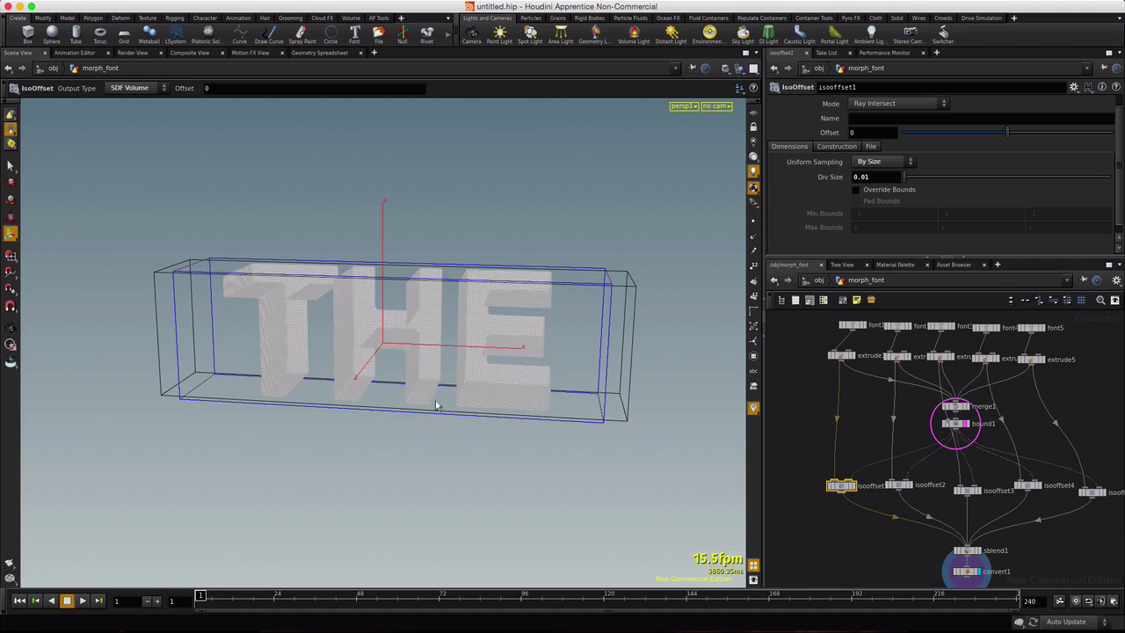
pyautogui.press('Escape')
pyautogui.moveTo(431, 345); pyautogui.dragTo(451, 324)
pyautogui.press('Return')
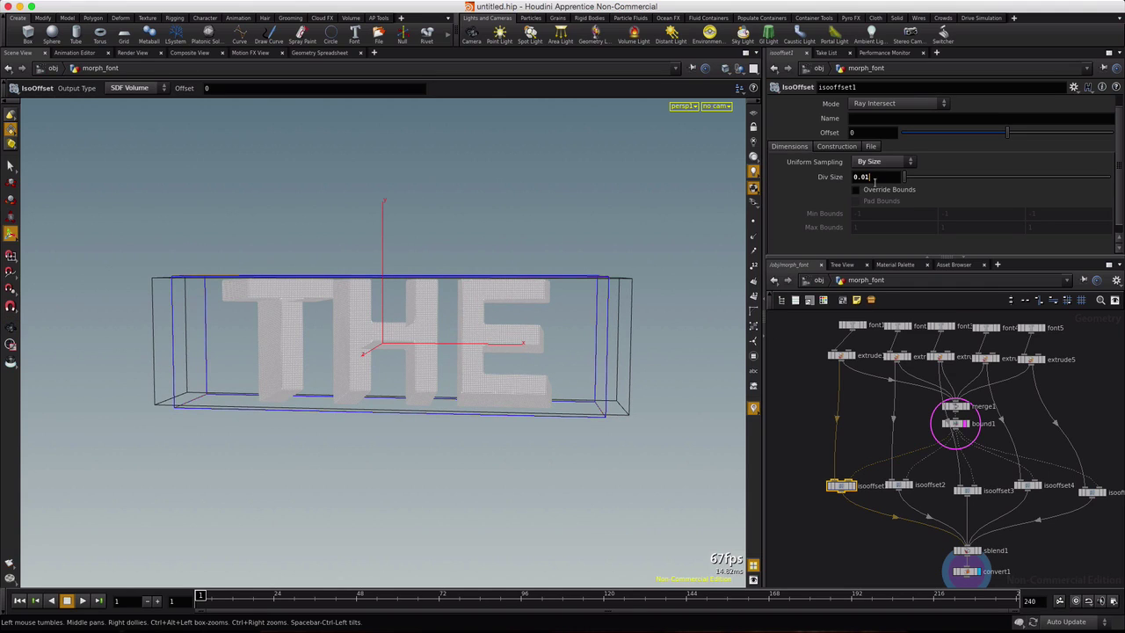
pyautogui.press('Return')
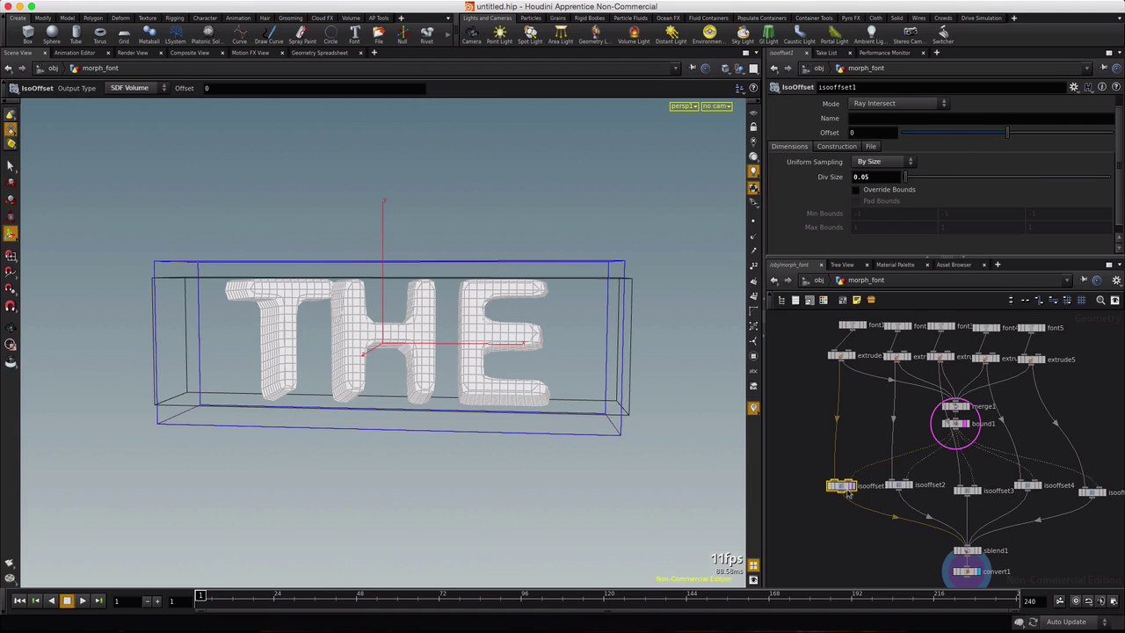
pyautogui.click(966, 552)
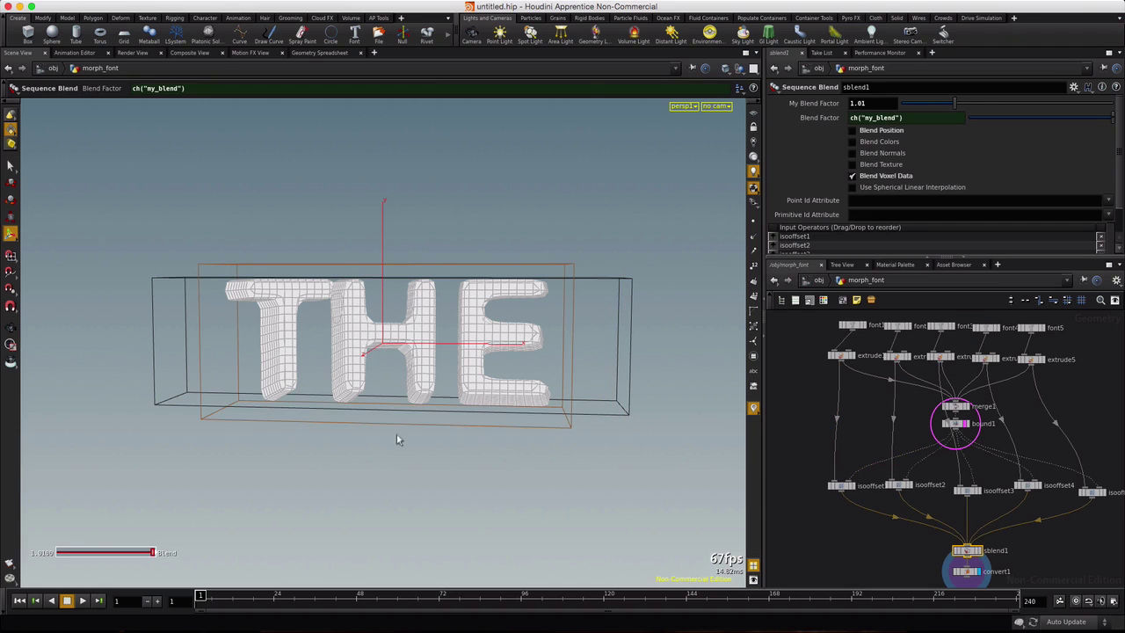
# - Preview the blend morph and set the animation end frame to 90
pyautogui.moveTo(955, 107); pyautogui.dragTo(851, 103)
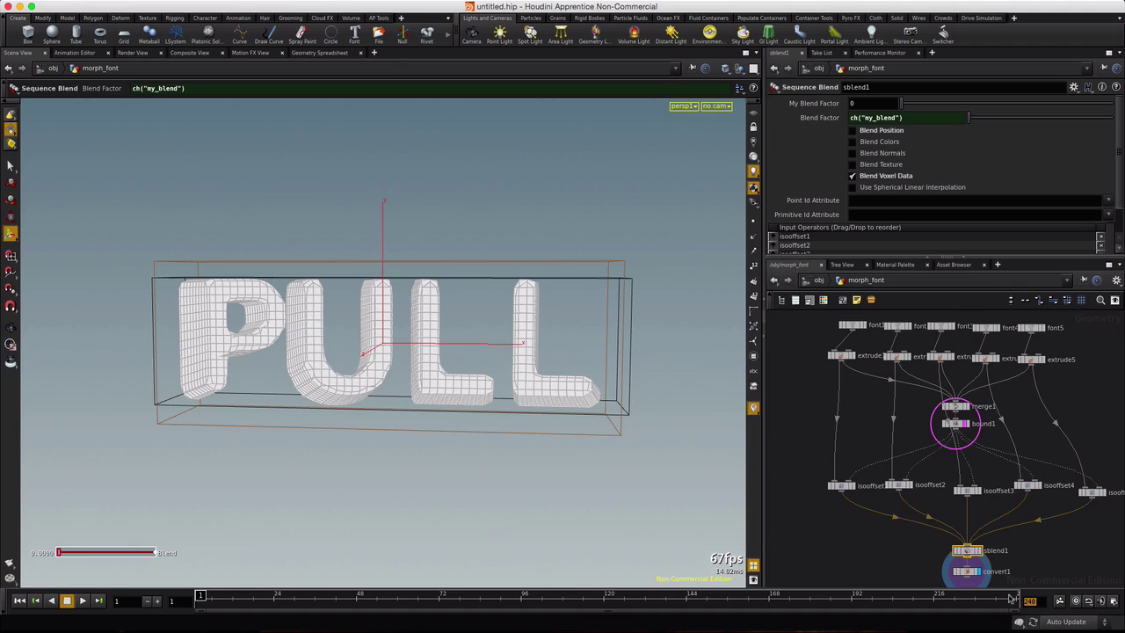
pyautogui.write('90')
pyautogui.press('Return')
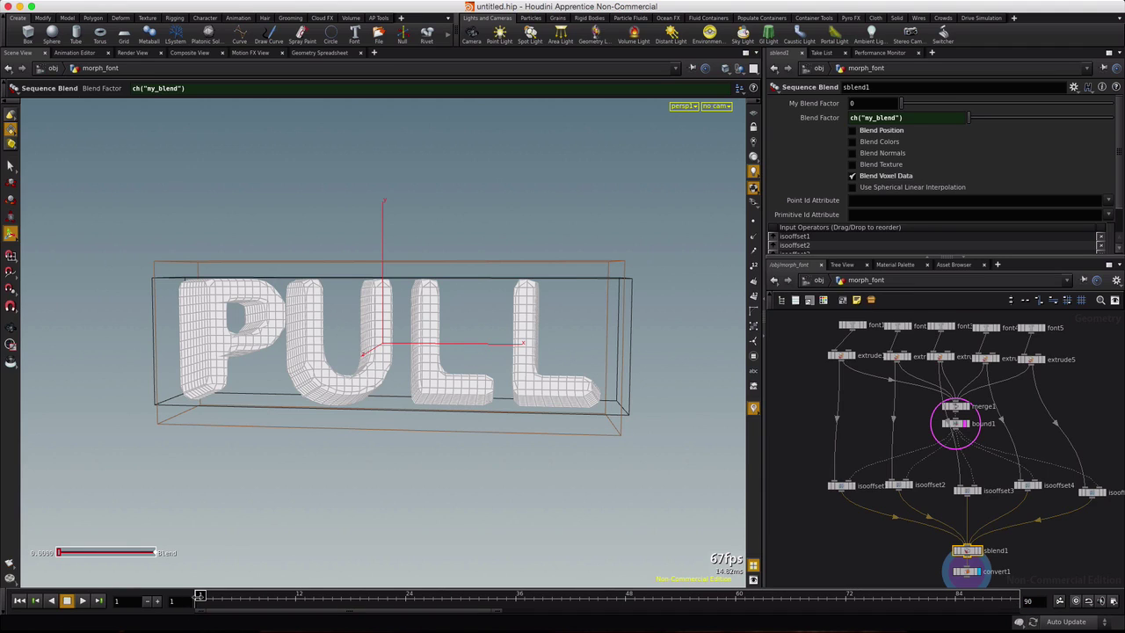
# - Key My Blend Factor at frame 15, then key it at 1 on frame 20 for THE
pyautogui.moveTo(200, 596); pyautogui.dragTo(328, 603)
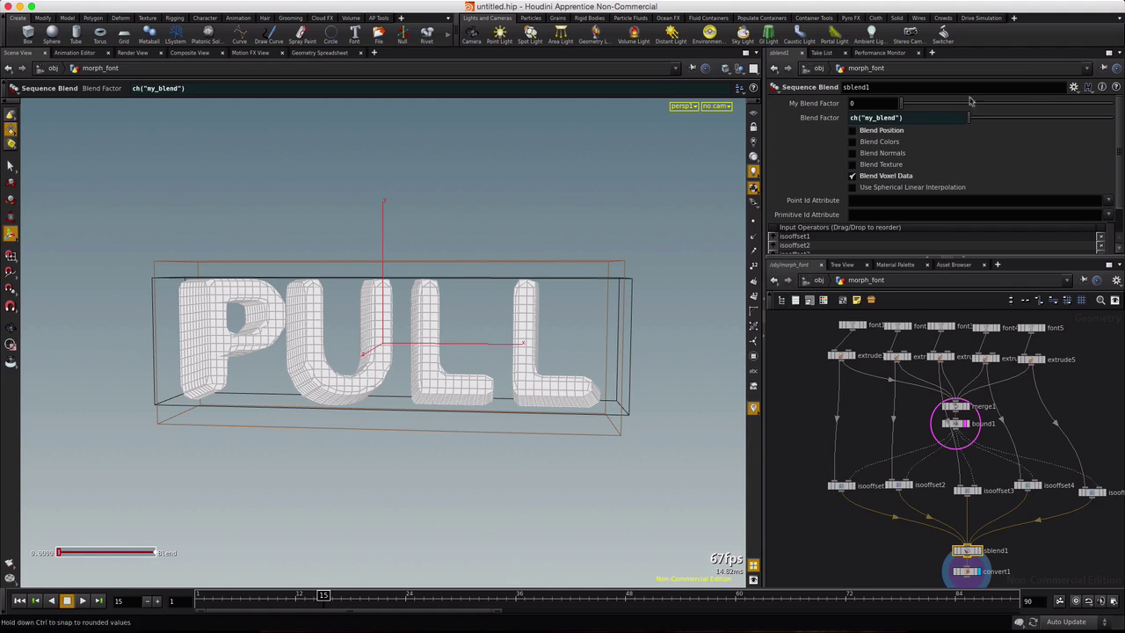
pyautogui.keyDown('alt'); pyautogui.click(862, 103); pyautogui.keyUp('alt')
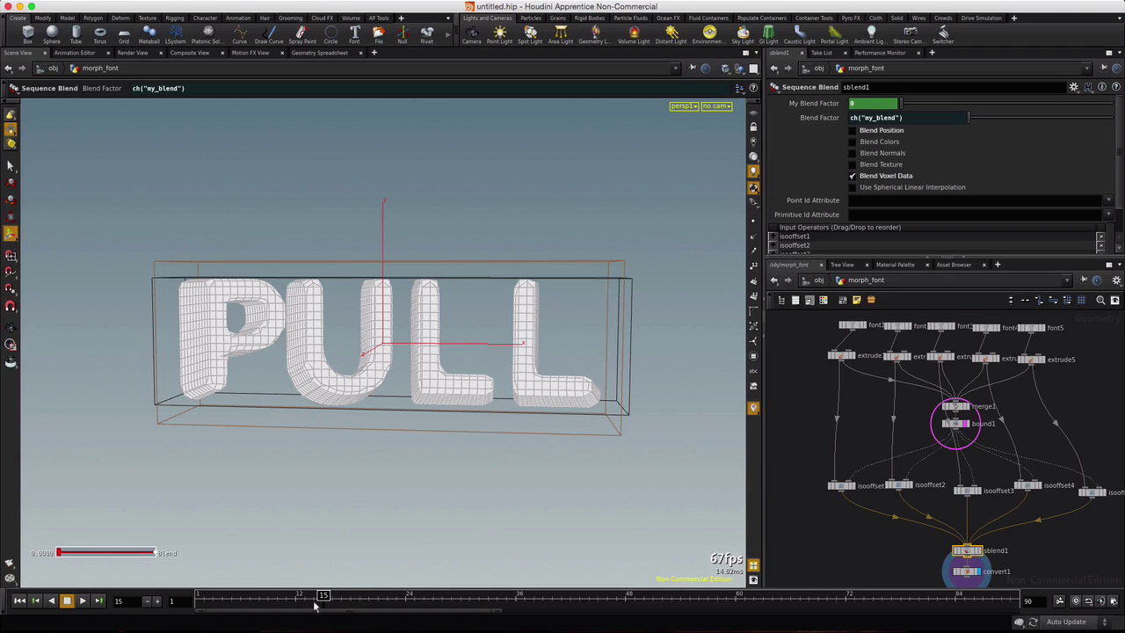
pyautogui.moveTo(324, 596); pyautogui.dragTo(360, 595)
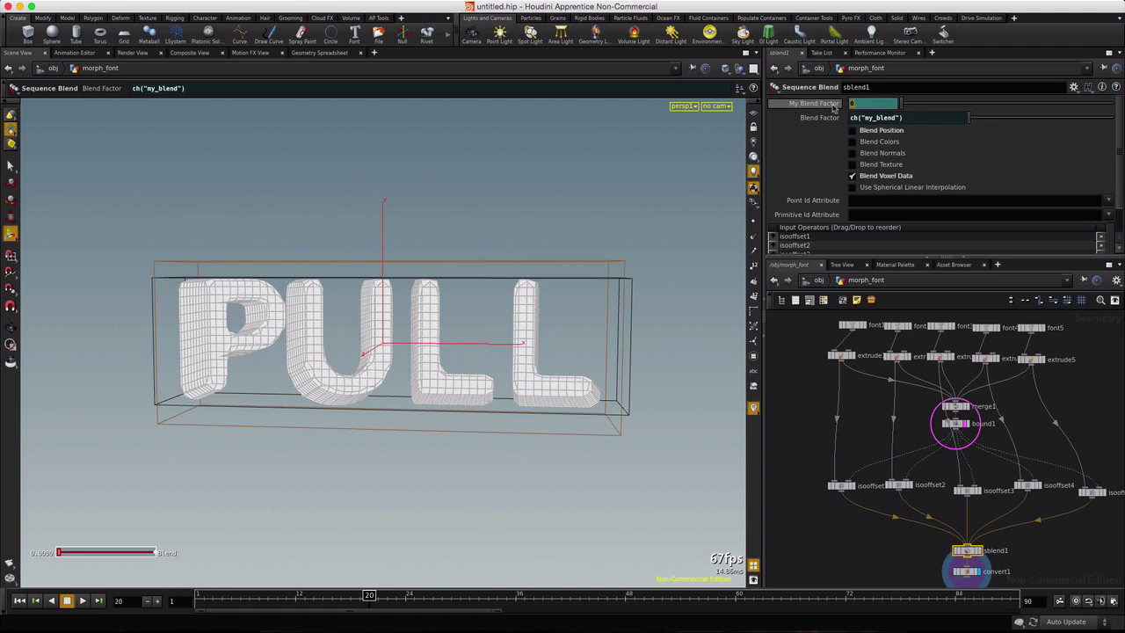
pyautogui.write('1')
pyautogui.press('Return')
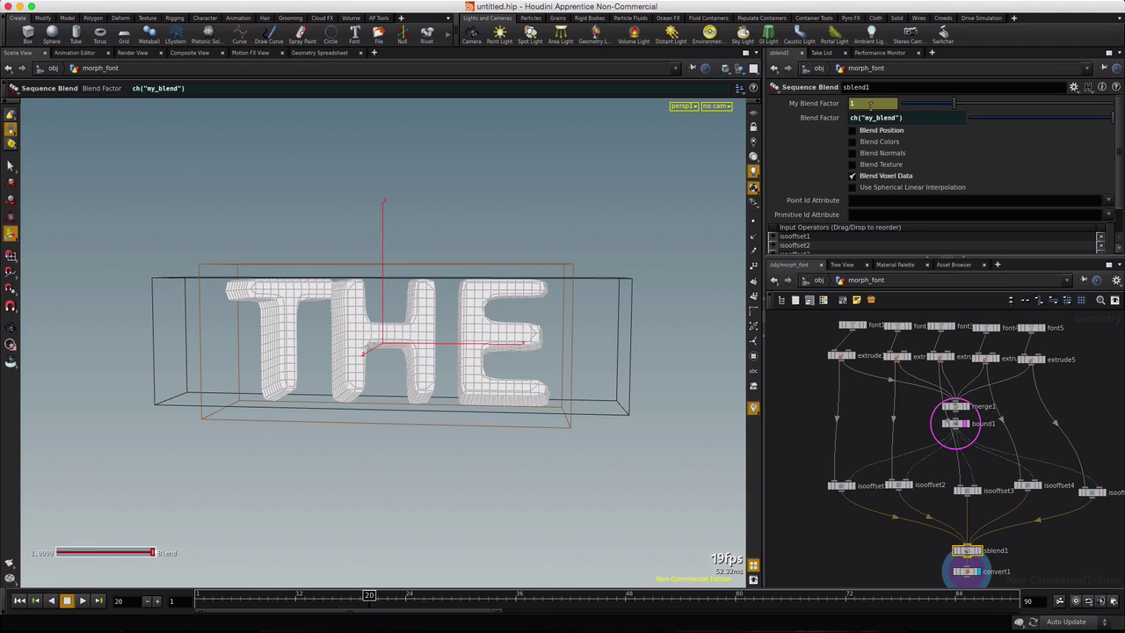
pyautogui.keyDown('alt'); pyautogui.click(870, 103); pyautogui.keyUp('alt')
# - At frame 40, raise My Blend Factor to 2 so the text shows BEAT
pyautogui.moveTo(369, 596); pyautogui.dragTo(507, 596)
pyautogui.moveTo(507, 596); pyautogui.dragTo(552, 596)
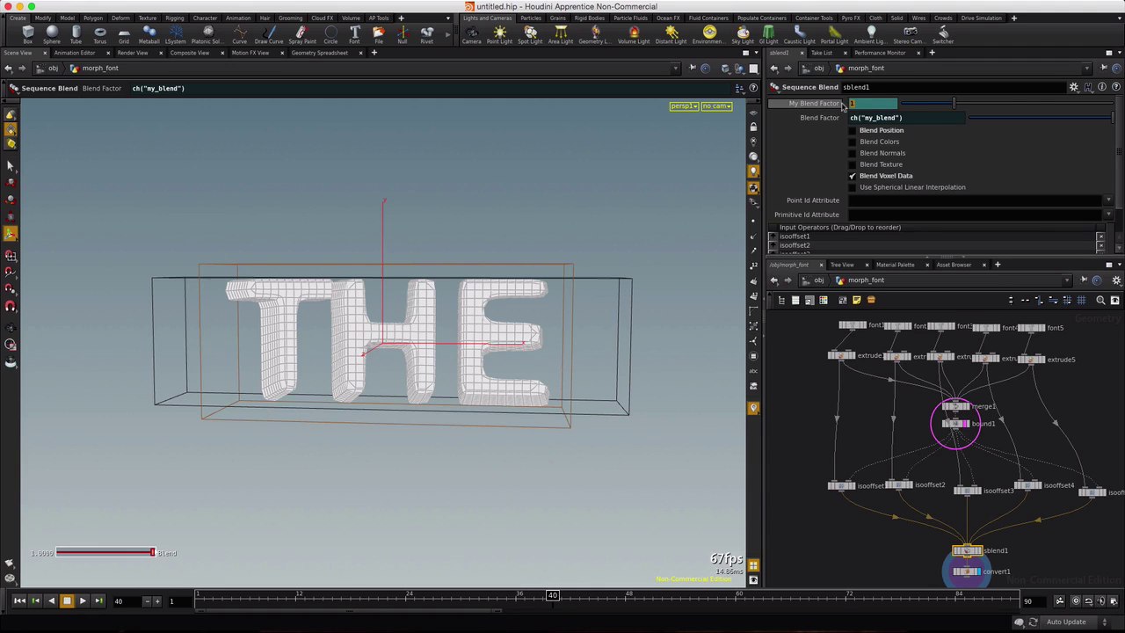
pyautogui.moveTo(842, 106); pyautogui.dragTo(913, 106, button='middle')
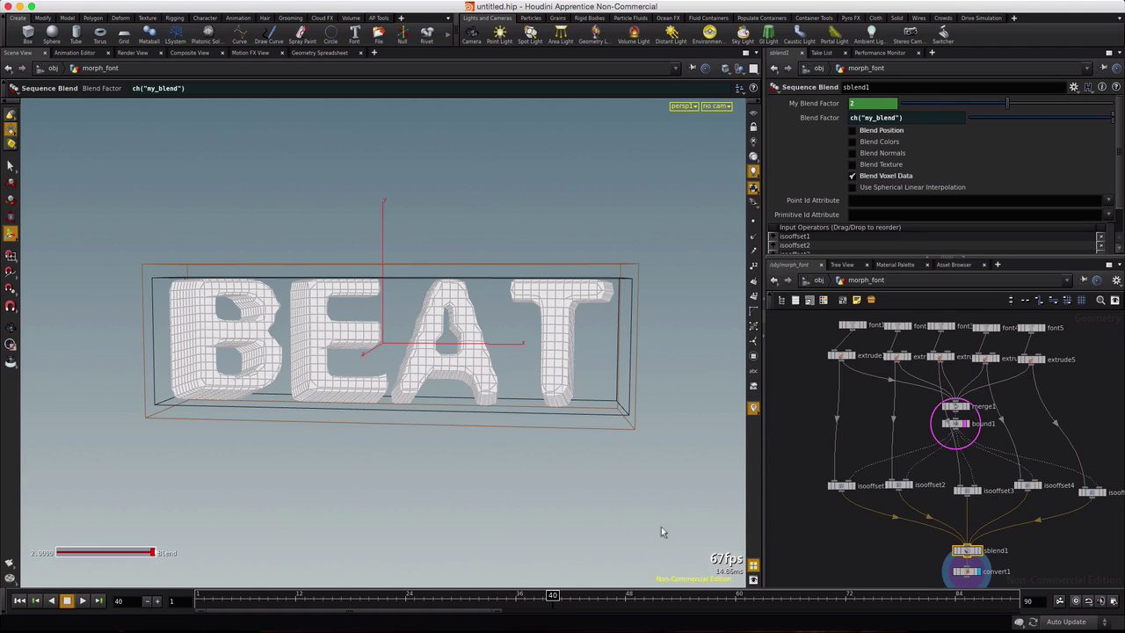
# - Key My Blend Factor 2 at frame 60, then 3 a few frames later for BACK
pyautogui.moveTo(552, 595); pyautogui.dragTo(737, 608)
pyautogui.keyDown('alt'); pyautogui.click(865, 104); pyautogui.keyUp('alt')
pyautogui.moveTo(734, 598); pyautogui.dragTo(777, 602)
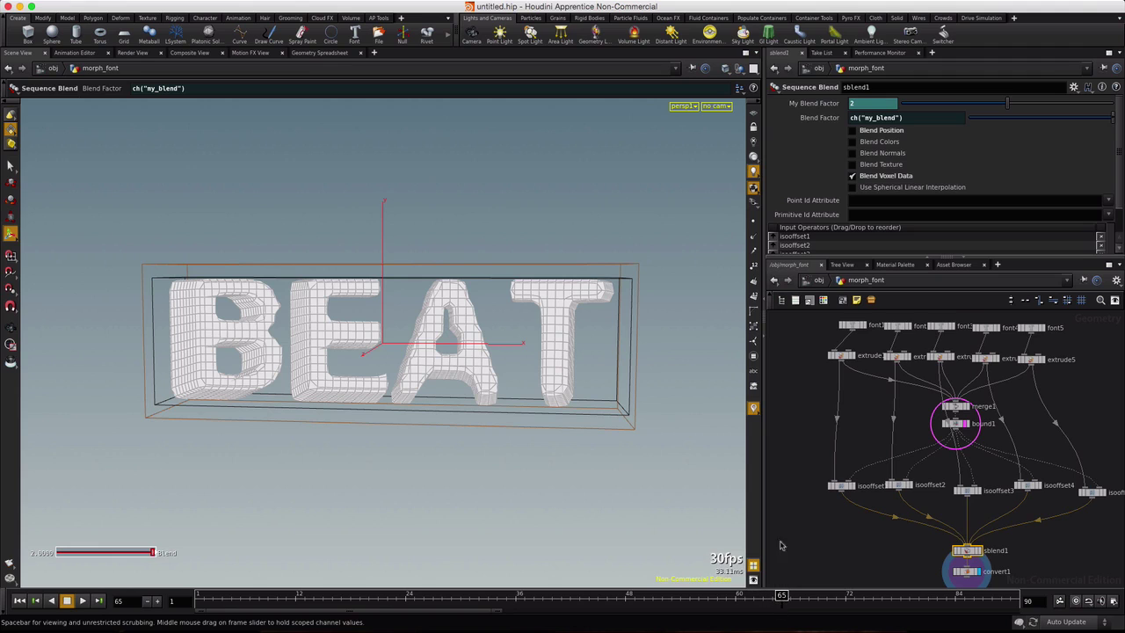
pyautogui.moveTo(806, 100); pyautogui.dragTo(817, 100, button='middle')
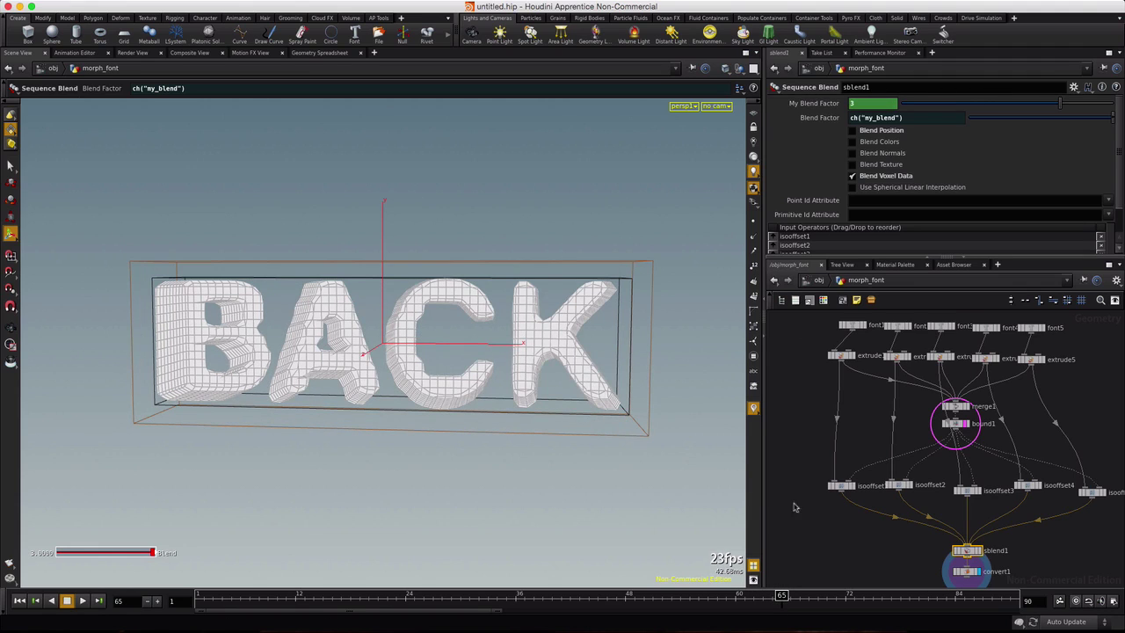
# - Key the blend factor at 4 near frame 80 and play the morph from frame 1
pyautogui.moveTo(782, 596); pyautogui.dragTo(877, 597)
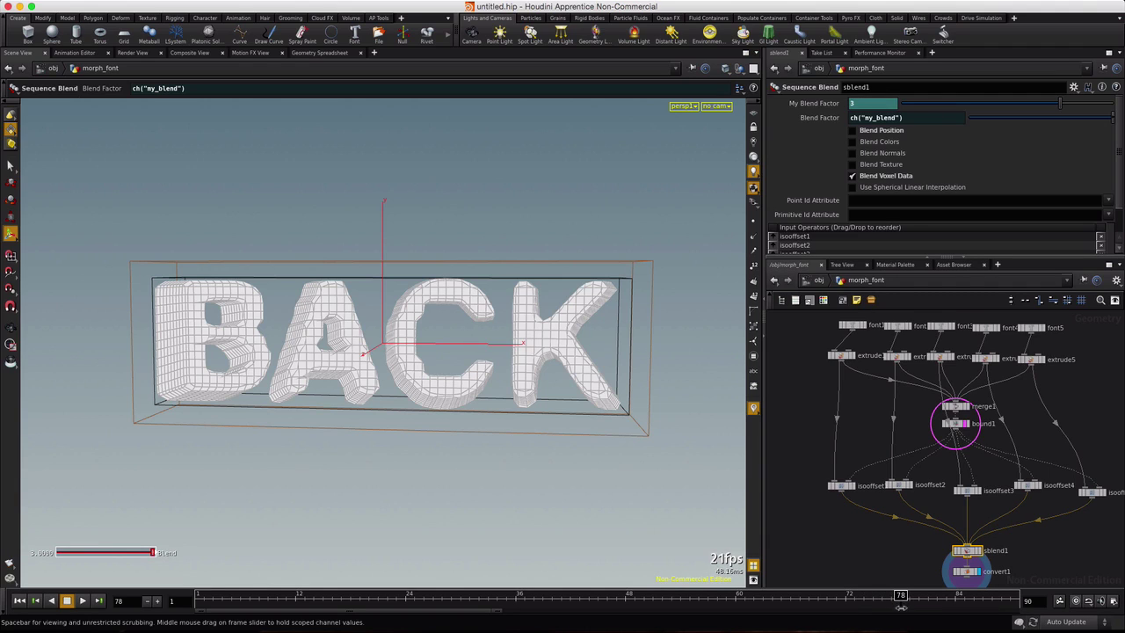
pyautogui.moveTo(872, 605); pyautogui.dragTo(915, 605)
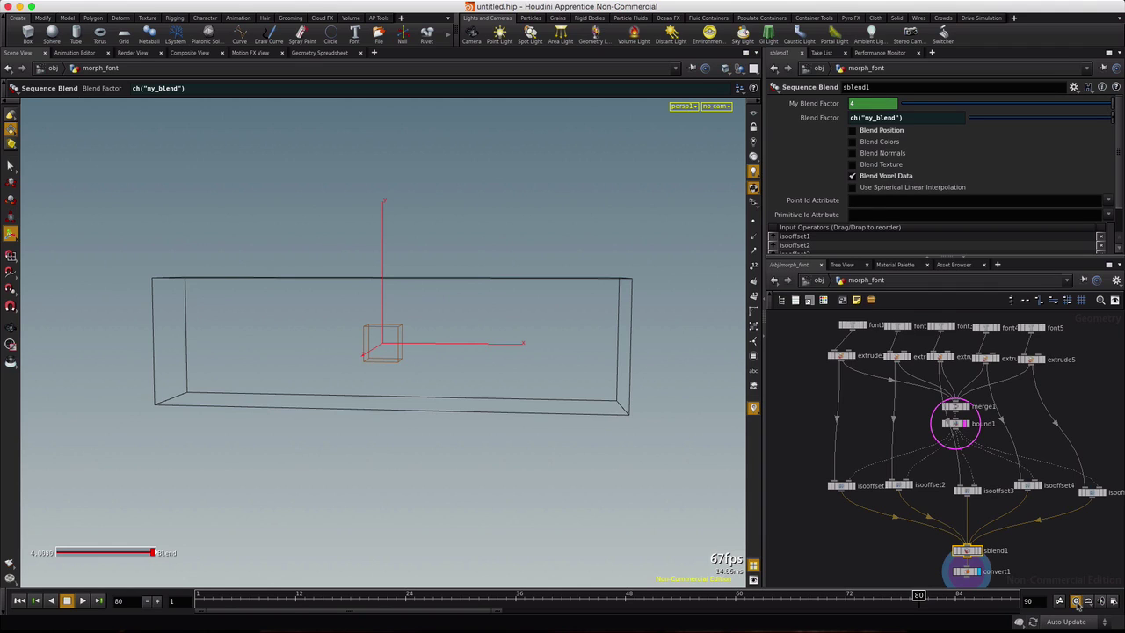
pyautogui.click(19, 601)
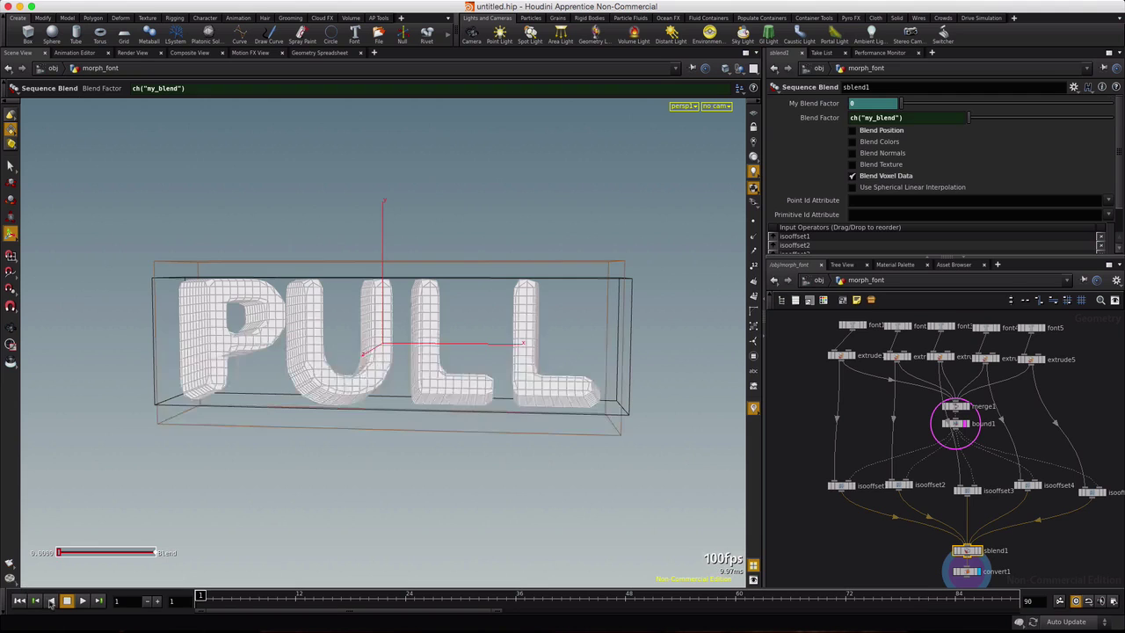
pyautogui.click(83, 601)
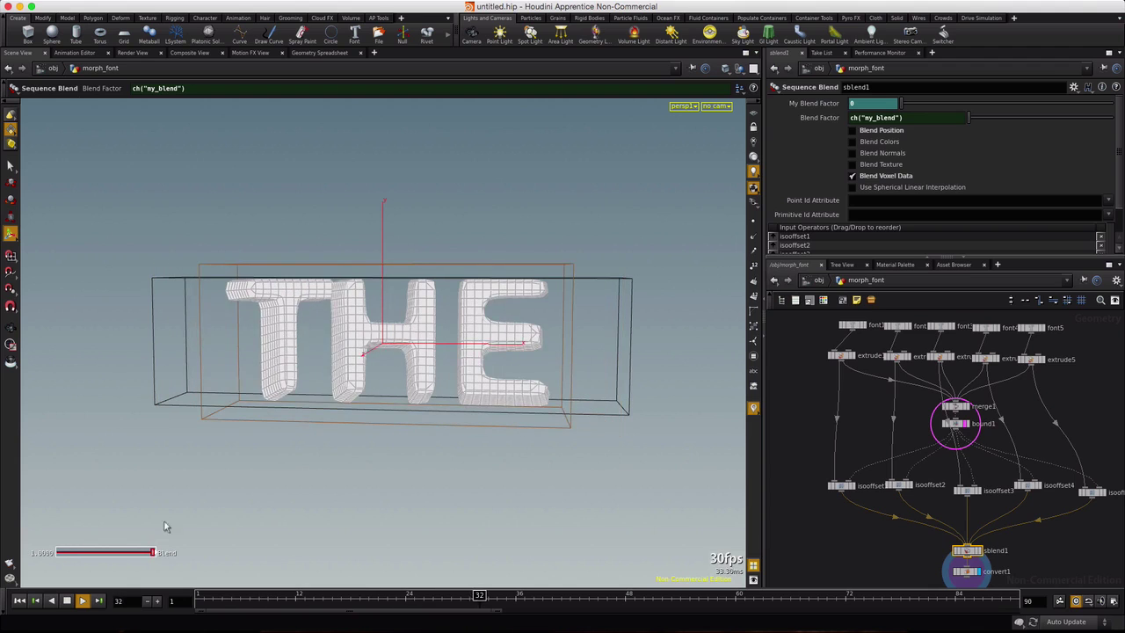
# - Play the Pull The Beat Back draft track on Bandcamp in Safari, then return to Houdini
pyautogui.press('super+Tab')
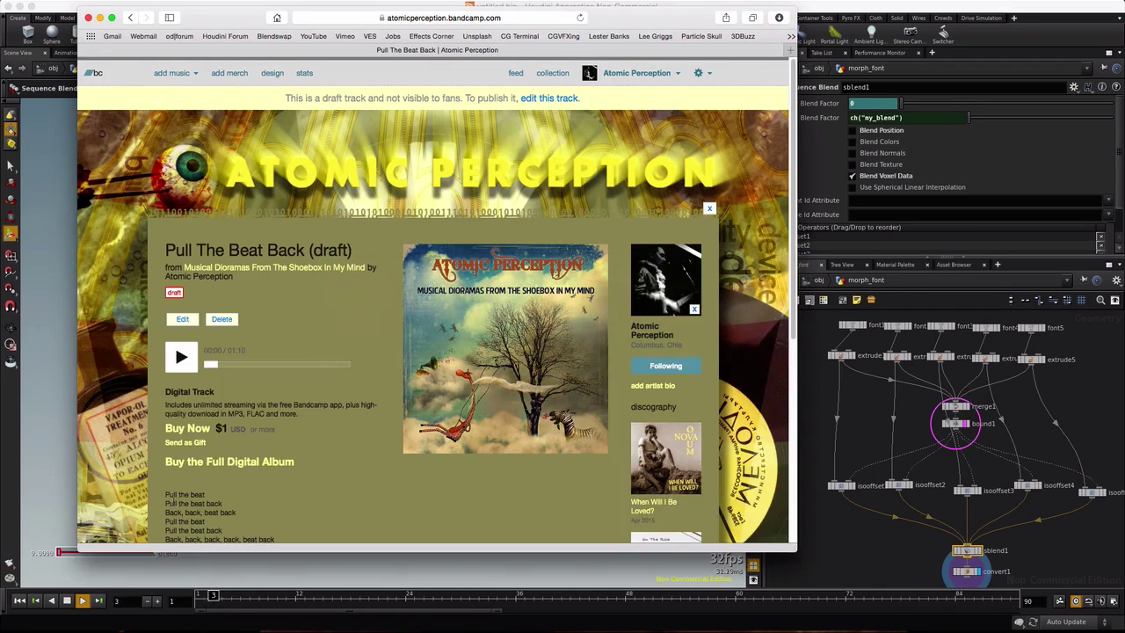
pyautogui.click(181, 356)
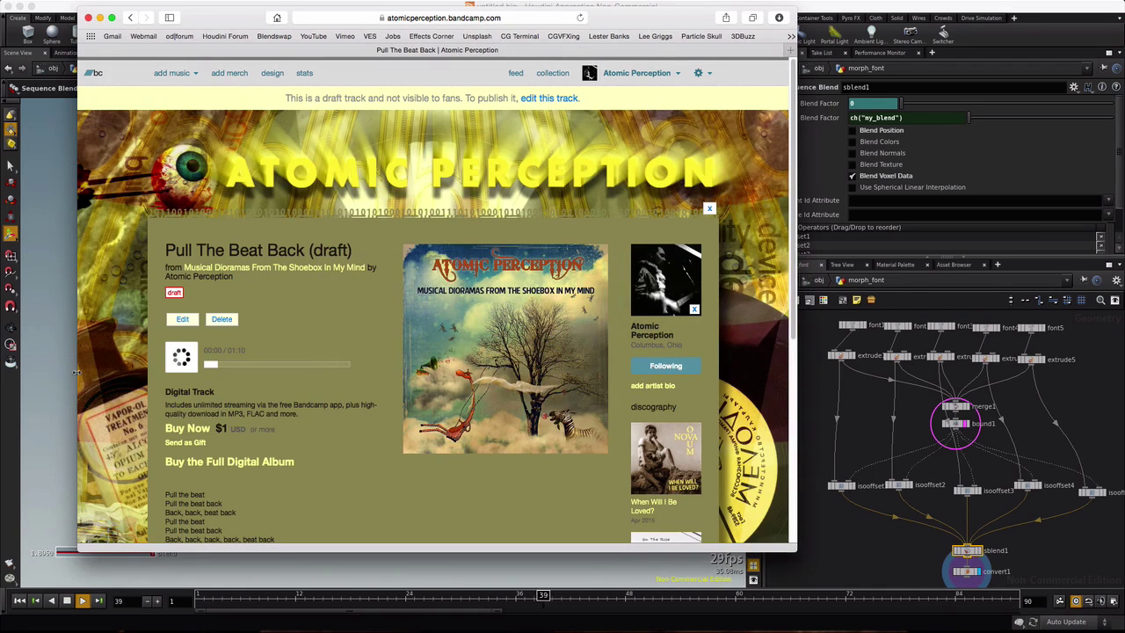
pyautogui.click(51, 376)
pyautogui.press('s')
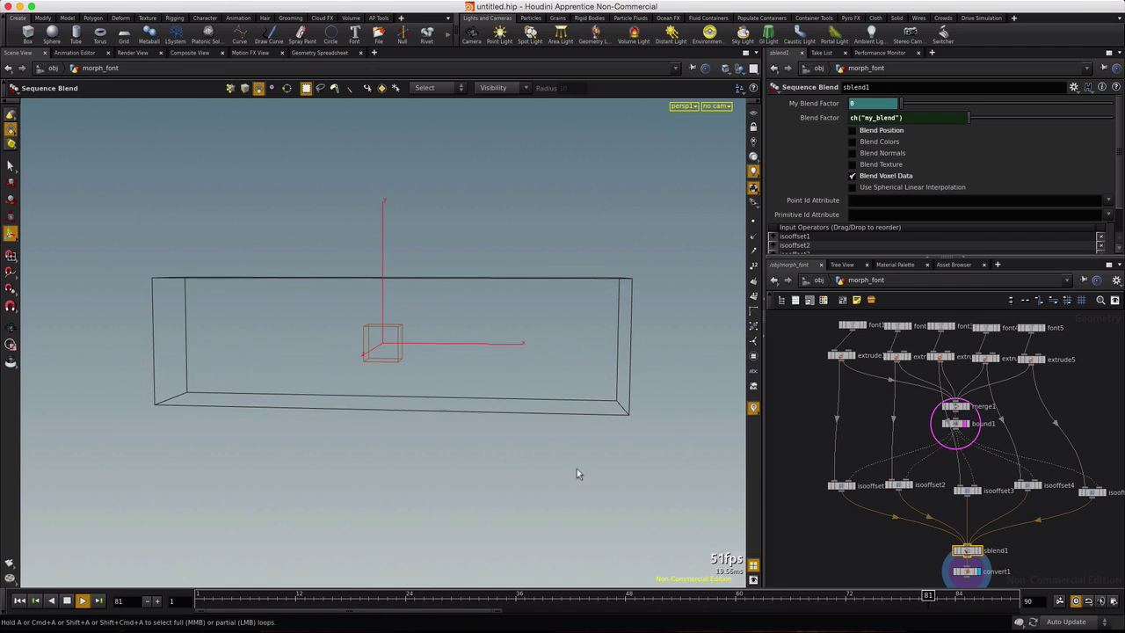
# - Check isooffset1's Div Size, then try a deeper extrude1 depth scale
pyautogui.click(841, 485)
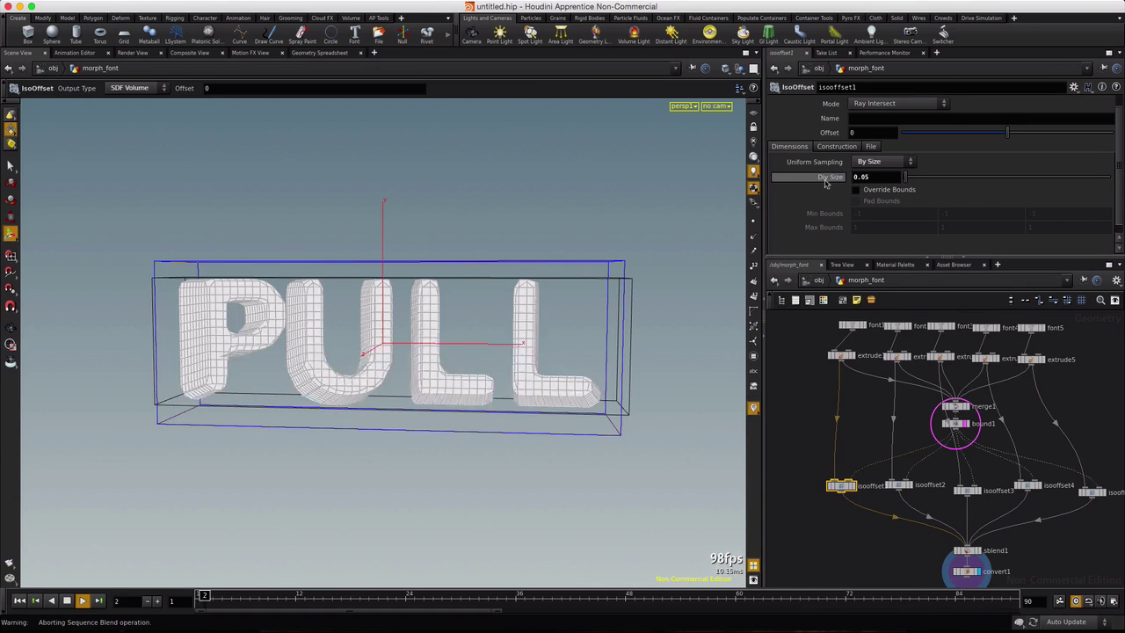
pyautogui.moveTo(826, 182)
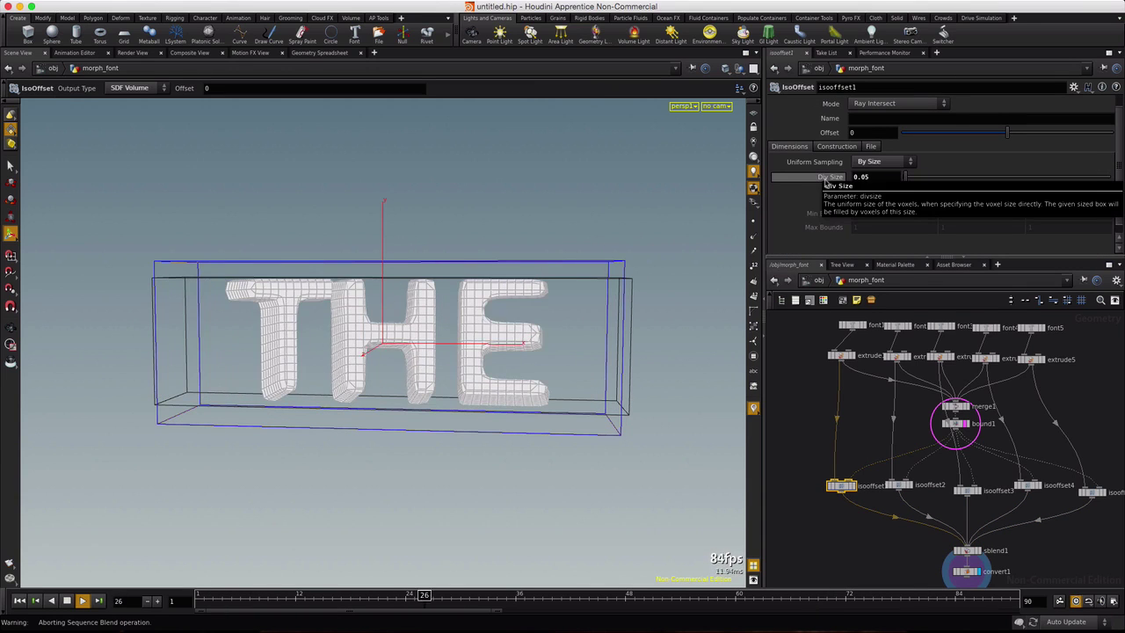
pyautogui.click(841, 357)
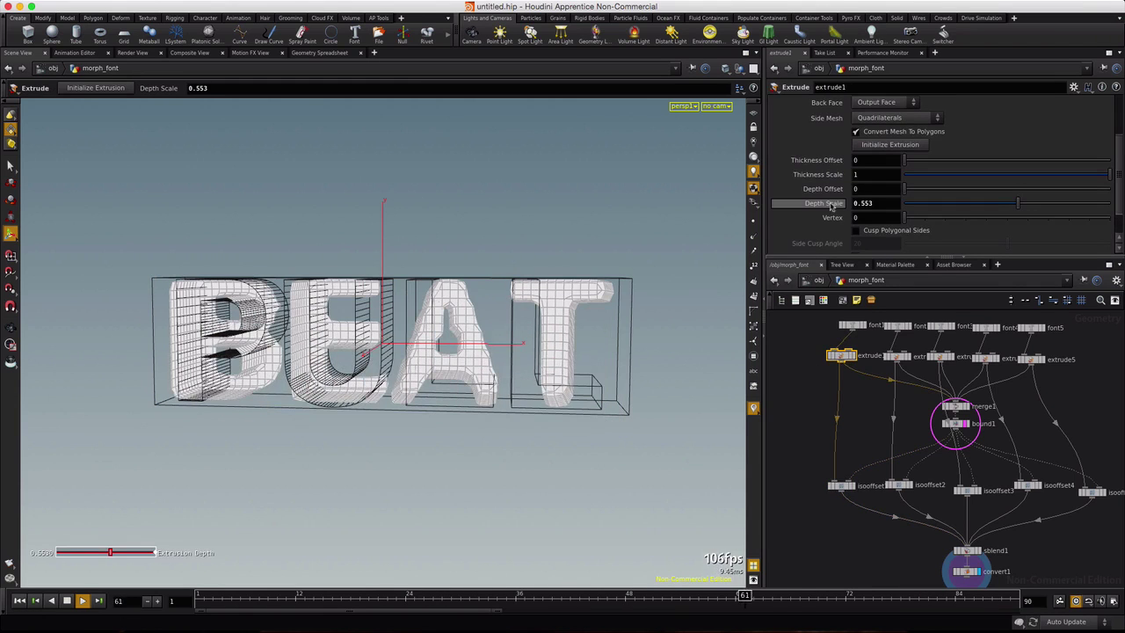
pyautogui.moveTo(1018, 203); pyautogui.dragTo(1061, 206)
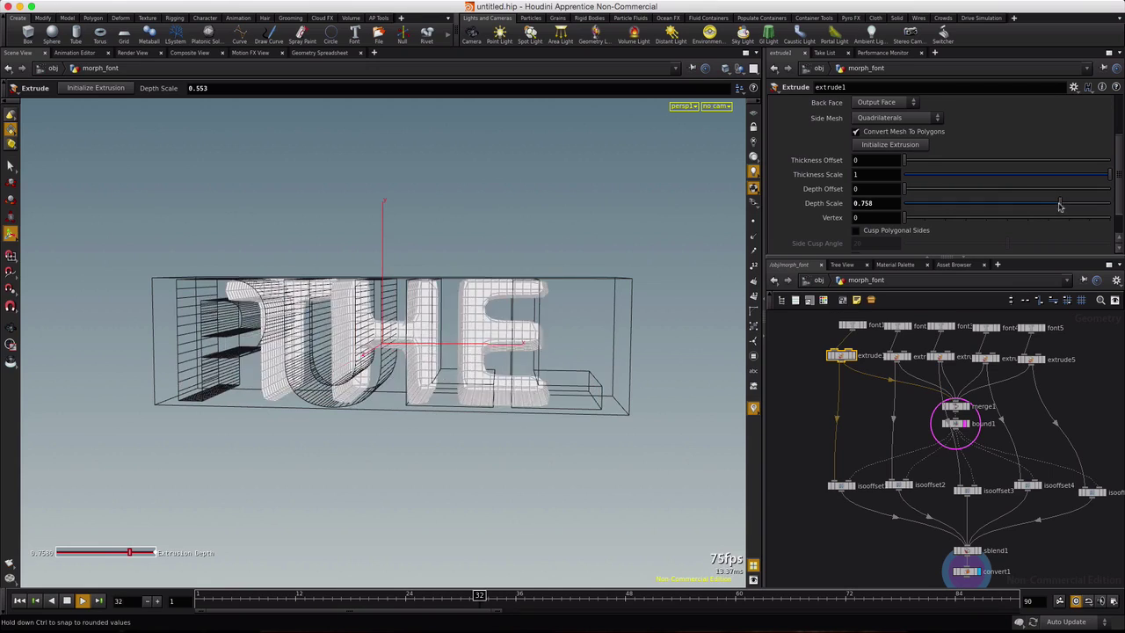
pyautogui.moveTo(323, 356); pyautogui.dragTo(400, 343)
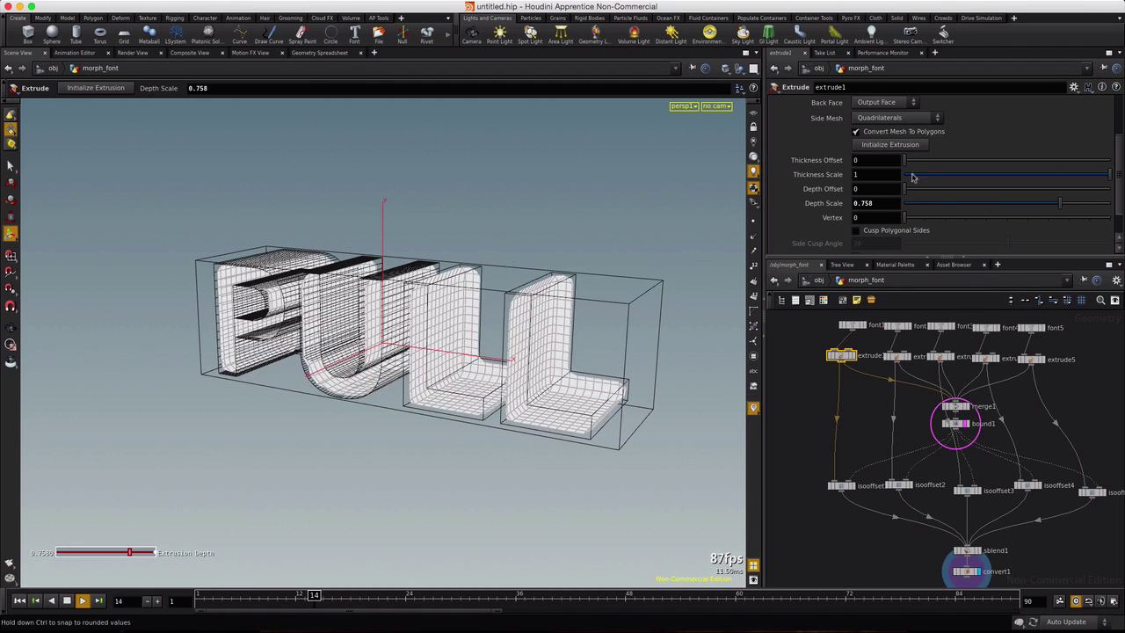
# - Lower extrude1's Depth Scale to 0.211 and inspect the thinner letters
pyautogui.moveTo(962, 213); pyautogui.dragTo(948, 208)
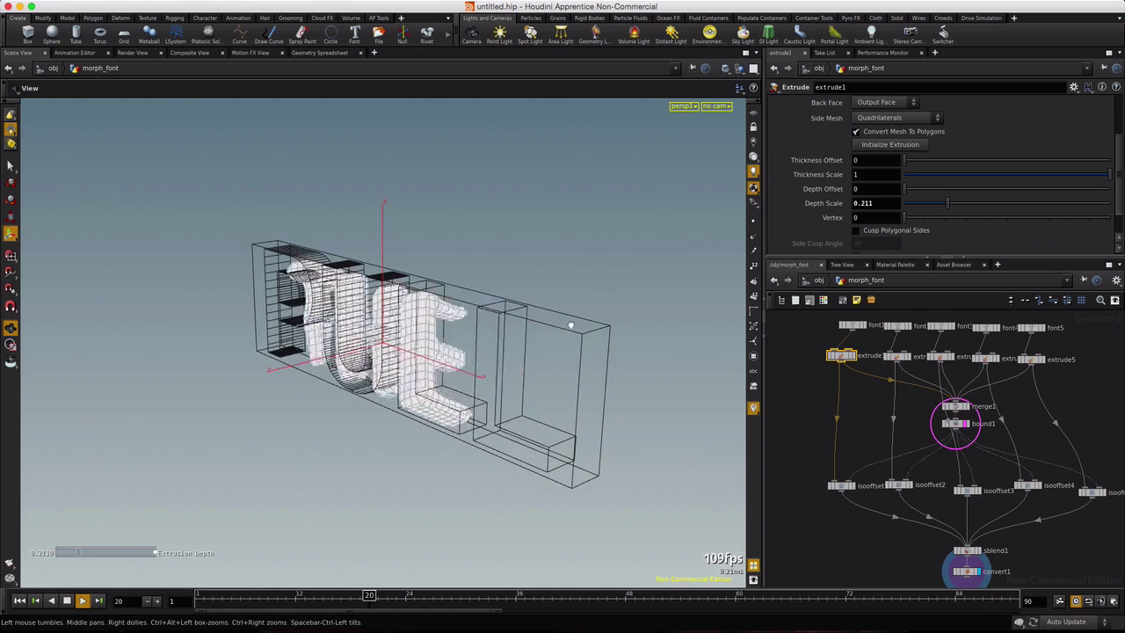
pyautogui.moveTo(608, 317); pyautogui.dragTo(561, 281)
pyautogui.press('Escape')
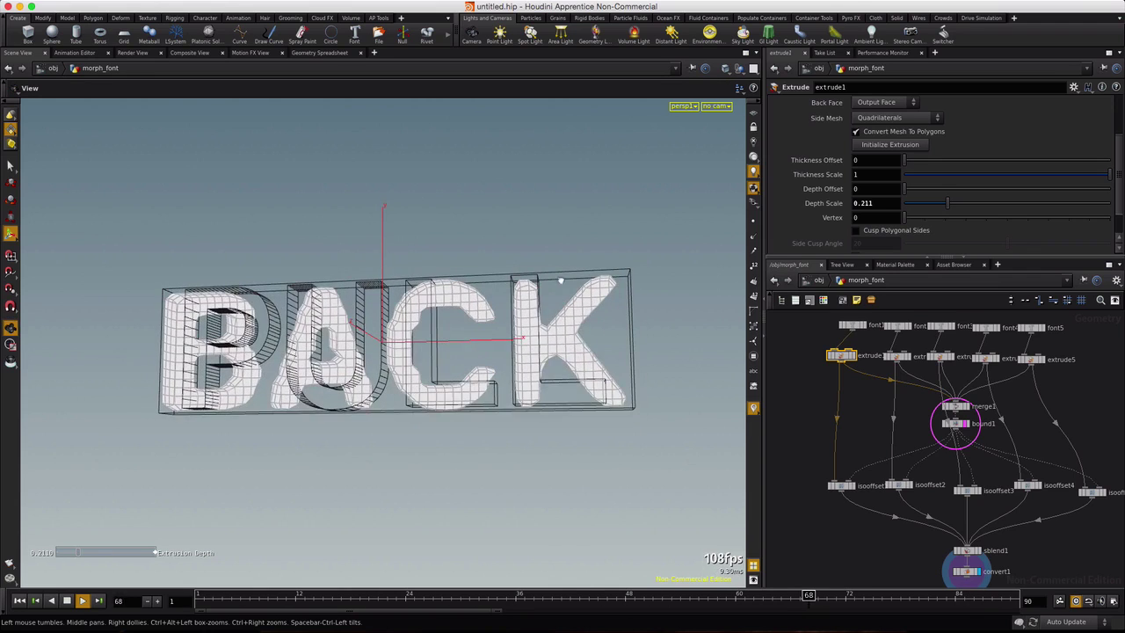
pyautogui.press('Return')
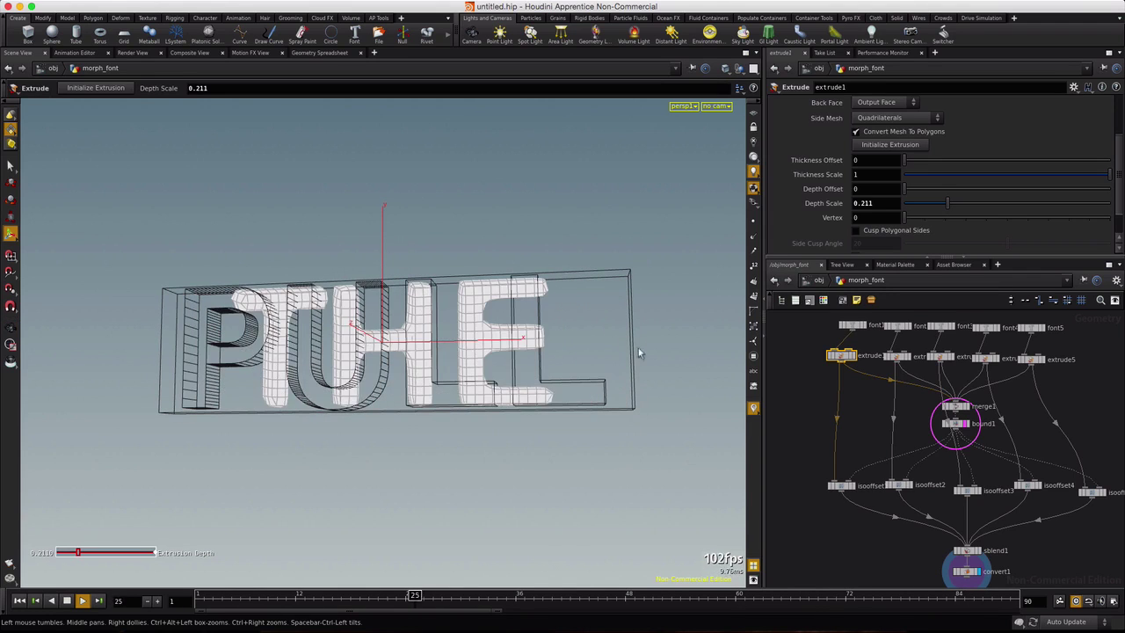
pyautogui.click(1031, 327)
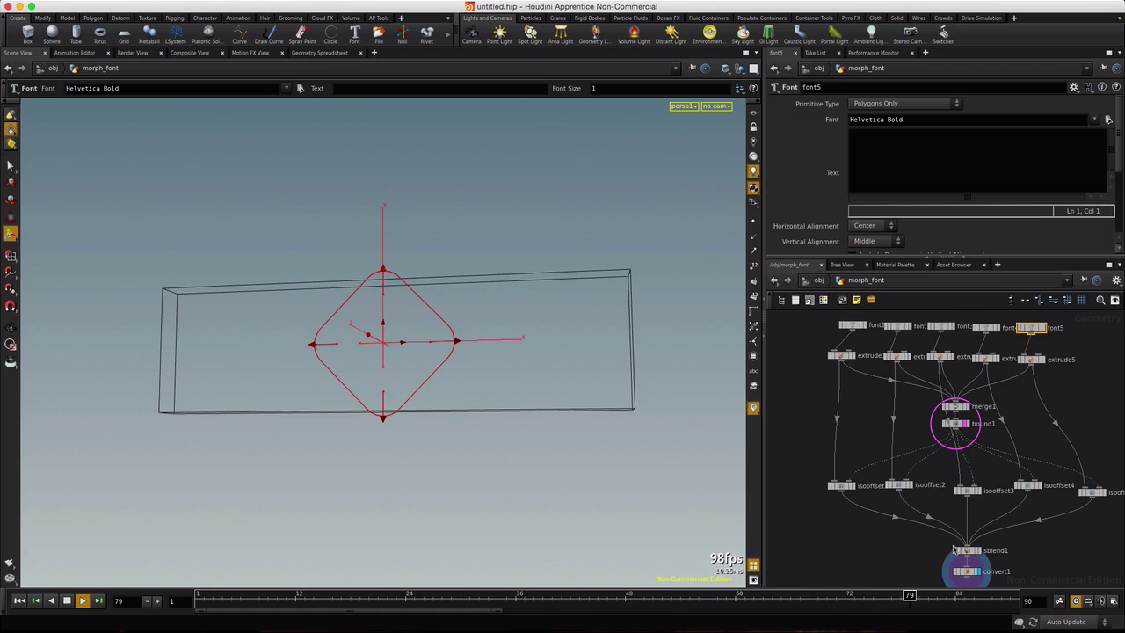
# - Reselect sblend1 and toggle its Sequence Blend handle while the morph loops
pyautogui.click(966, 552)
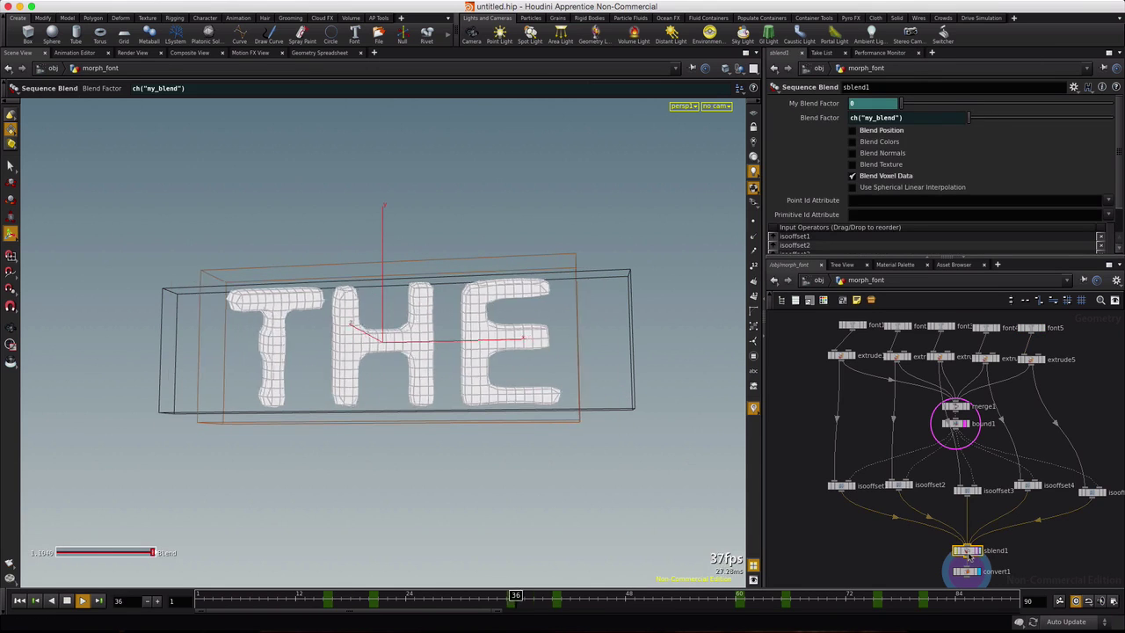
pyautogui.press('Escape')
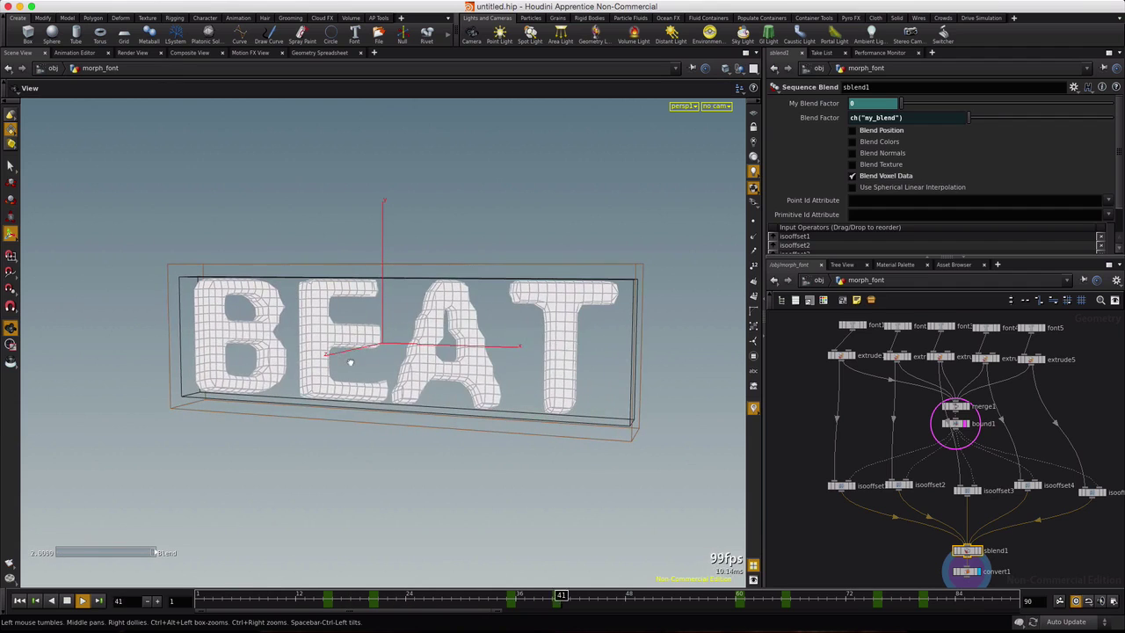
pyautogui.press('Return')
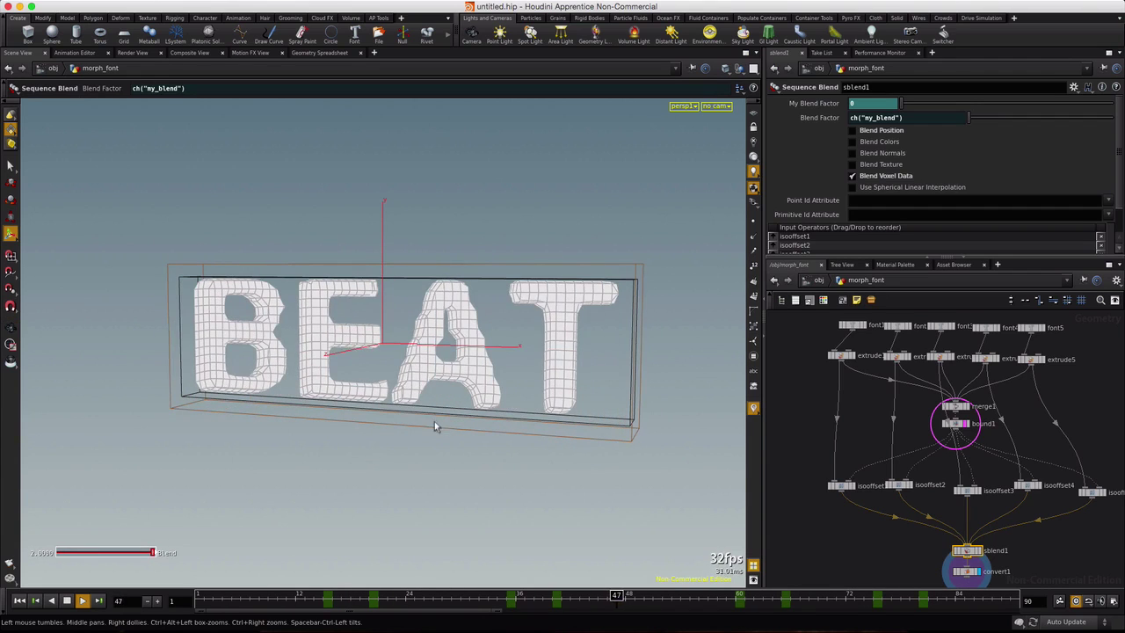
pyautogui.press('Escape')
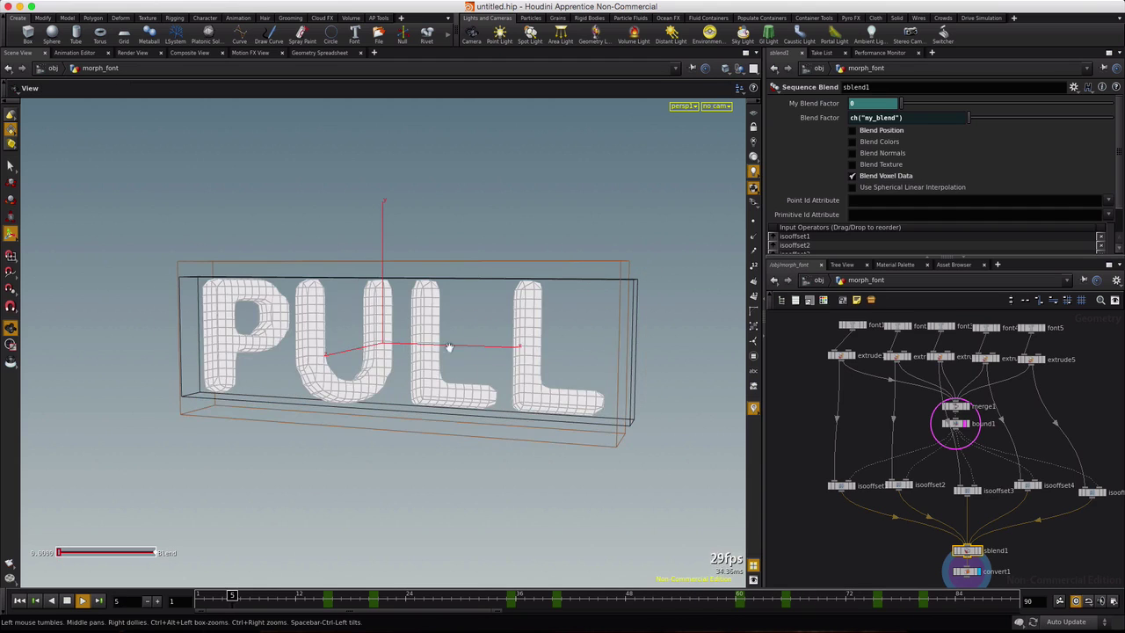